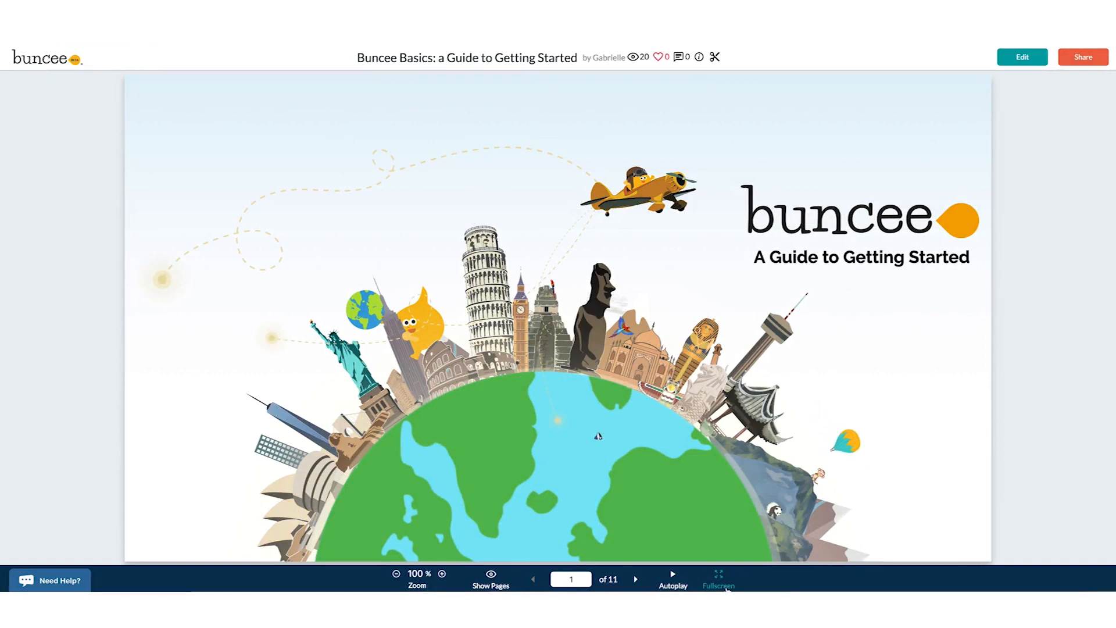
# - Advance the Buncee Basics guide from its title page past the Part 1 section page
pyautogui.click(636, 580)
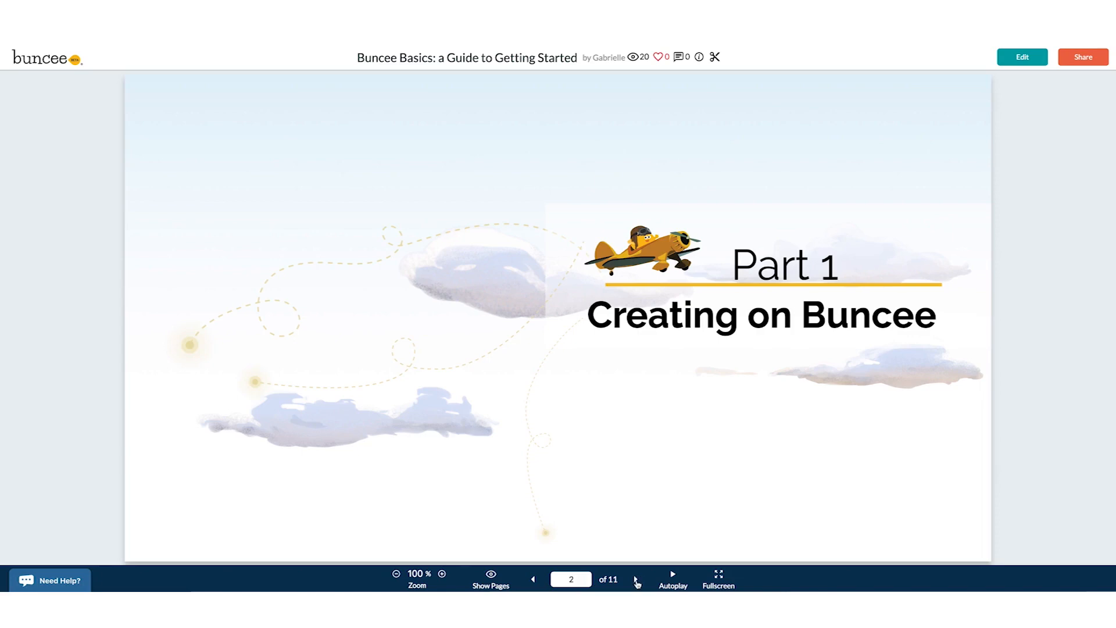
pyautogui.click(635, 580)
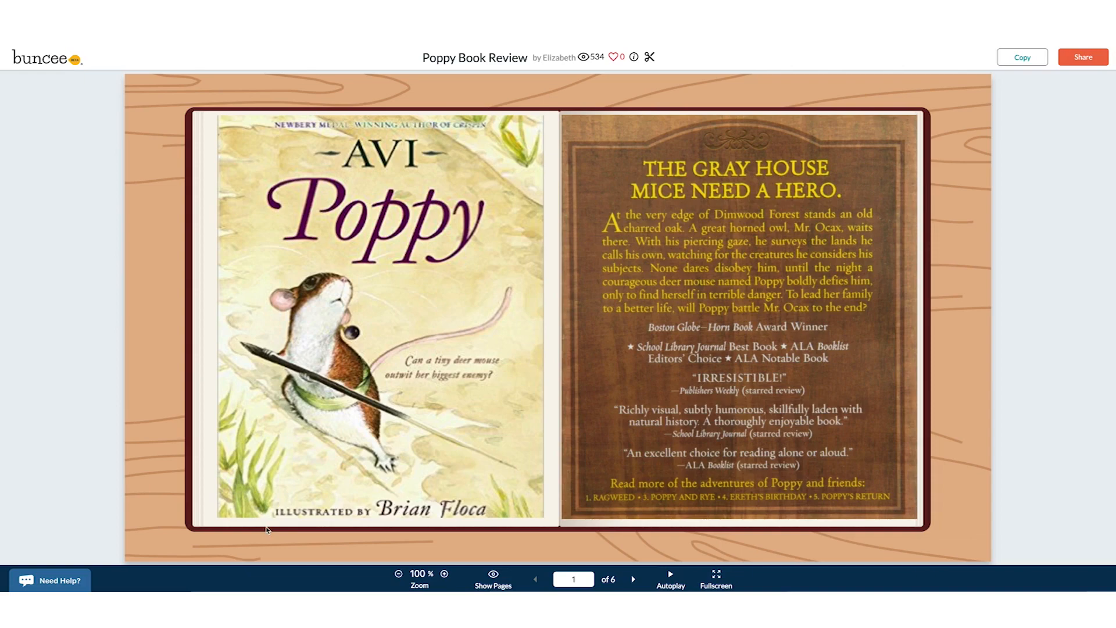
# - Go through the Poppy Book Review to page 4, playing Poppy's audio clip on the Main Characters page
pyautogui.click(631, 582)
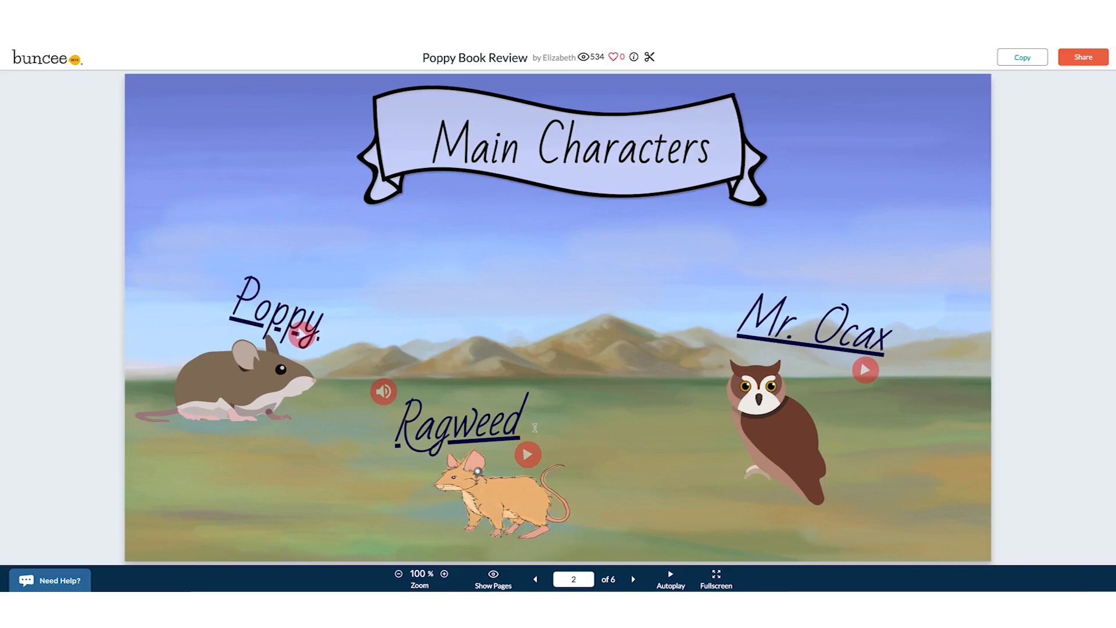
pyautogui.click(303, 336)
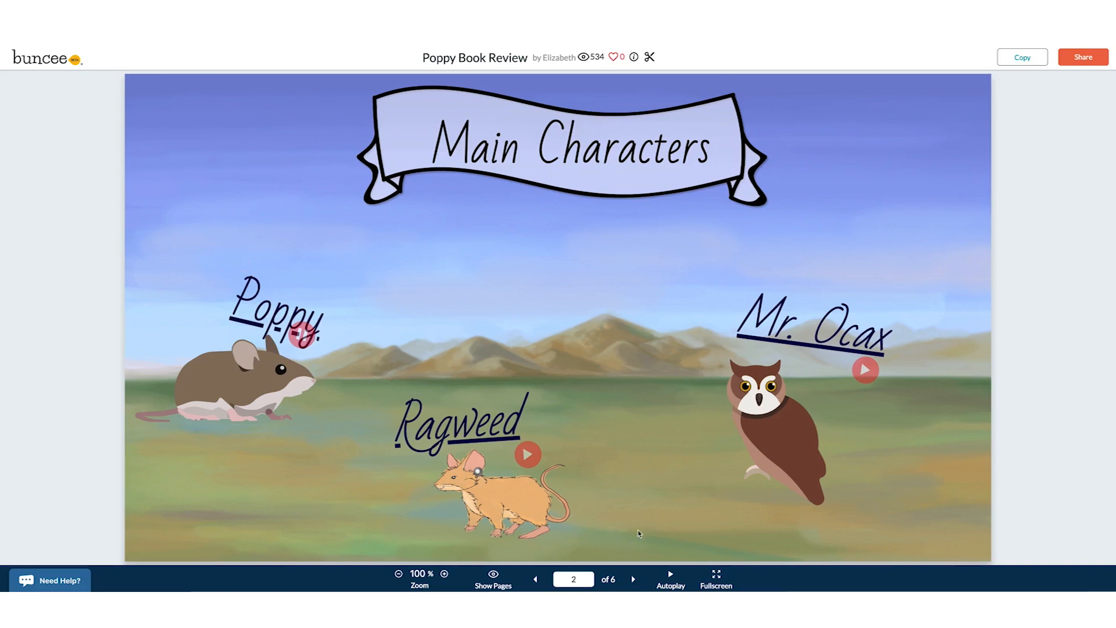
pyautogui.click(633, 580)
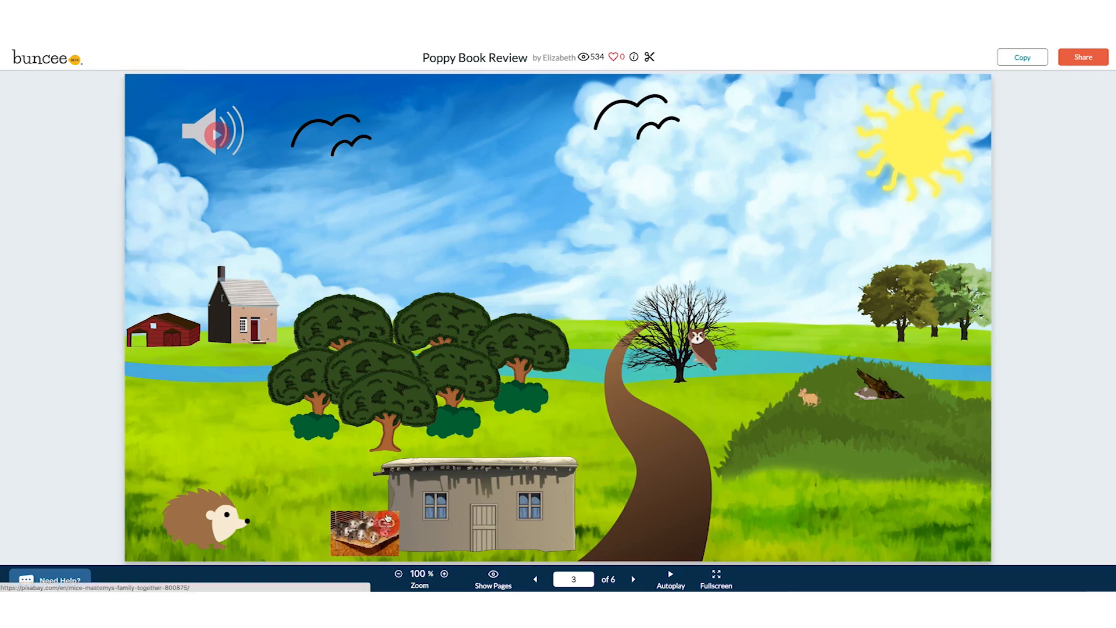
pyautogui.click(633, 578)
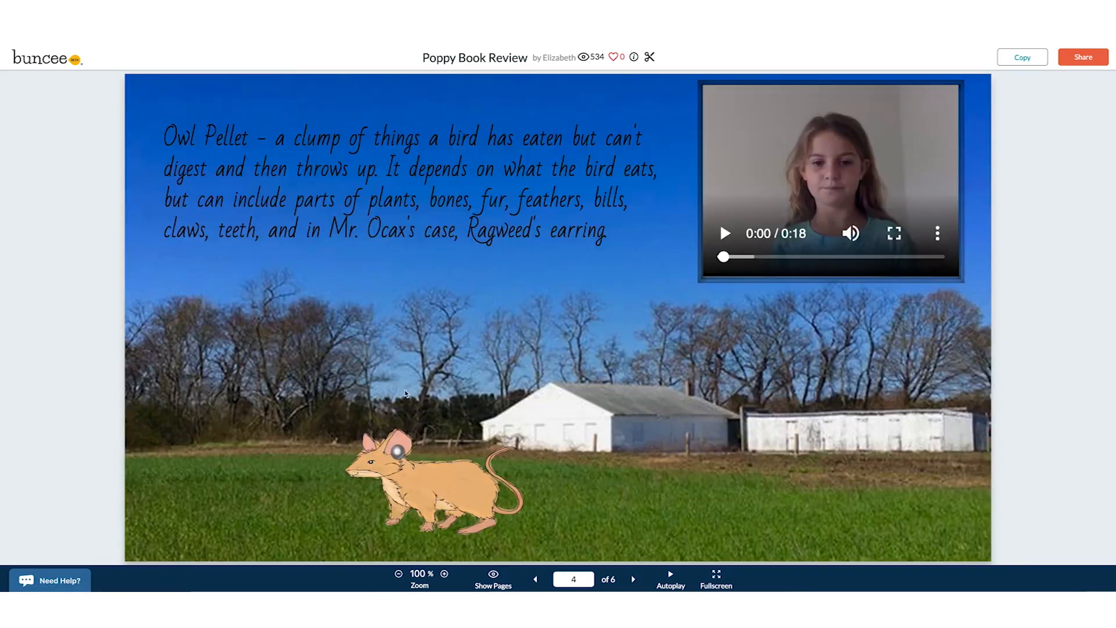
# - Play the student's video beside the Owl Pellet definition on page 4 and pause it
pyautogui.moveTo(171, 229)
pyautogui.click(725, 234)
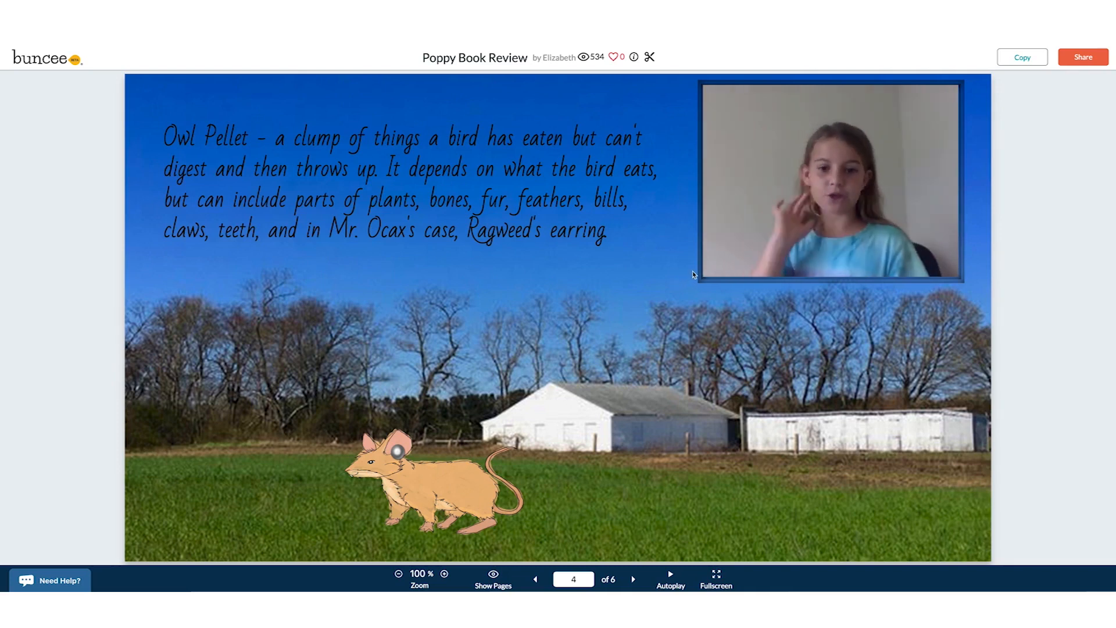
pyautogui.moveTo(732, 254)
pyautogui.click(726, 234)
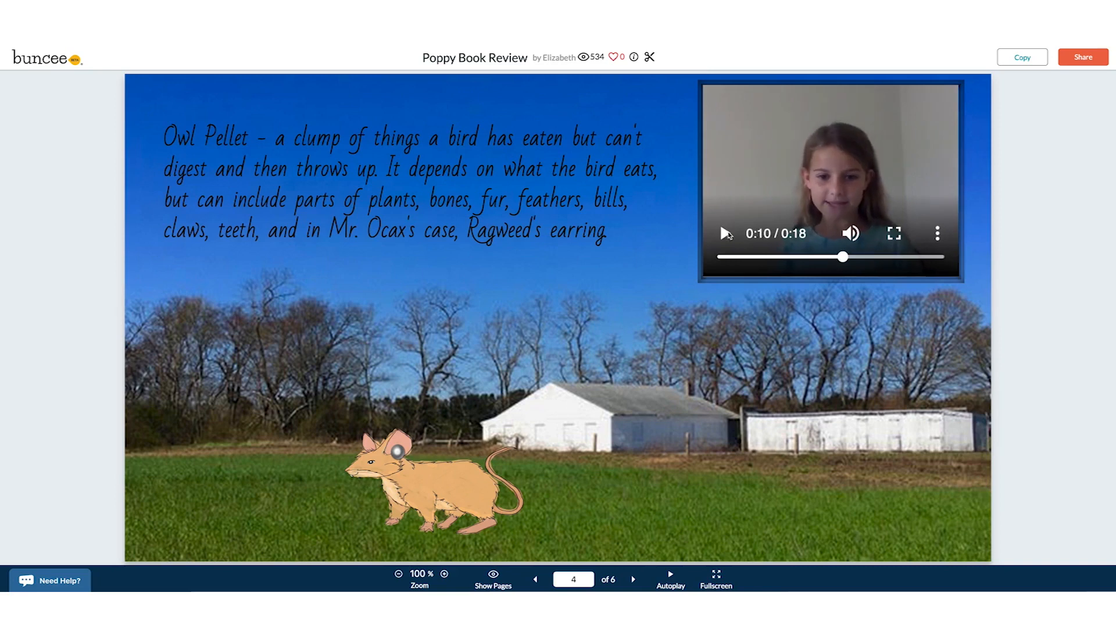
# - View the remaining pages of the book review up to page 6 and return to its first page
pyautogui.click(634, 580)
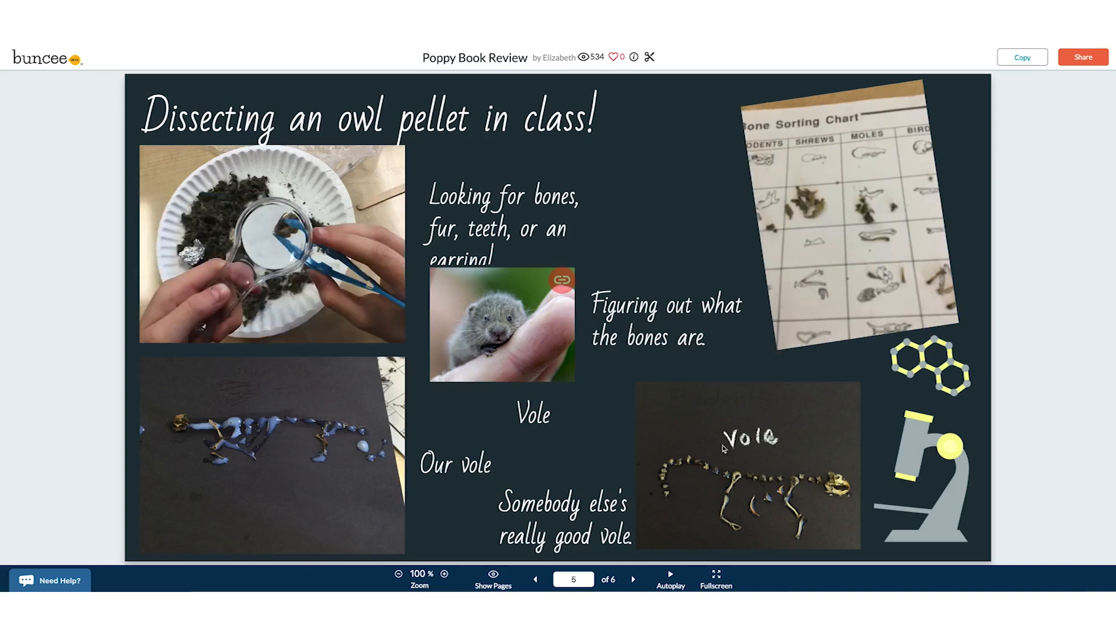
pyautogui.click(633, 579)
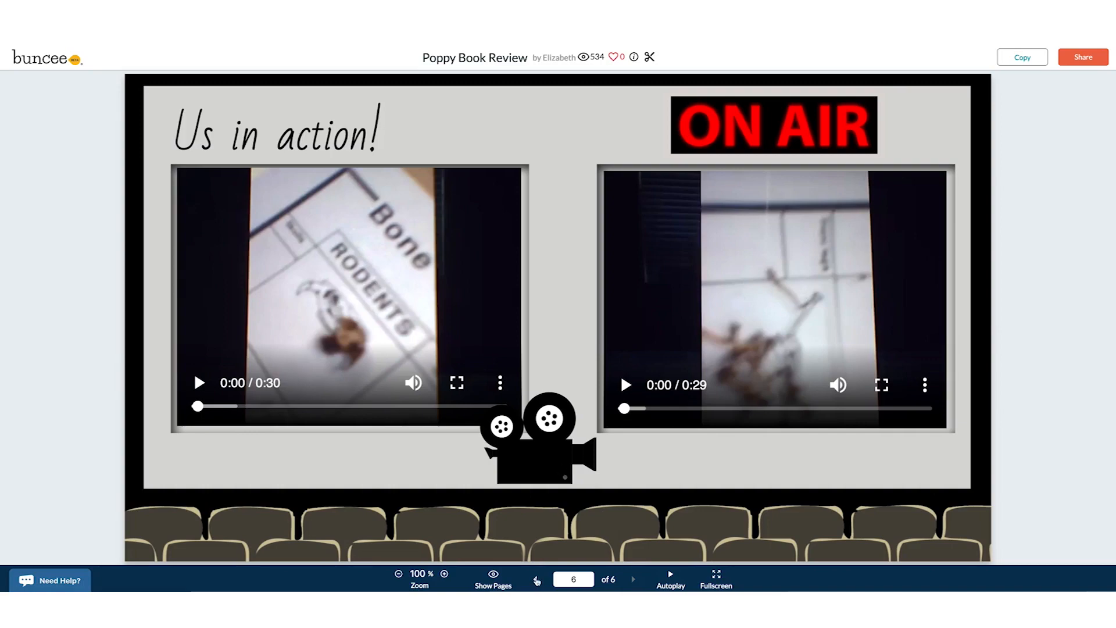
pyautogui.click(536, 580)
pyautogui.click(537, 581)
pyautogui.click(536, 580)
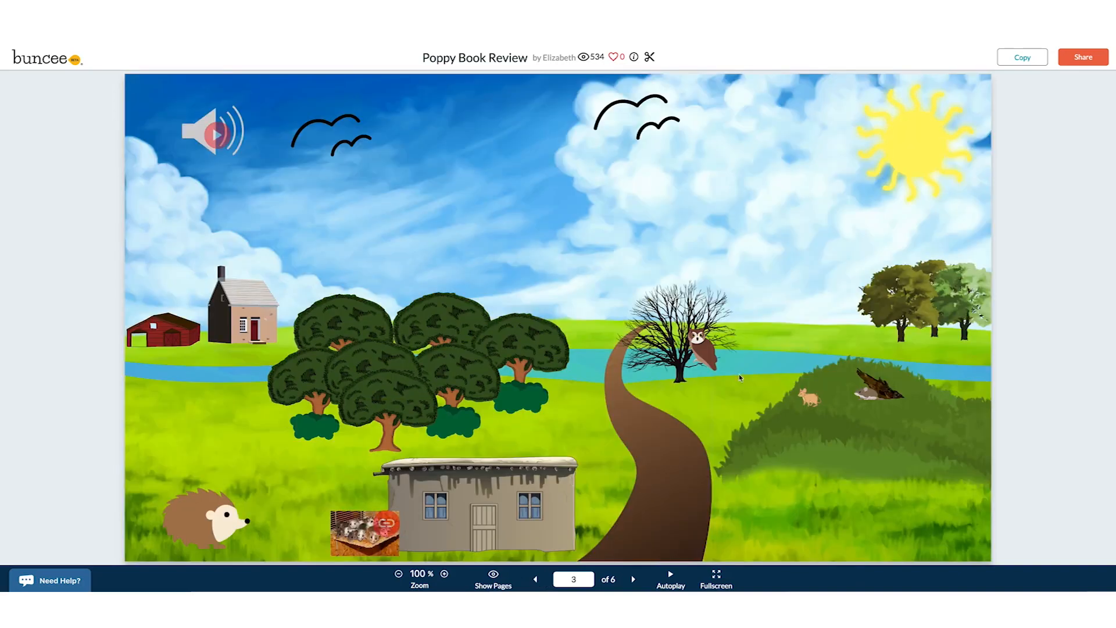
pyautogui.click(536, 580)
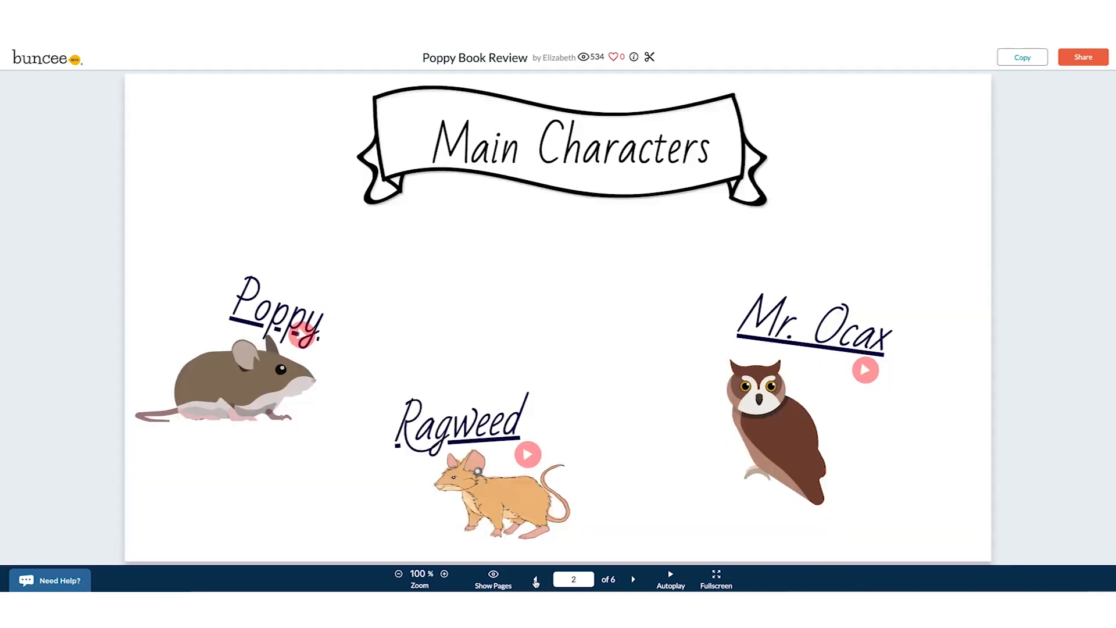
pyautogui.click(535, 580)
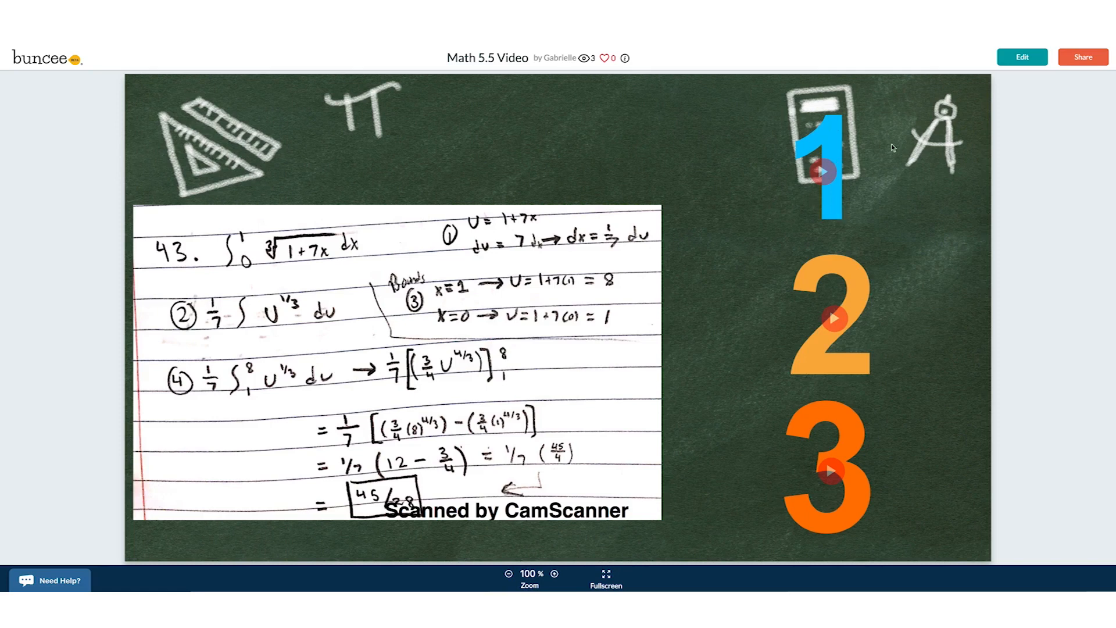
# - Play the clip attached to the number 1 in the Math 5.5 Video Buncee
pyautogui.click(824, 172)
pyautogui.click(825, 174)
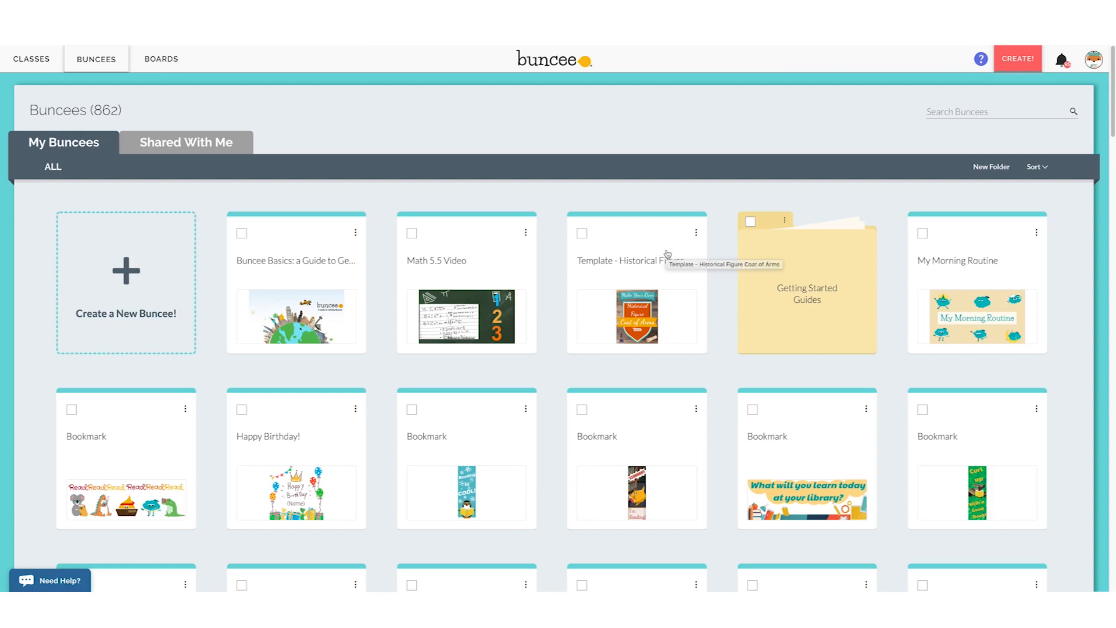
# - Start creating a new Buncee with Buncee V3 from the My Buncees dashboard
pyautogui.click(129, 276)
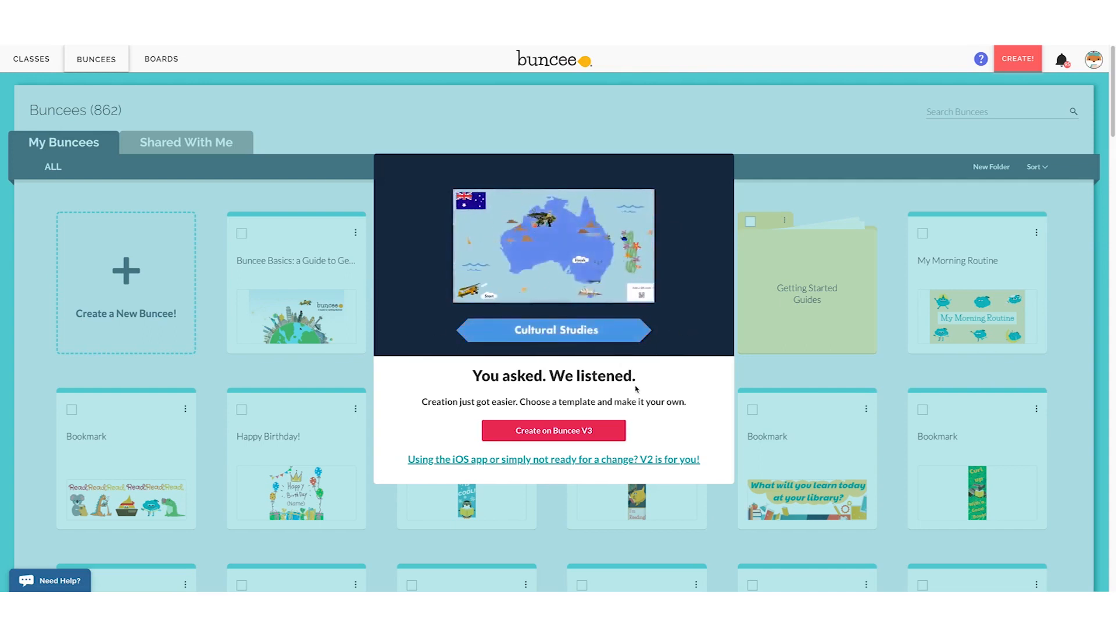
pyautogui.click(547, 437)
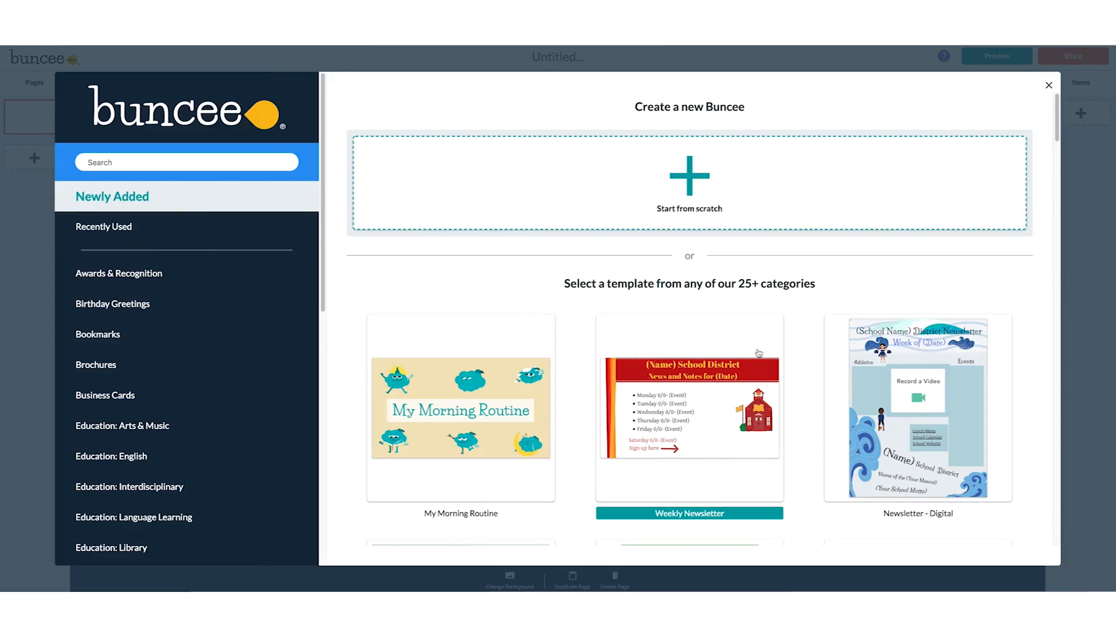
# - Browse the Newly Added templates for examples of newsletters, posters, bookmarks and cards
pyautogui.scroll(-5, 759, 352)
pyautogui.scroll(-7, 774, 351)
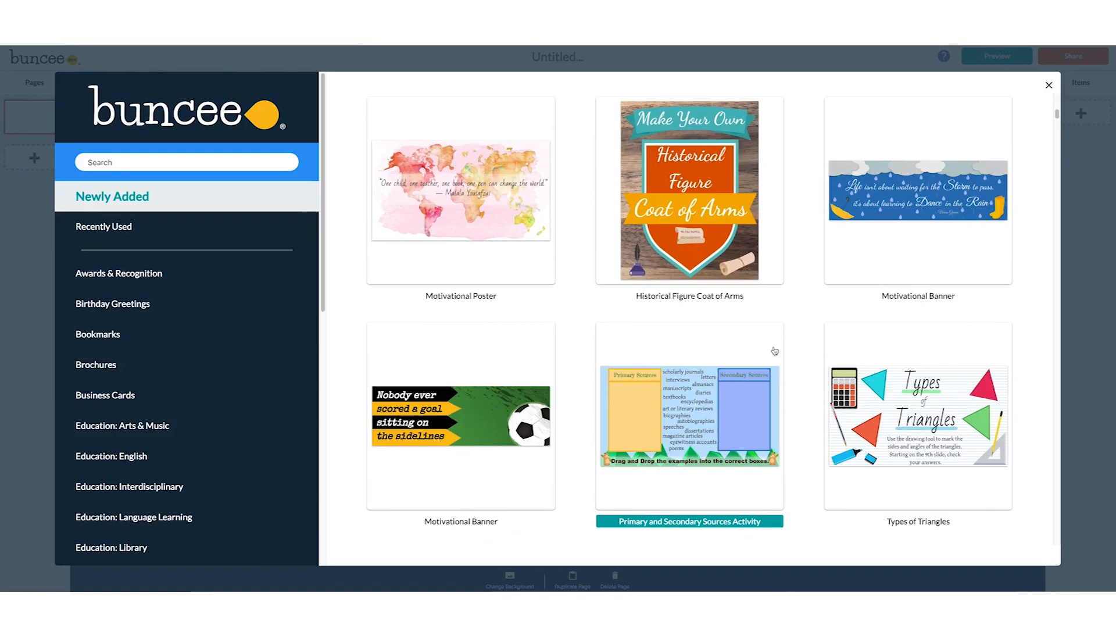
pyautogui.scroll(-4, 775, 351)
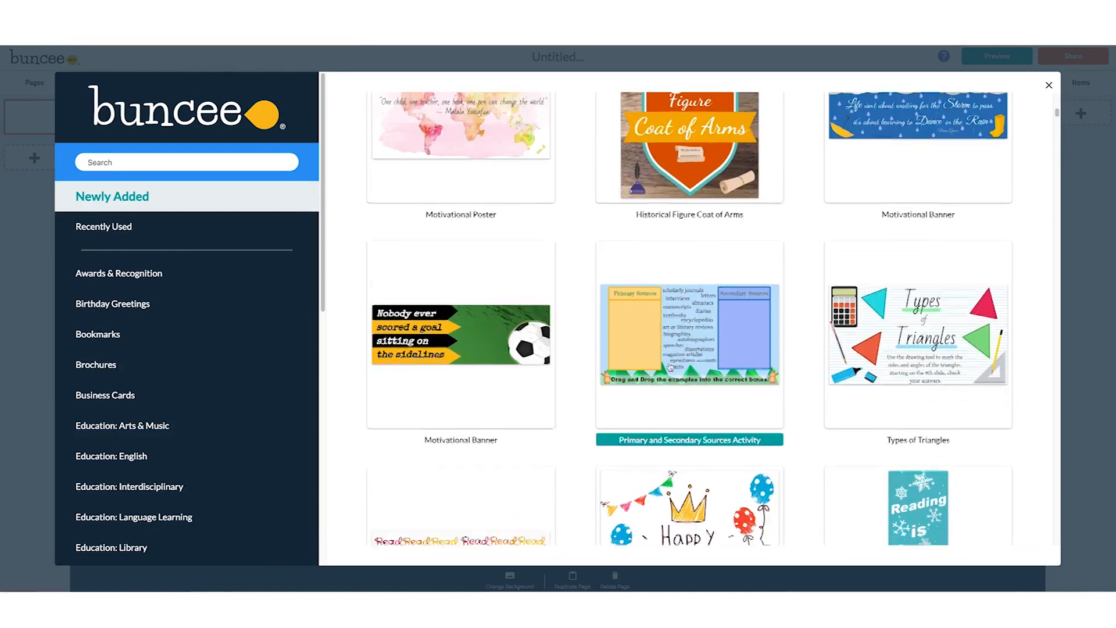
pyautogui.scroll(-1, 669, 366)
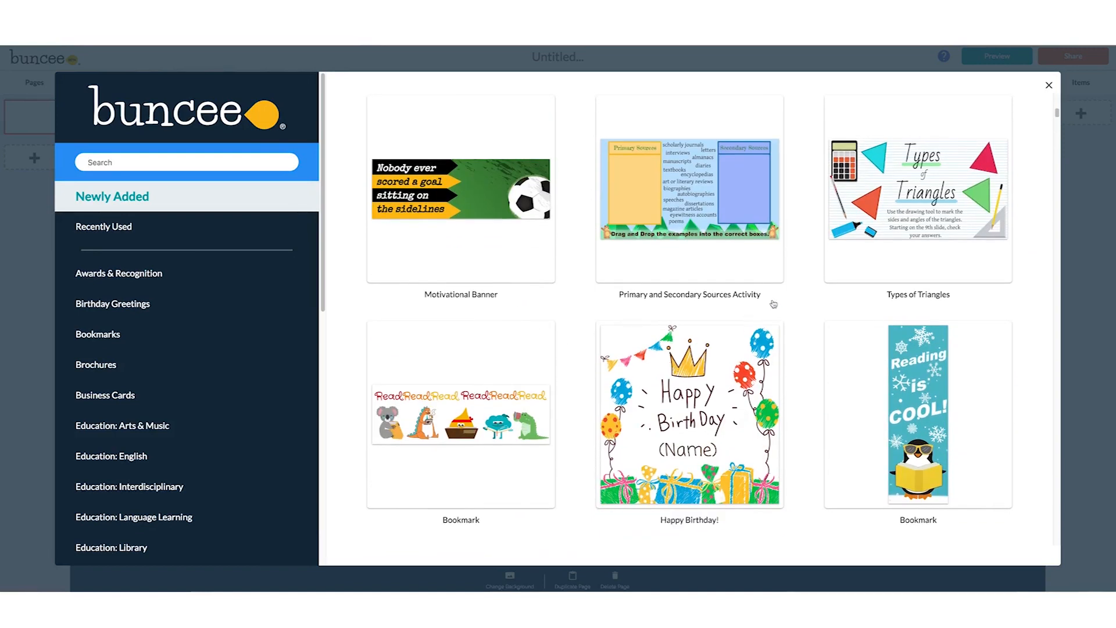
pyautogui.scroll(-3, 735, 304)
pyautogui.scroll(-10, 735, 304)
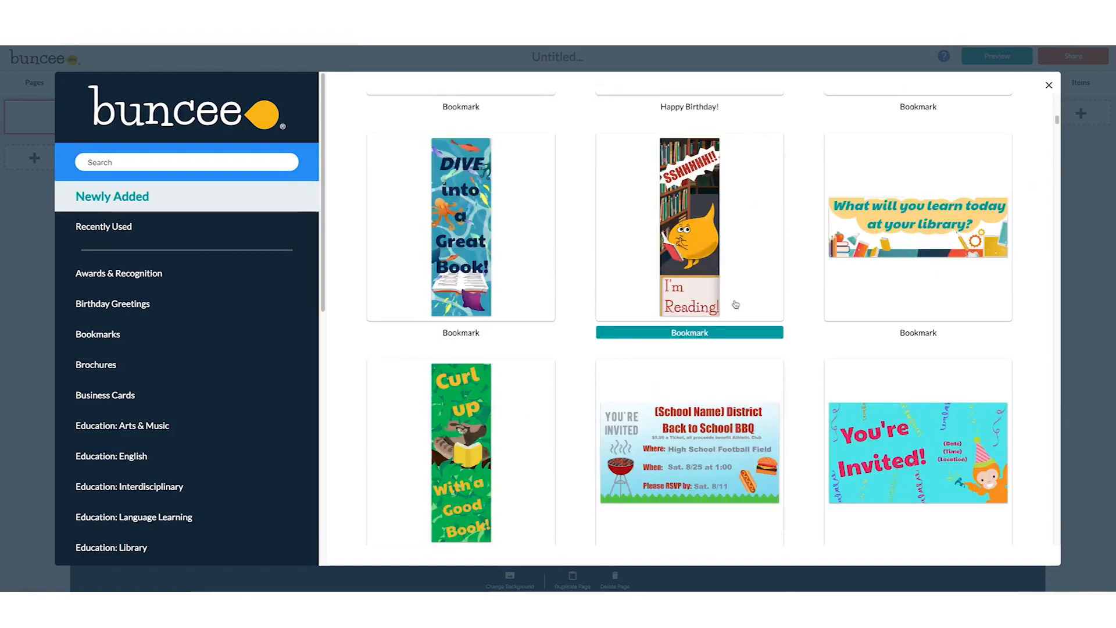
pyautogui.scroll(-4, 736, 303)
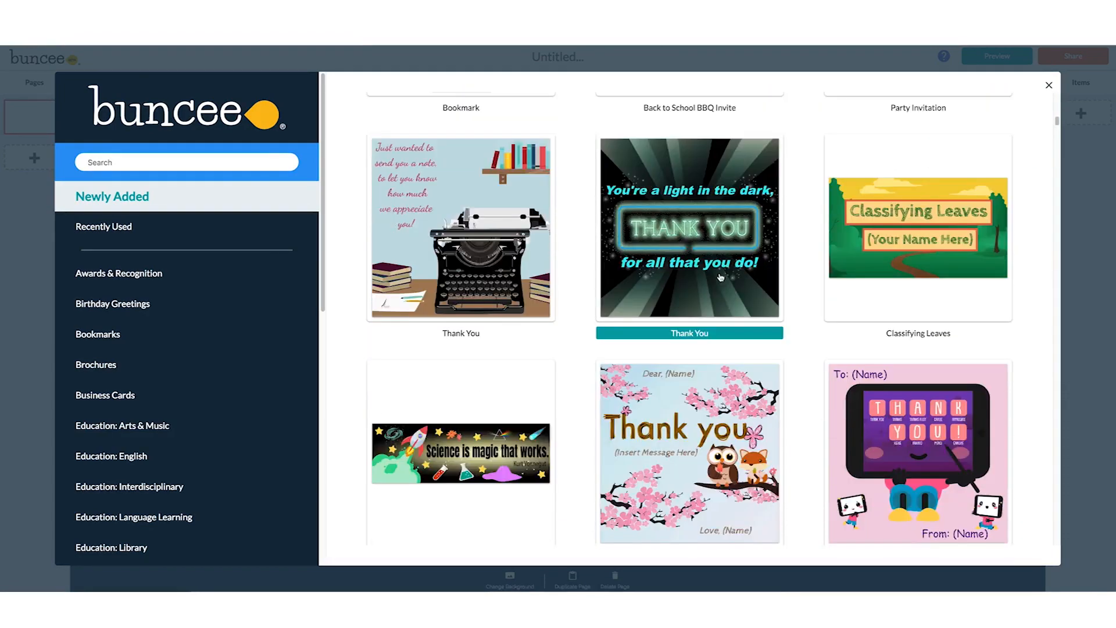
pyautogui.scroll(13, 728, 281)
pyautogui.scroll(10, 727, 281)
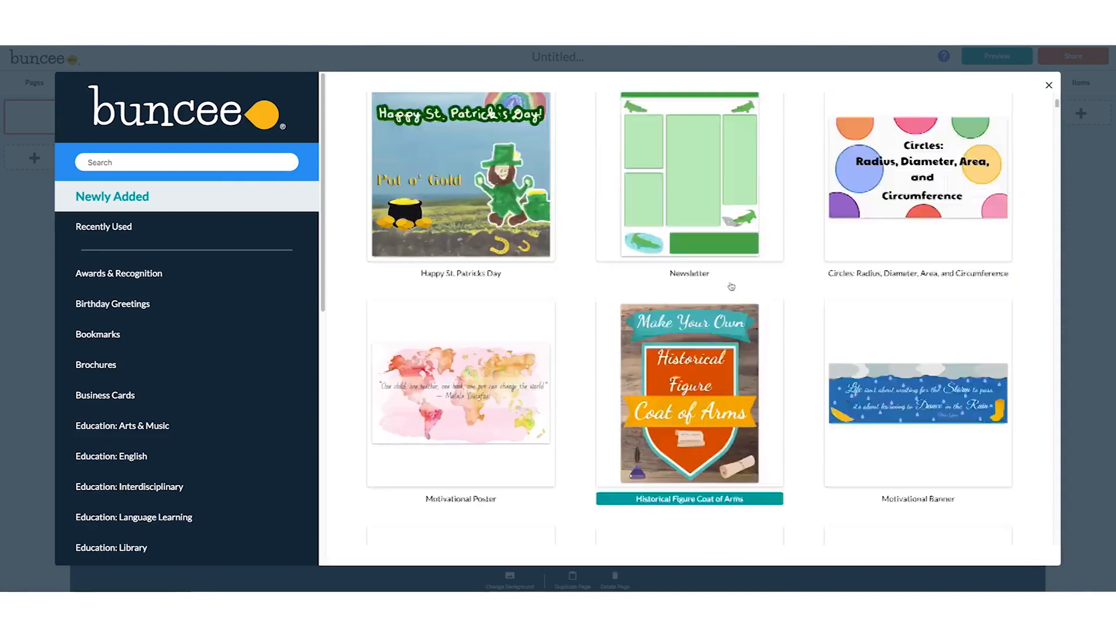
pyautogui.scroll(-17, 690, 360)
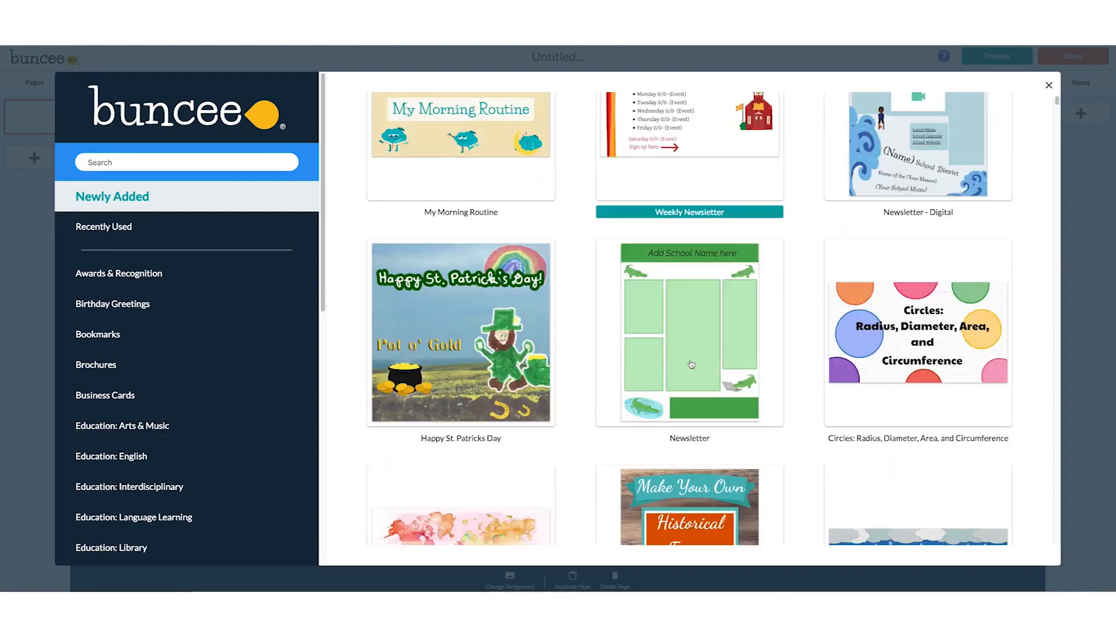
pyautogui.scroll(-7, 691, 364)
pyautogui.scroll(13, 690, 352)
pyautogui.scroll(5, 689, 353)
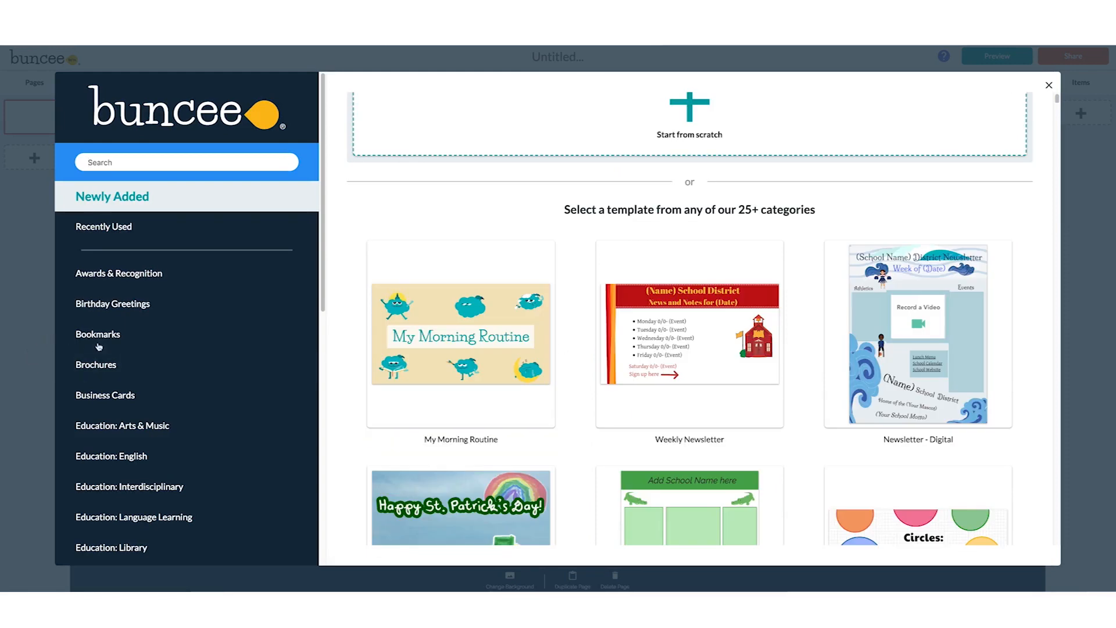
# - Look through the template categories, showing Education: Physical Education, Education: Printable Worksheets, Holidays and Social Media: Twitterchat
pyautogui.scroll(-3, 114, 378)
pyautogui.scroll(-1, 126, 383)
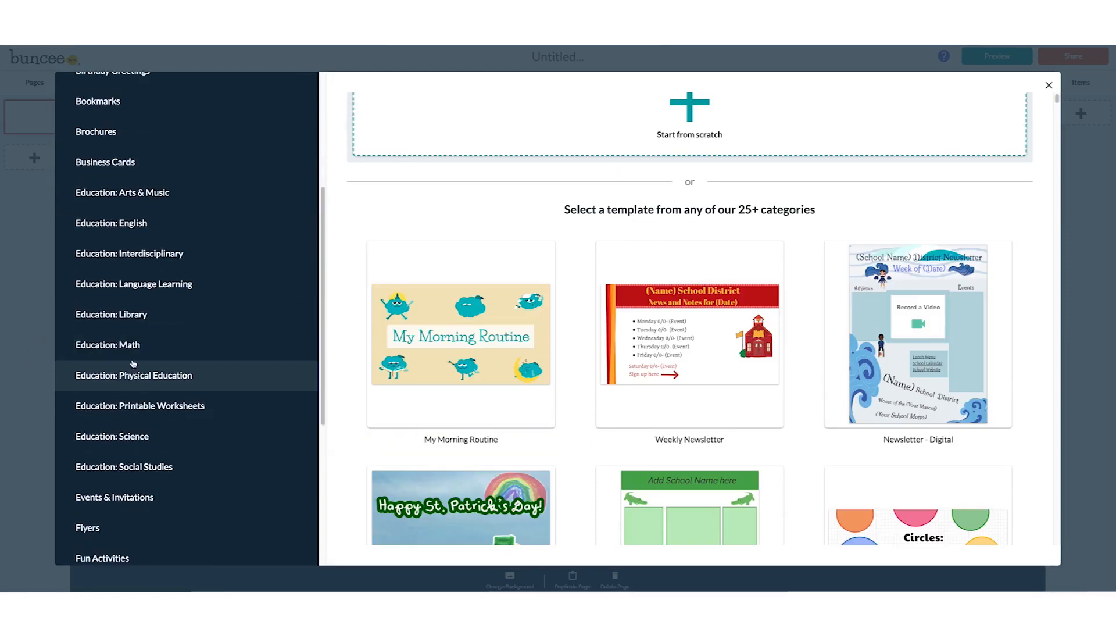
pyautogui.click(126, 383)
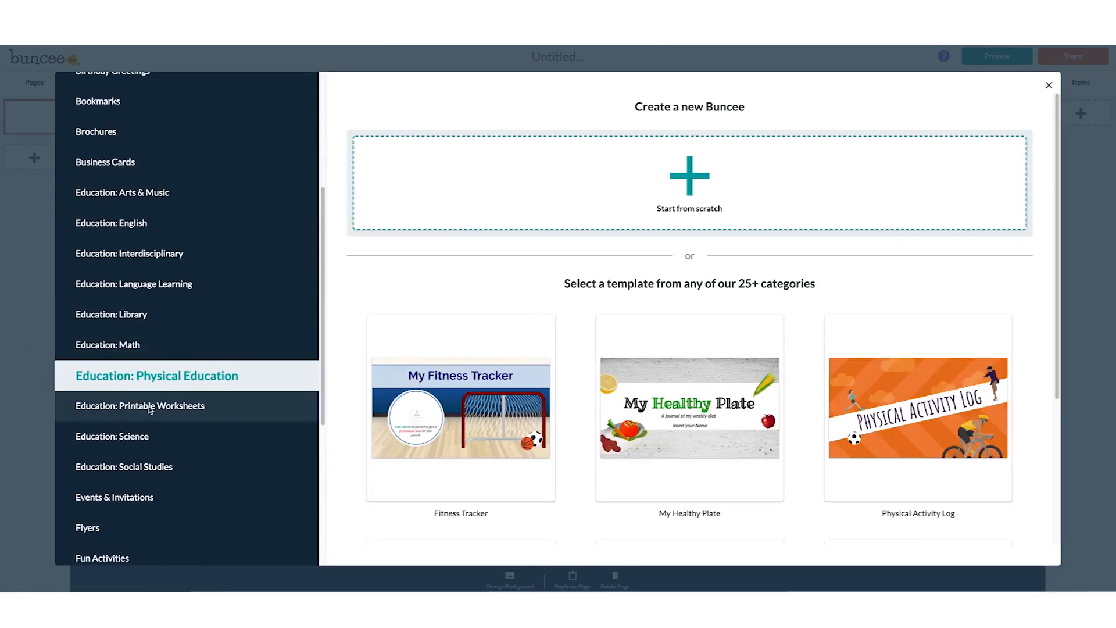
pyautogui.click(149, 407)
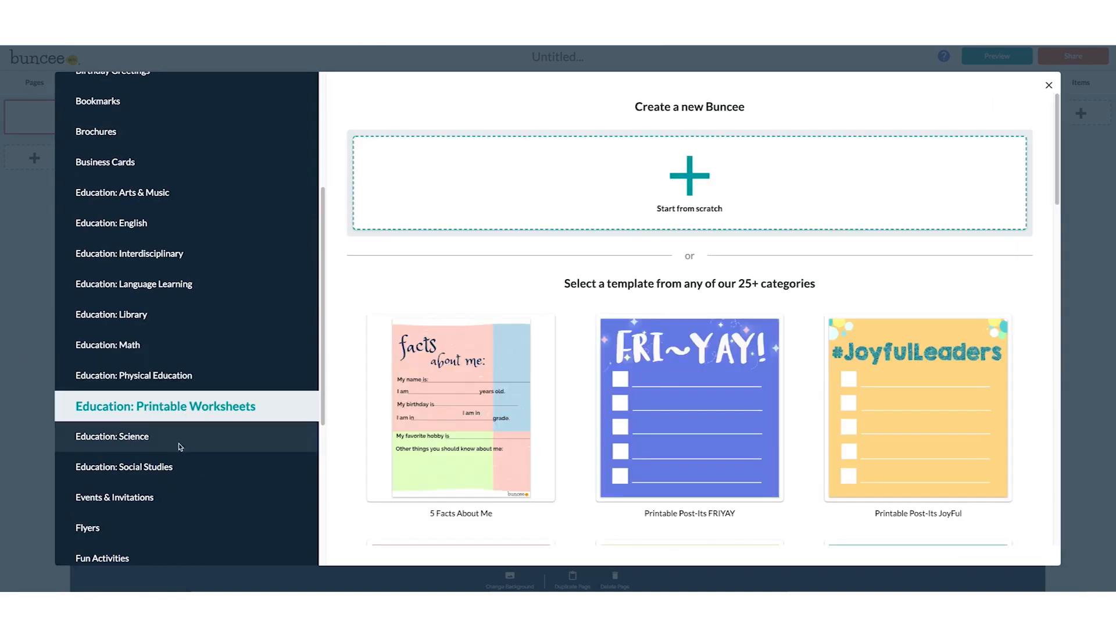
pyautogui.scroll(-3, 180, 445)
pyautogui.click(133, 441)
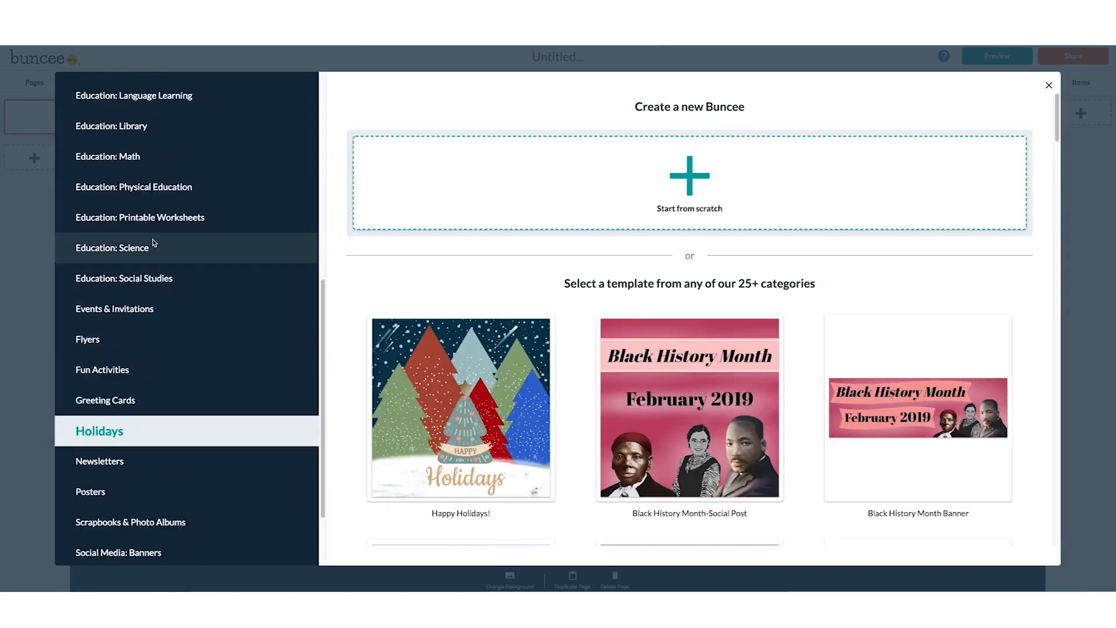
pyautogui.scroll(-2, 147, 411)
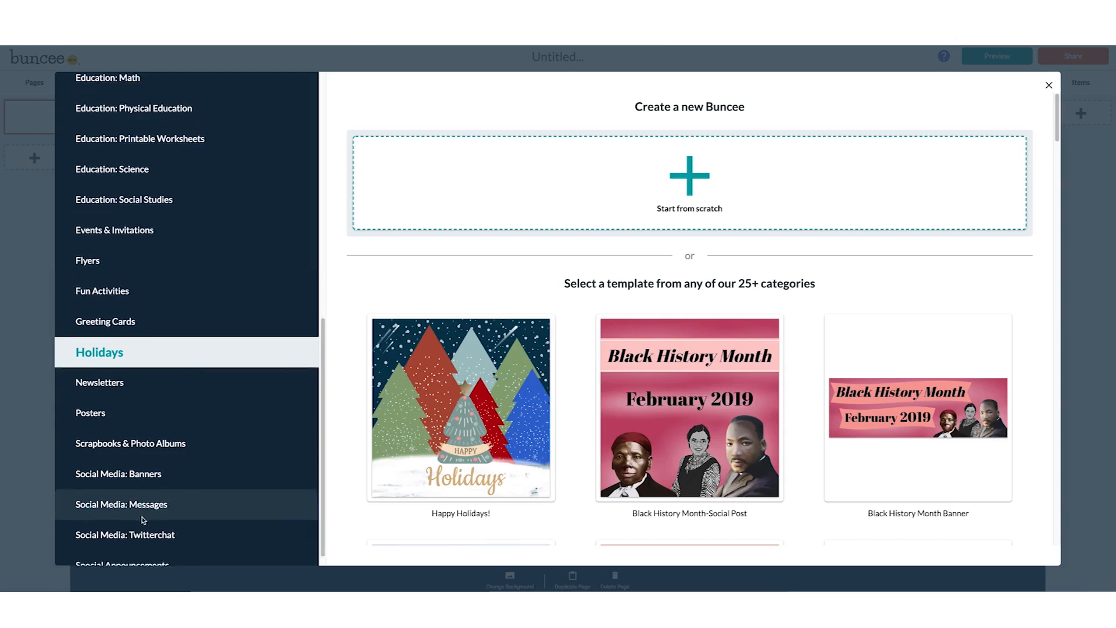
pyautogui.click(143, 517)
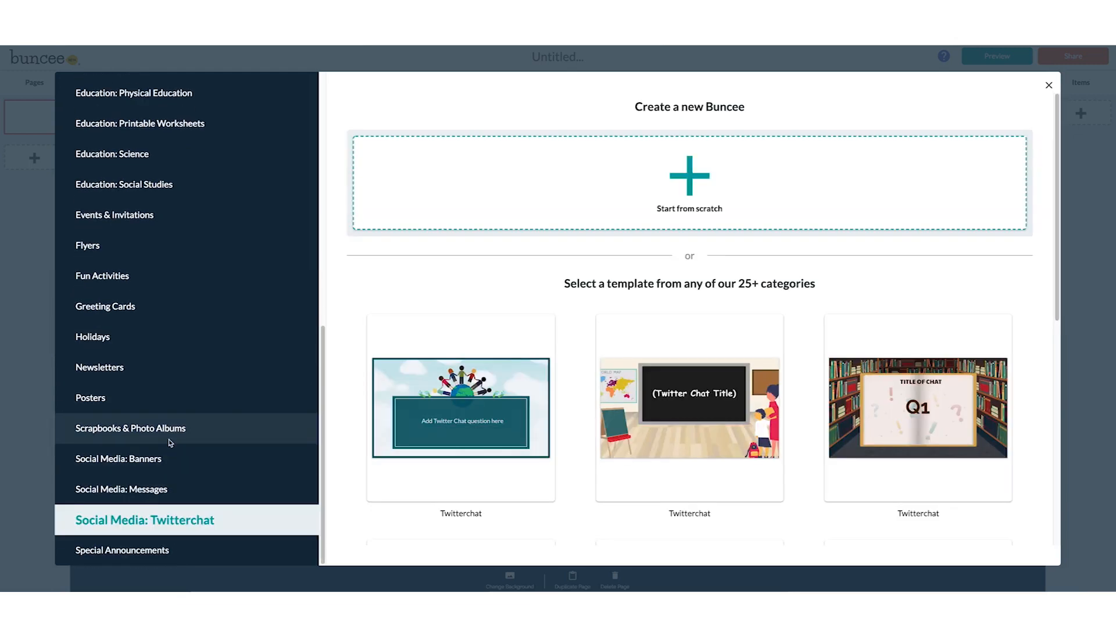
# - Search the templates for "math" and look through the matching designs
pyautogui.scroll(10, 169, 443)
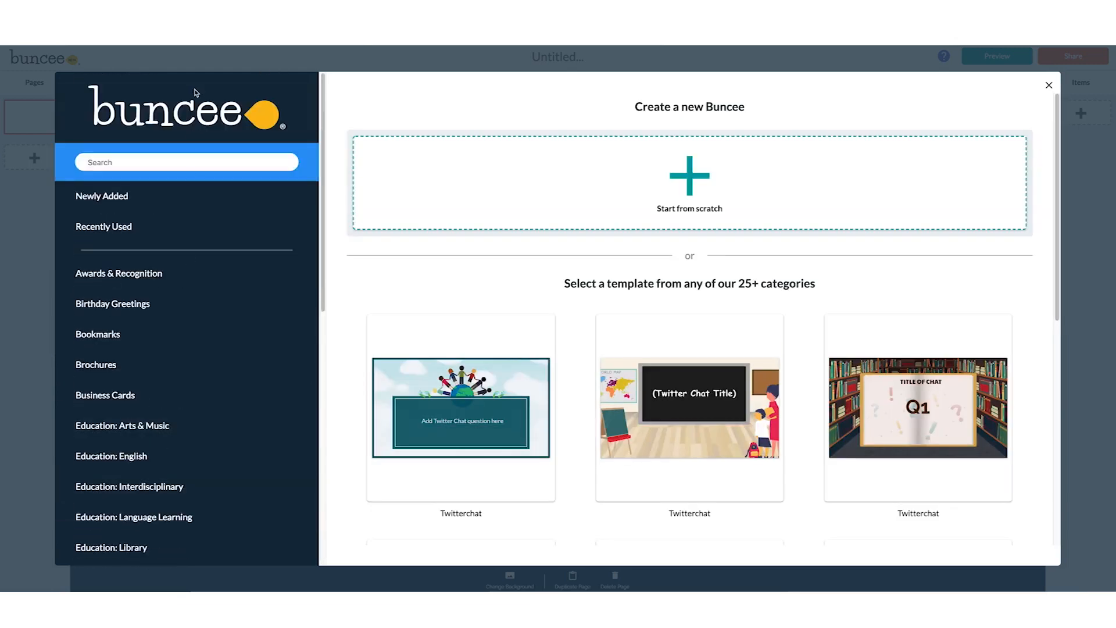
pyautogui.click(168, 163)
pyautogui.press('Return')
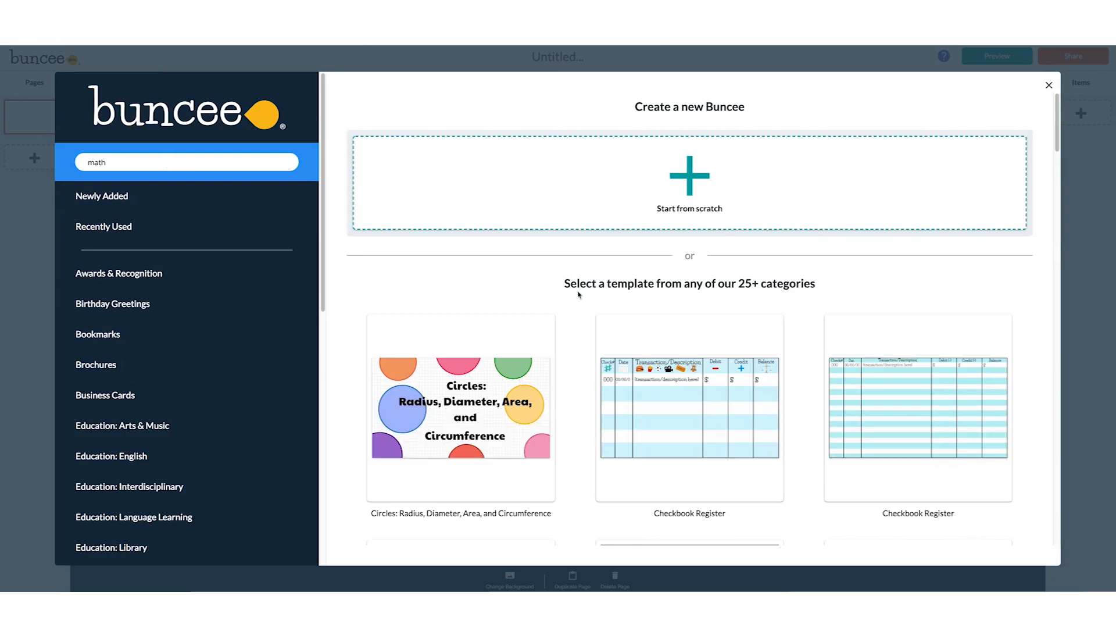
pyautogui.scroll(-9, 789, 313)
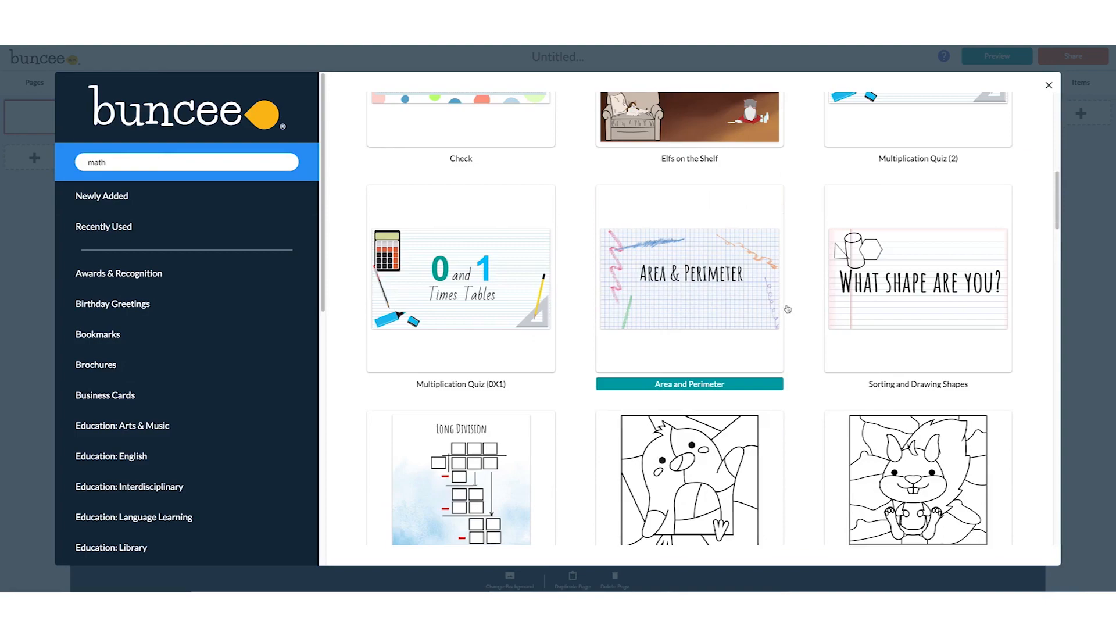
pyautogui.scroll(-4, 748, 365)
pyautogui.scroll(-8, 768, 364)
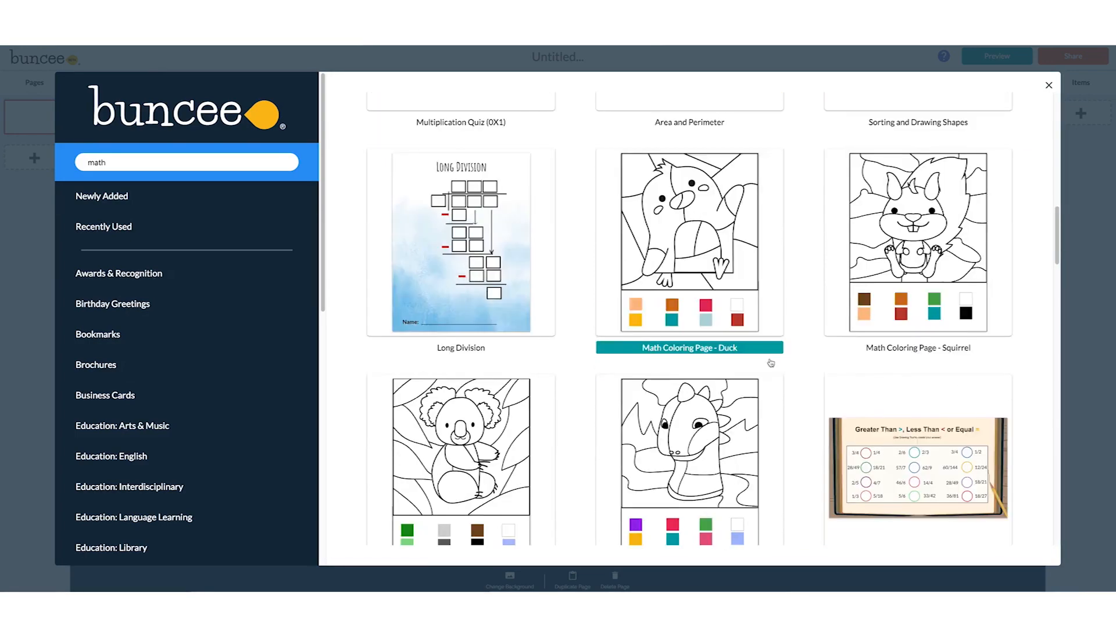
pyautogui.scroll(12, 782, 350)
pyautogui.scroll(9, 783, 349)
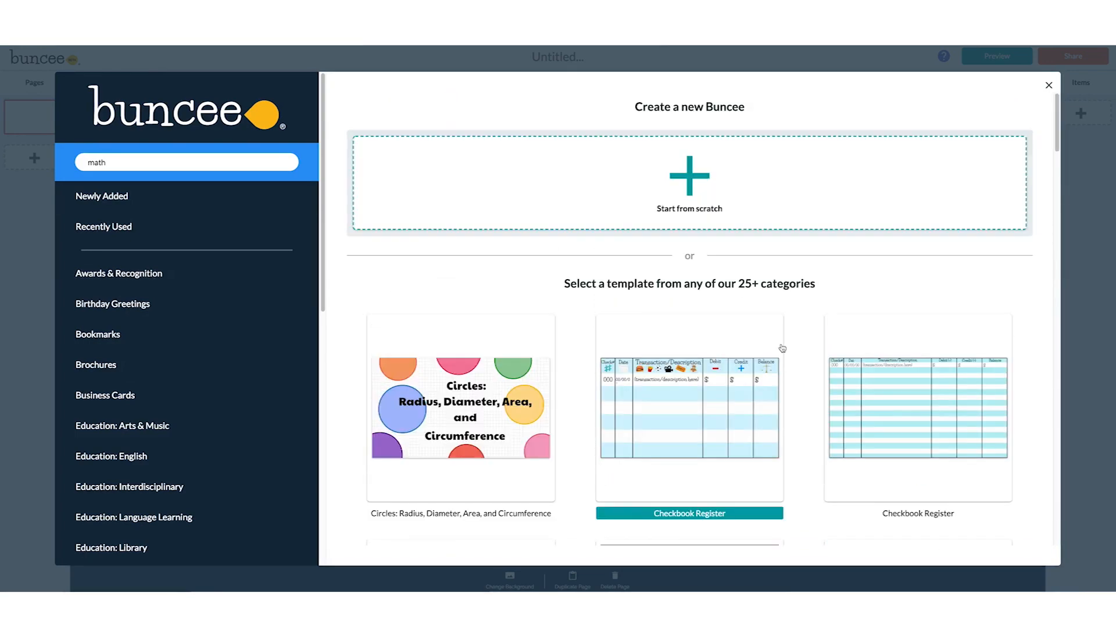
# - Clear the template search and start a new Buncee from scratch
pyautogui.click(118, 166)
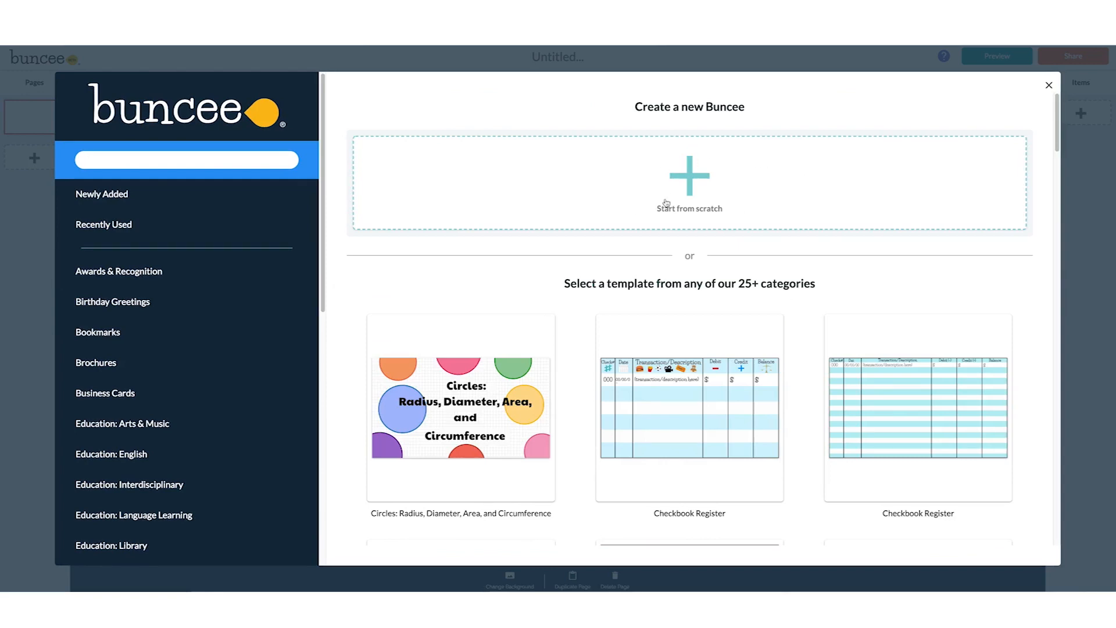
pyautogui.click(686, 182)
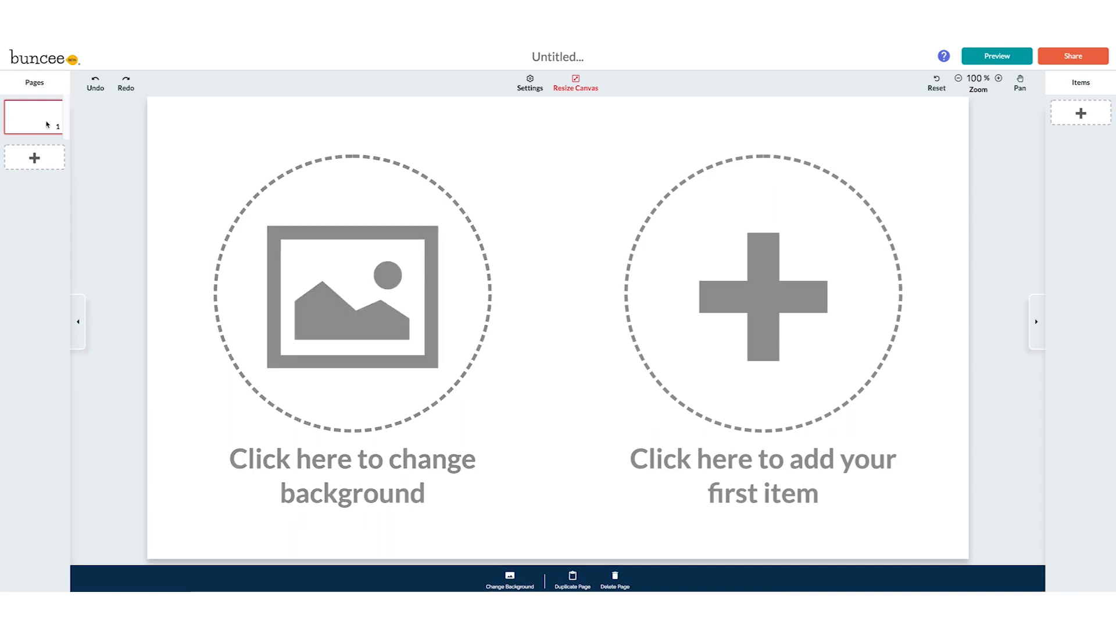
# - Add a blank new page to the Buncee and return to page 1
pyautogui.click(34, 159)
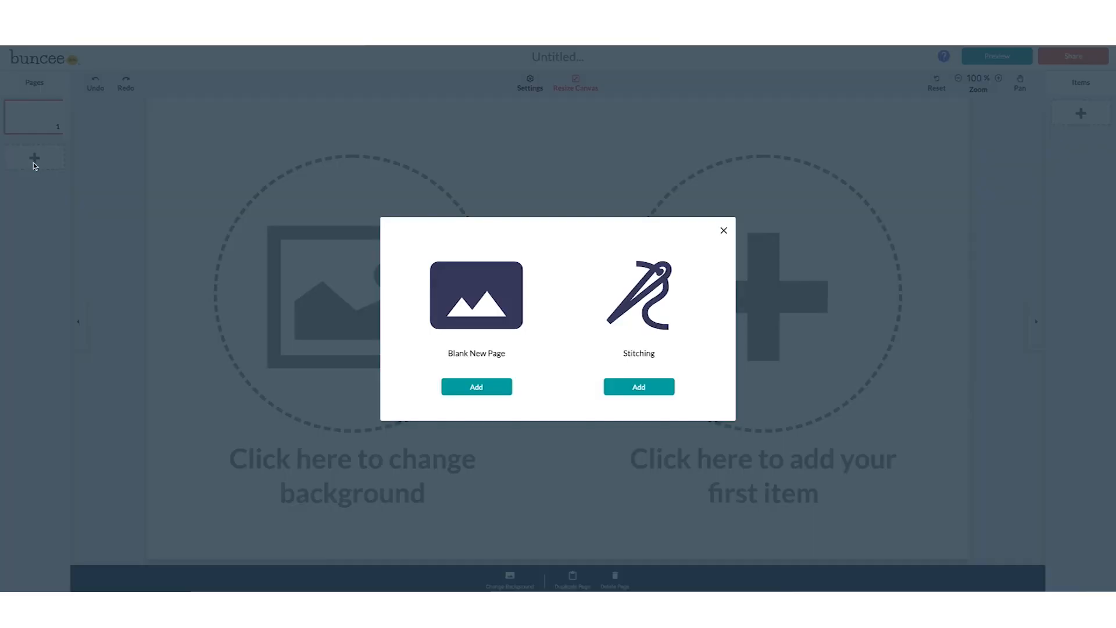
pyautogui.click(477, 387)
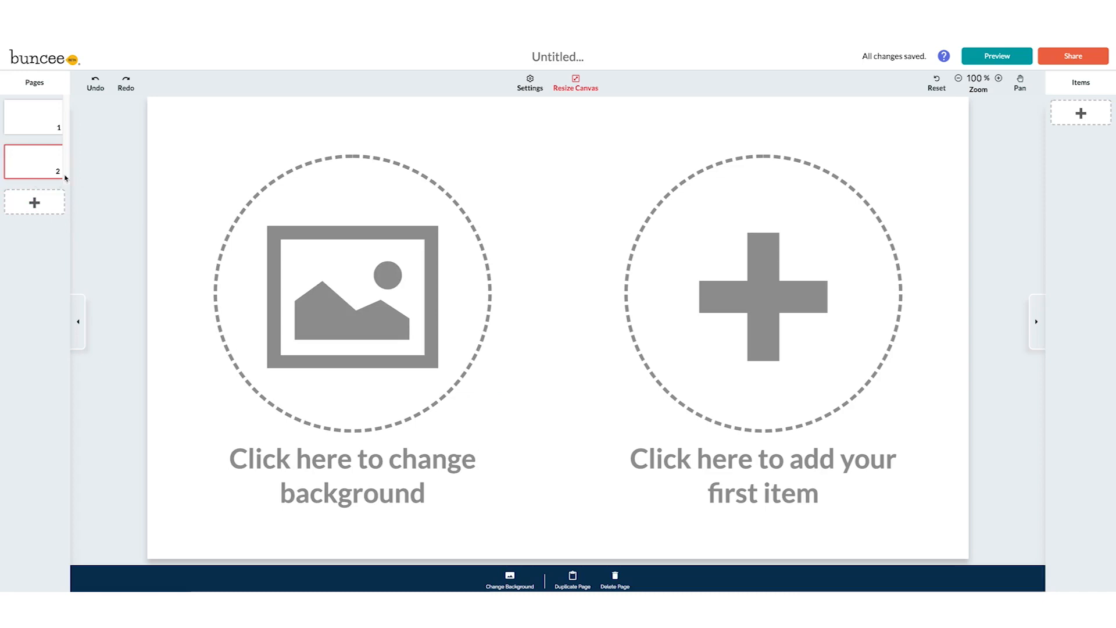
pyautogui.click(30, 123)
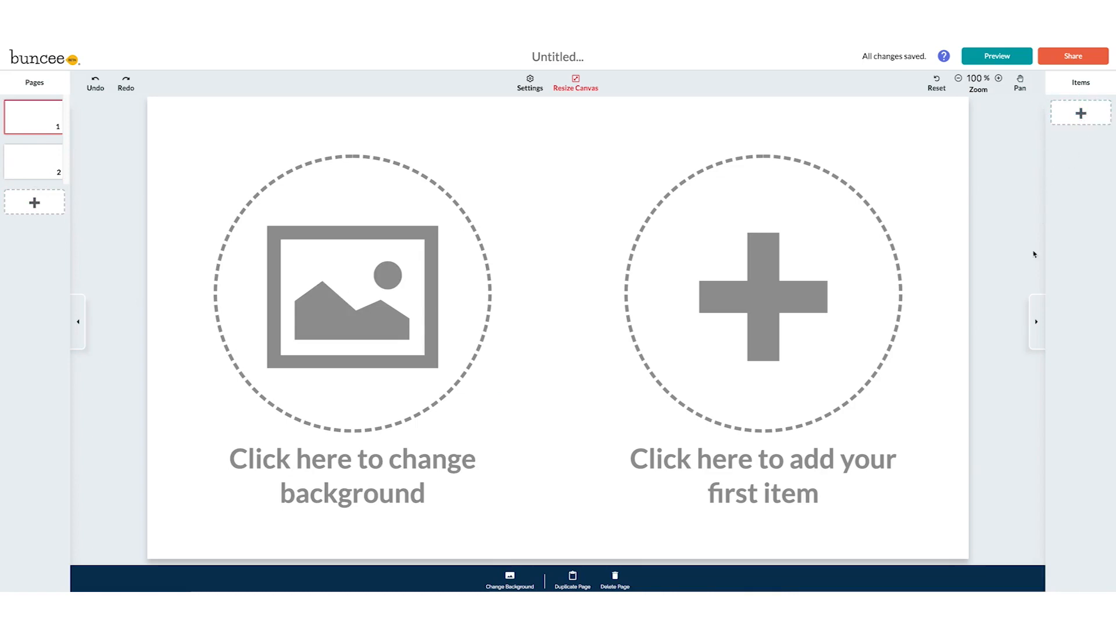
pyautogui.click(1040, 312)
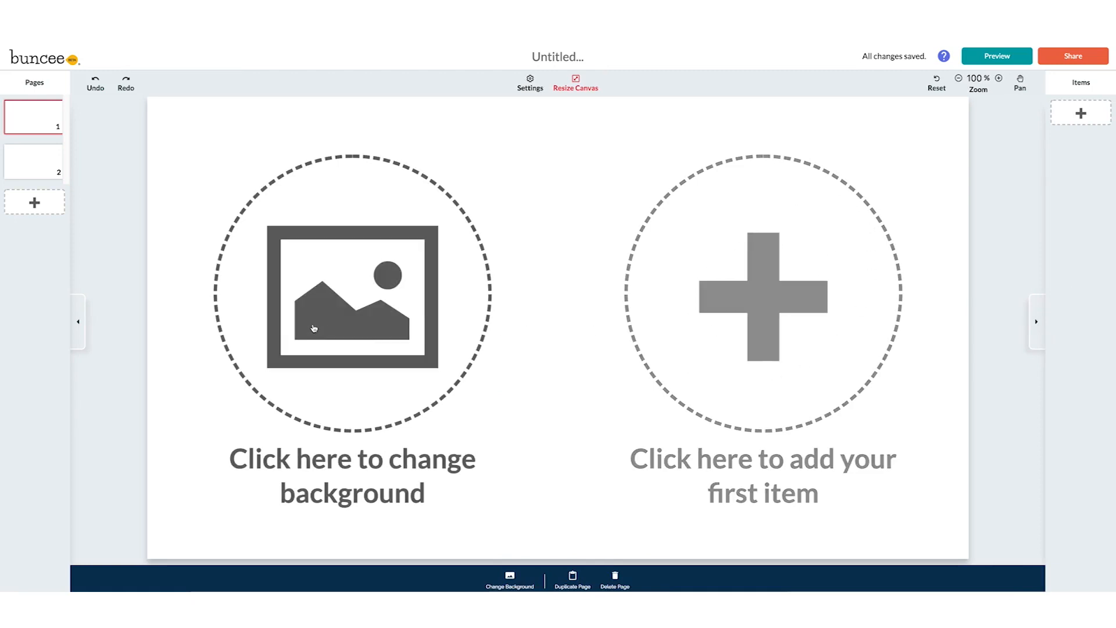
# - Open the background choices for page 1 and look through the suggested artwork
pyautogui.click(387, 311)
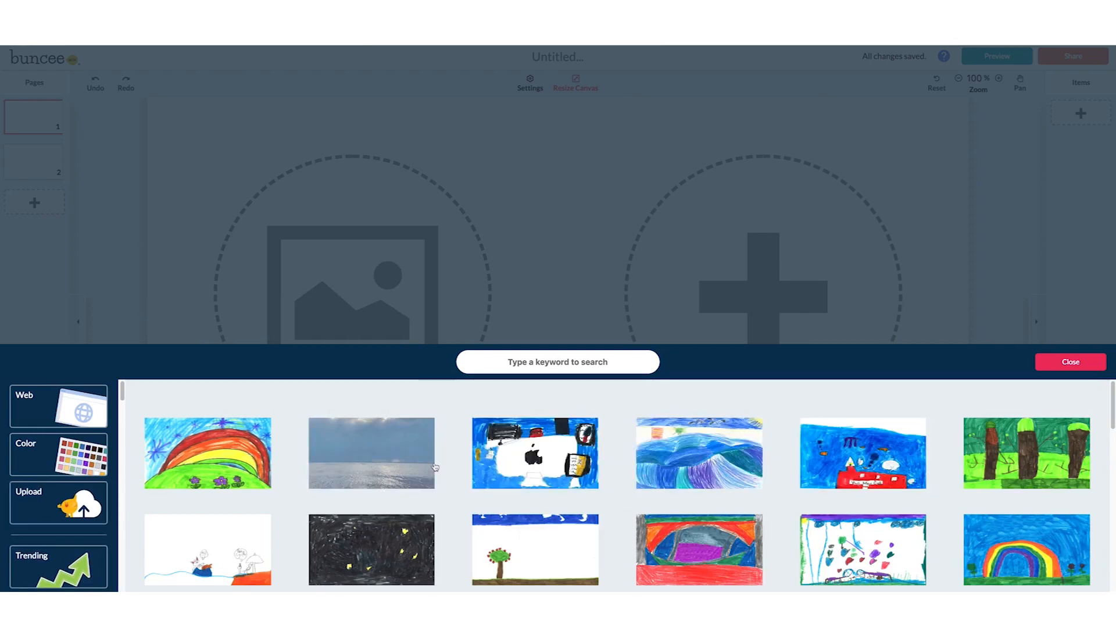
pyautogui.scroll(-3, 465, 465)
pyautogui.scroll(-4, 489, 463)
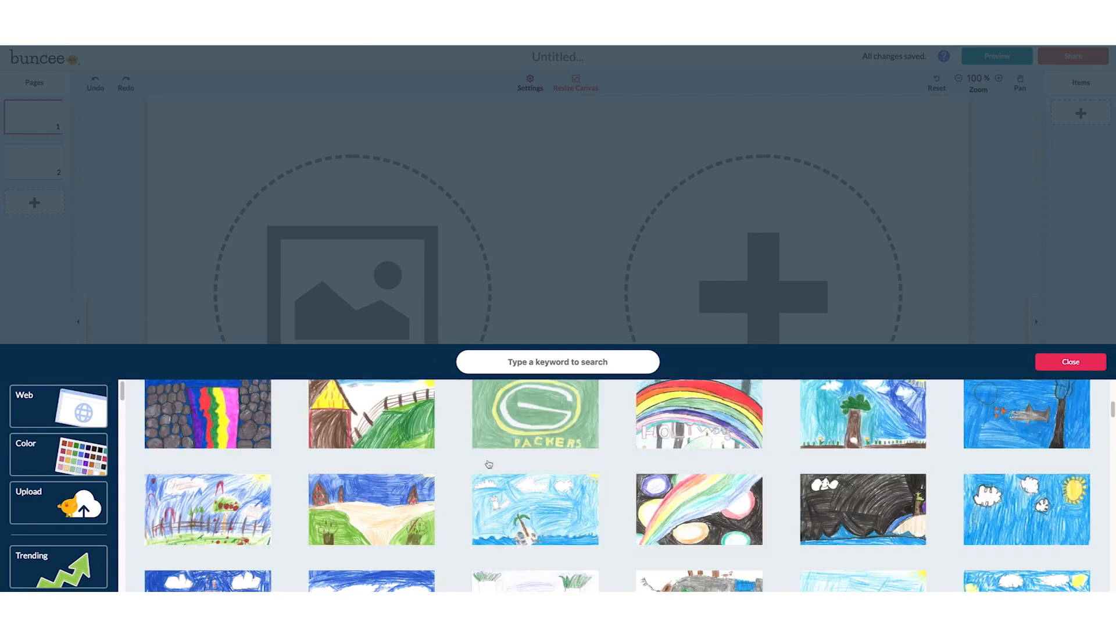
pyautogui.scroll(8, 488, 463)
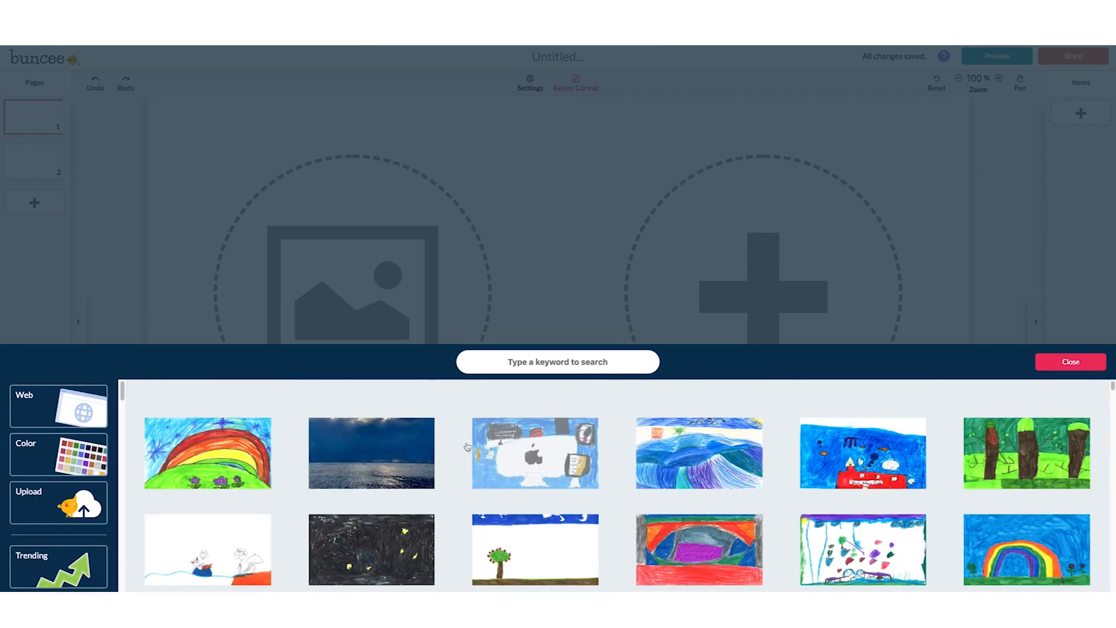
# - Explore the Web, Color and Upload background sources, trying the red shade #E03434 in the color picker
pyautogui.click(71, 412)
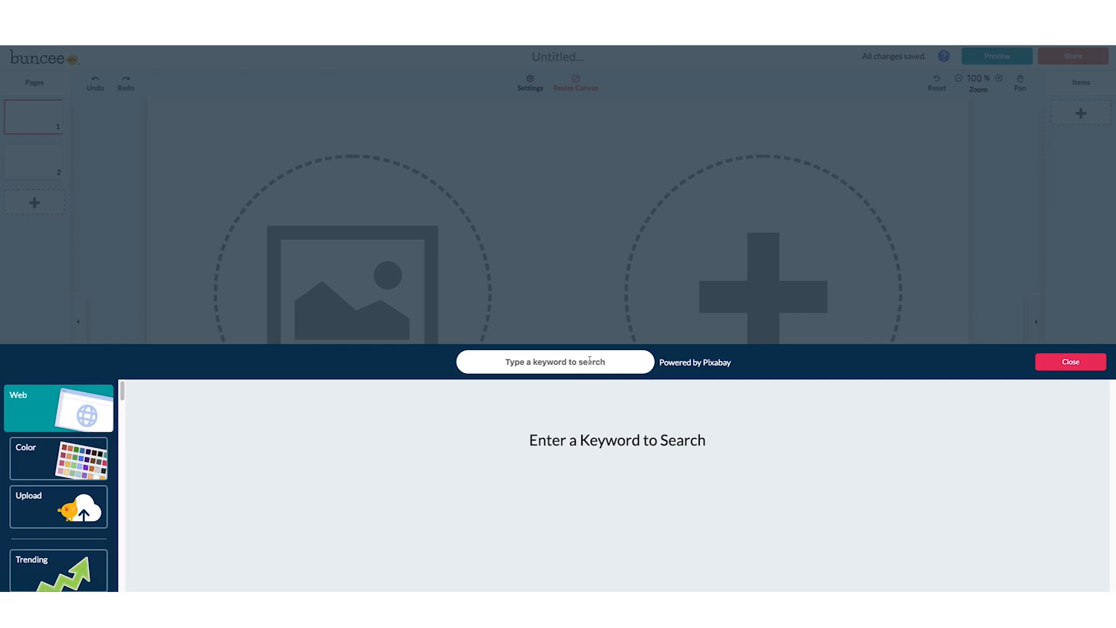
pyautogui.click(90, 446)
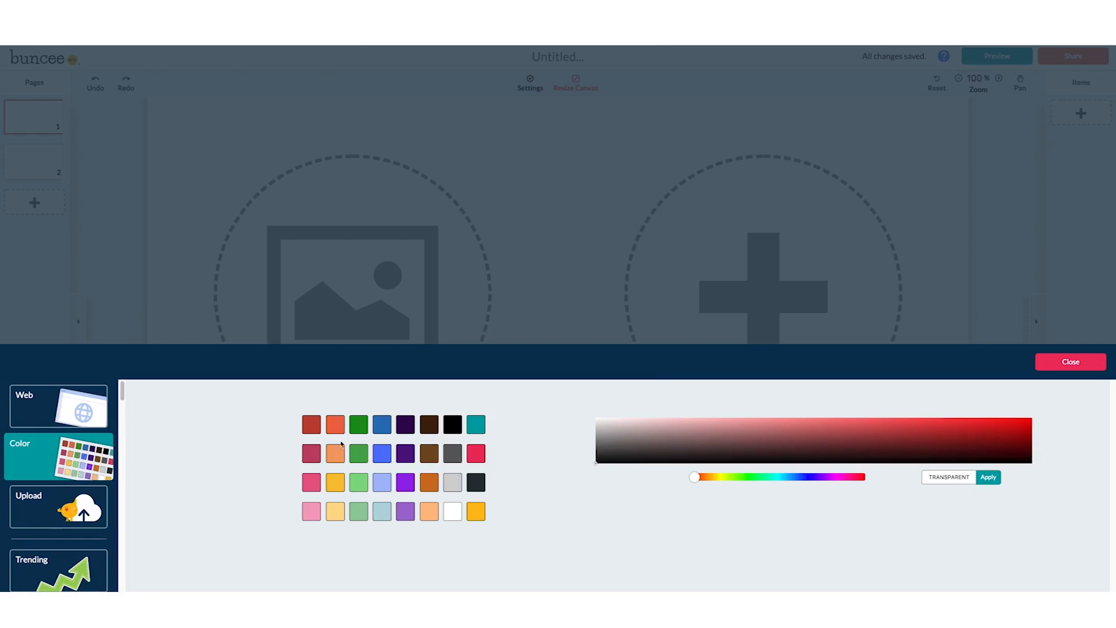
pyautogui.click(929, 424)
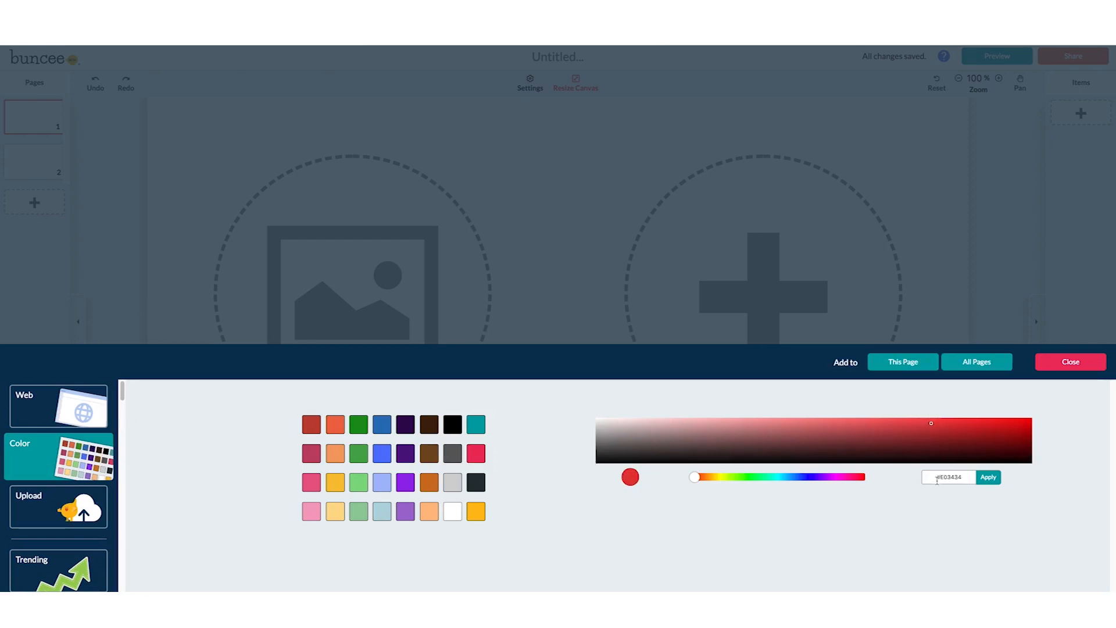
pyautogui.click(56, 518)
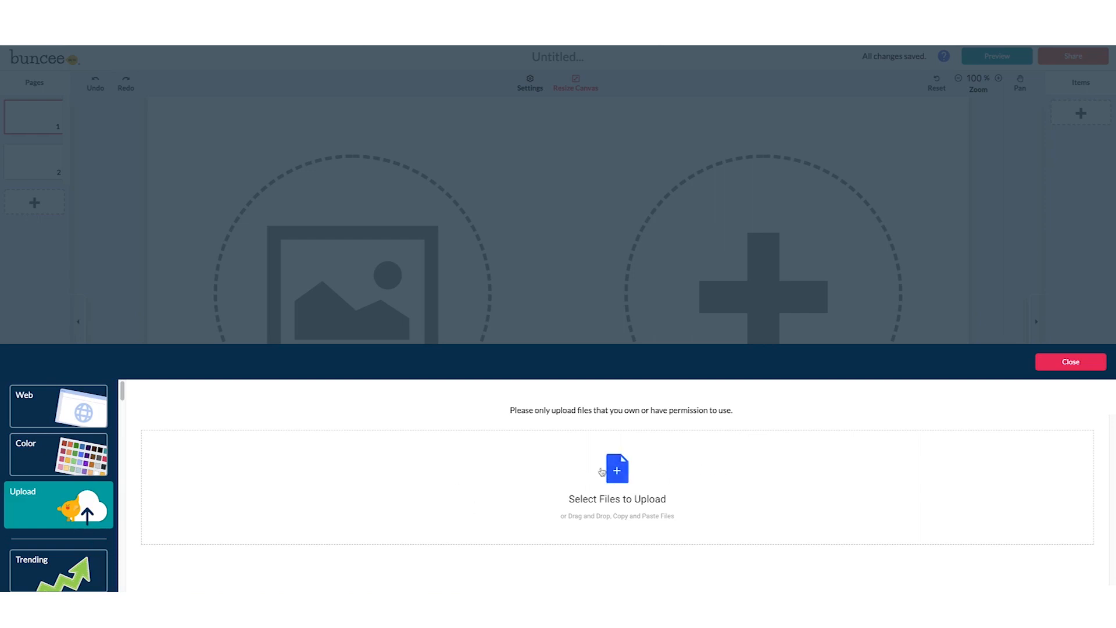
# - Look through the background categories, including Grunge and Textures and Student Art
pyautogui.scroll(-2, 58, 509)
pyautogui.scroll(-6, 58, 509)
pyautogui.click(55, 491)
pyautogui.scroll(-7, 55, 526)
pyautogui.click(55, 532)
pyautogui.scroll(-3, 55, 532)
pyautogui.click(58, 537)
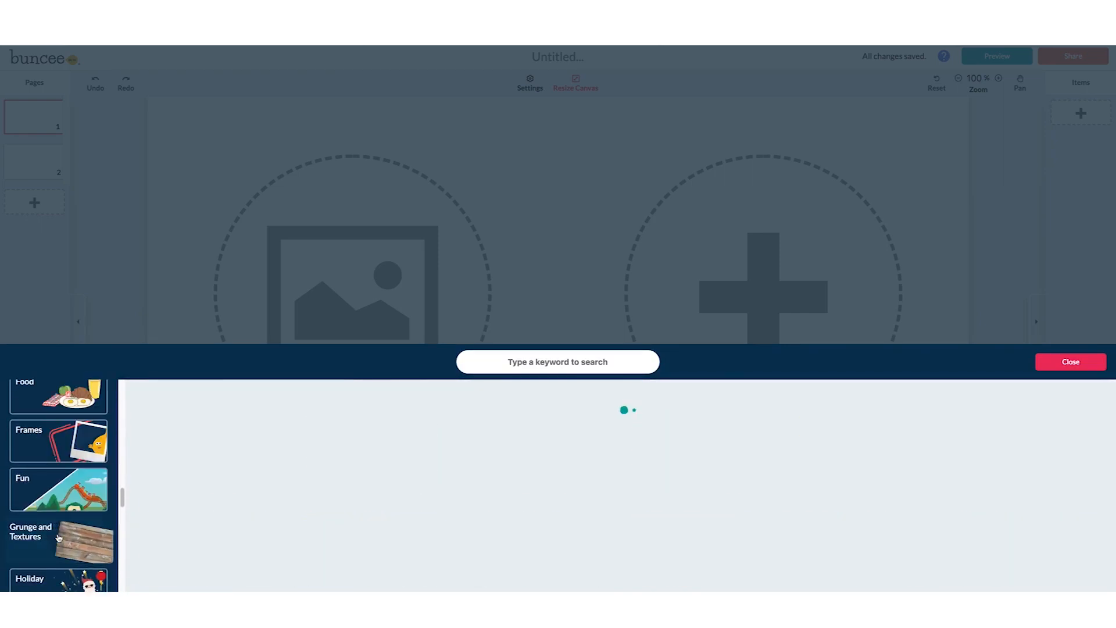
pyautogui.click(58, 488)
pyautogui.scroll(-3, 64, 505)
pyautogui.scroll(-5, 61, 506)
pyautogui.scroll(-3, 55, 514)
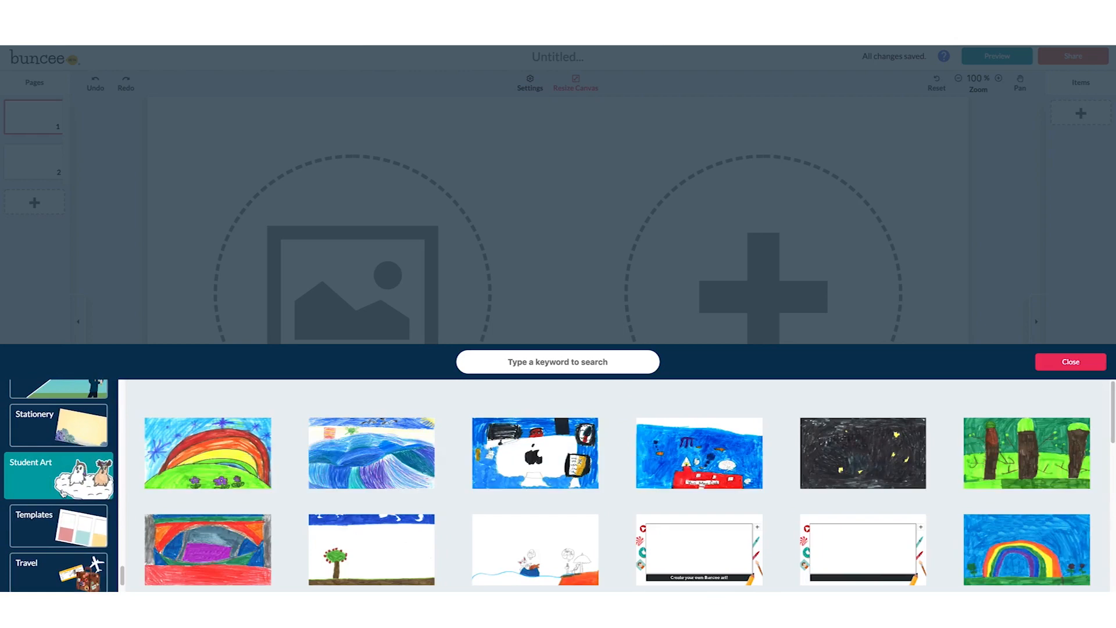
pyautogui.scroll(-1, 64, 485)
pyautogui.scroll(12, 67, 496)
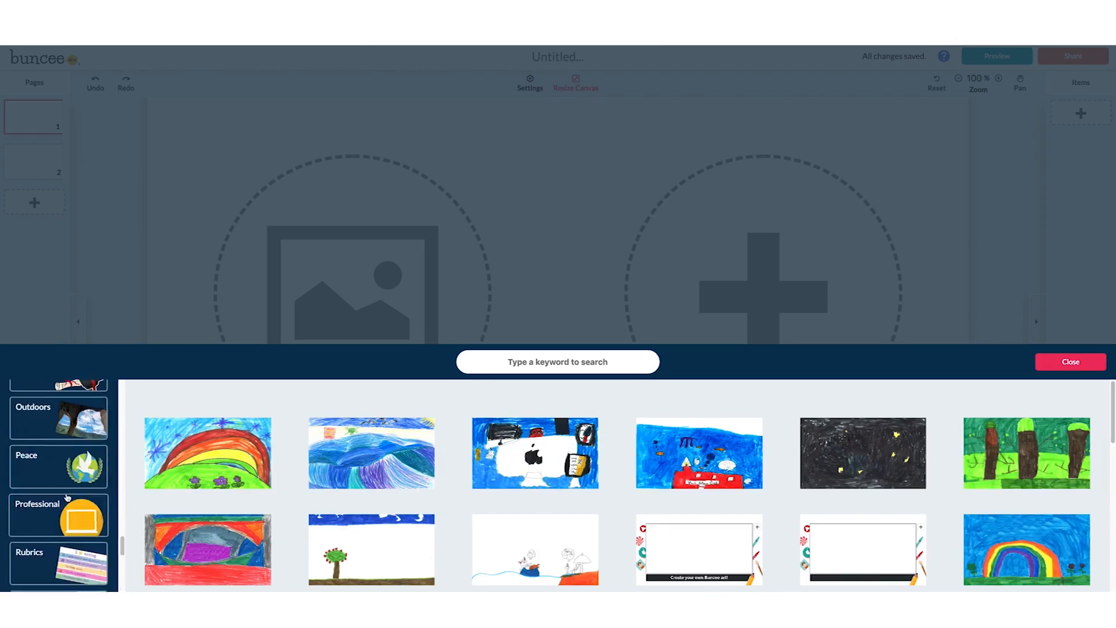
pyautogui.scroll(15, 77, 450)
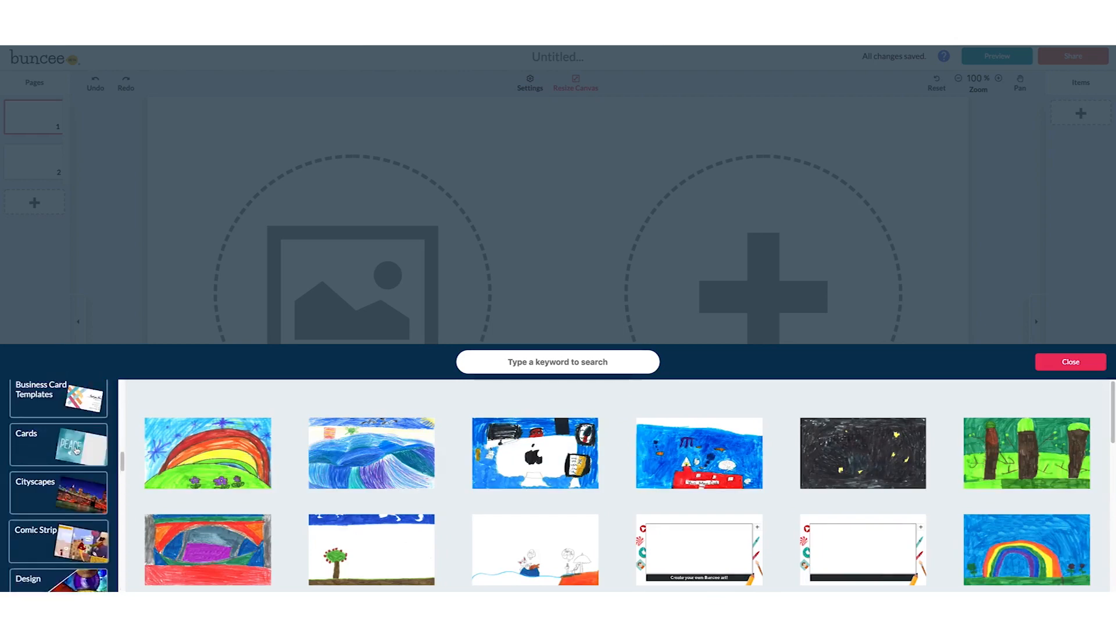
# - Search the backgrounds for "space" and apply the dark purple starry sky with shooting stars to this page only
pyautogui.click(582, 356)
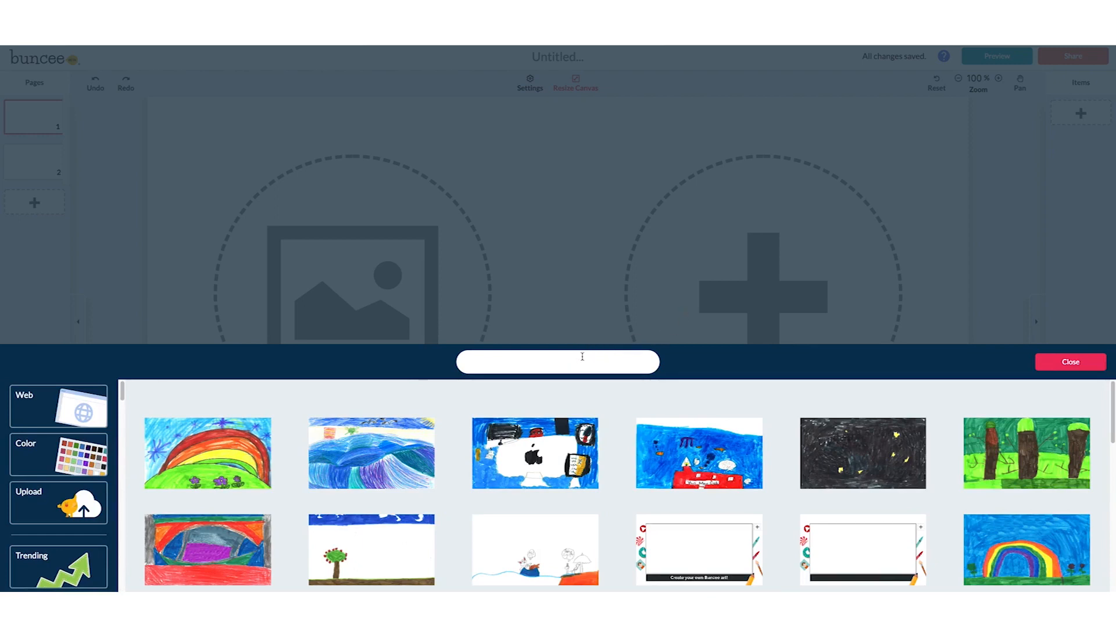
pyautogui.write('space')
pyautogui.press('Return')
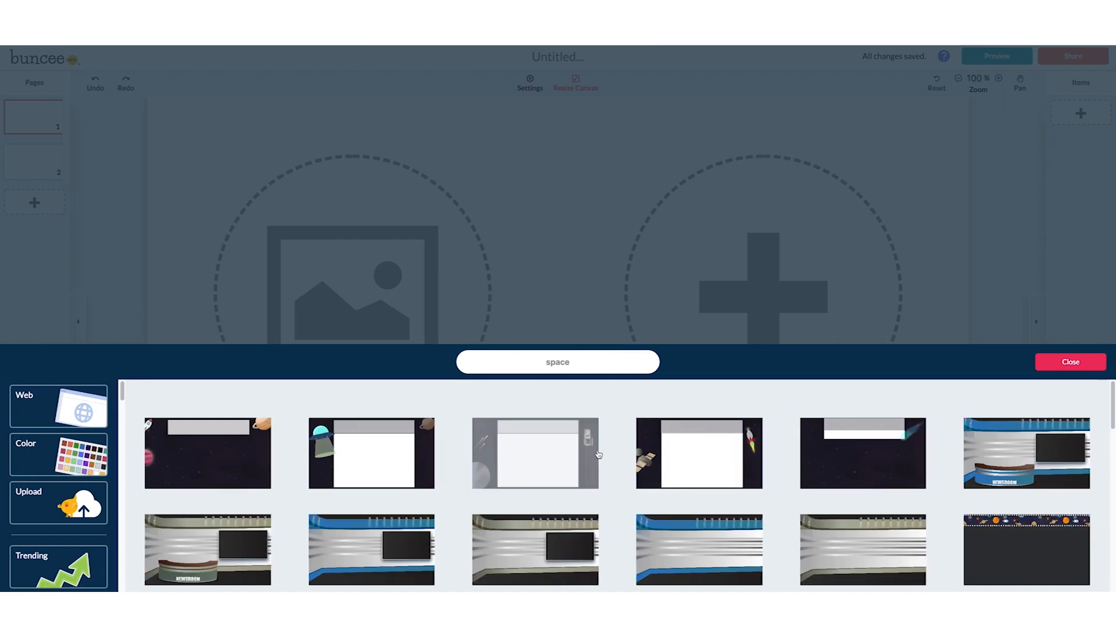
pyautogui.scroll(-15, 599, 453)
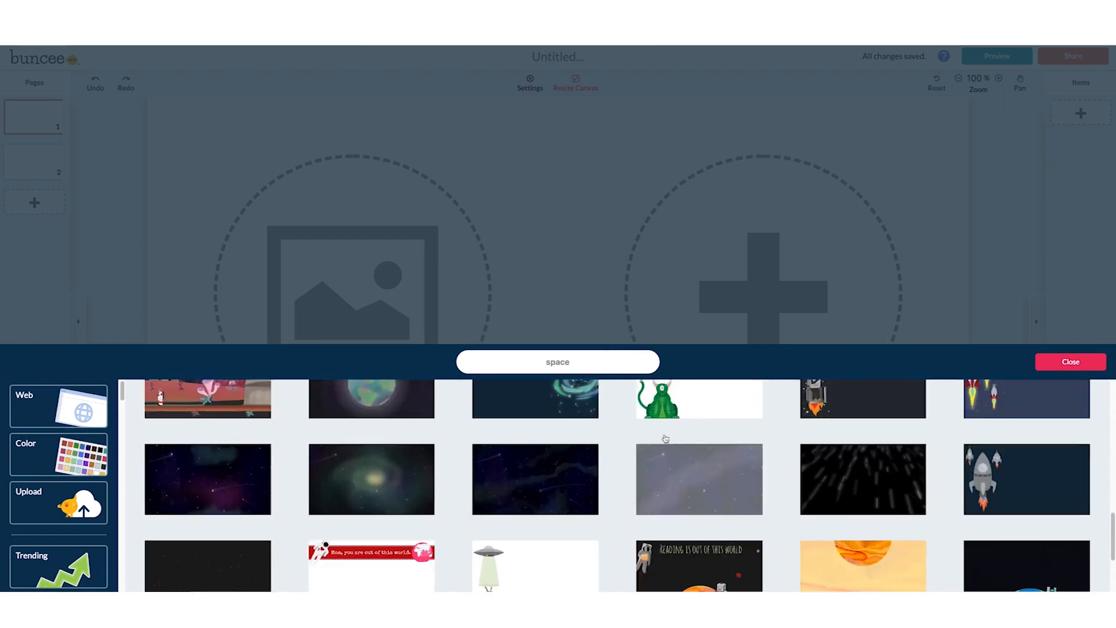
pyautogui.click(216, 475)
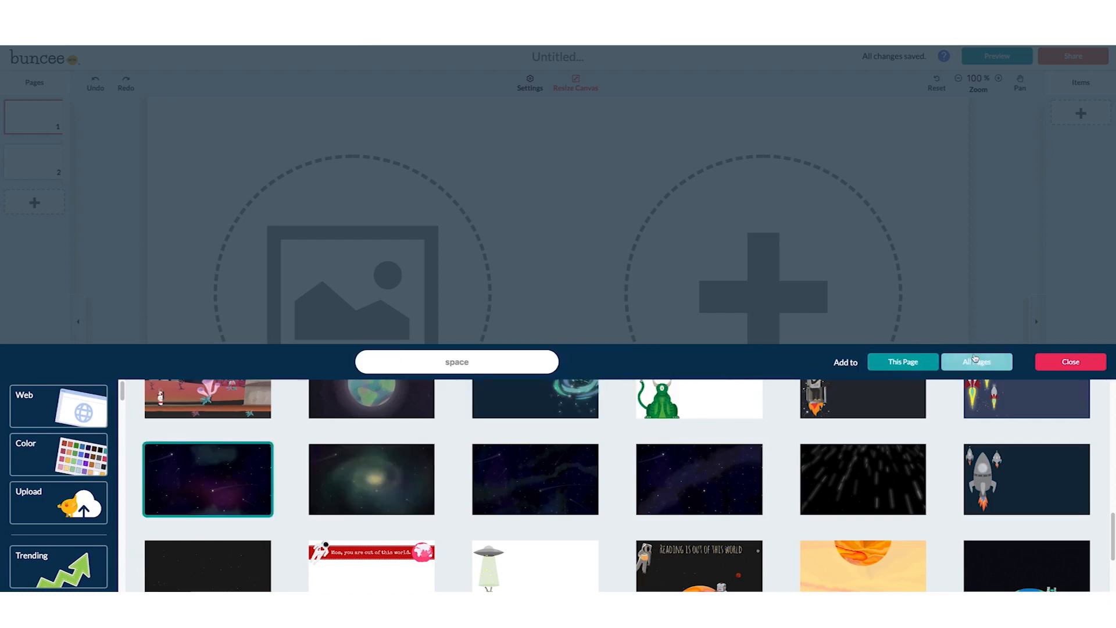
pyautogui.click(903, 365)
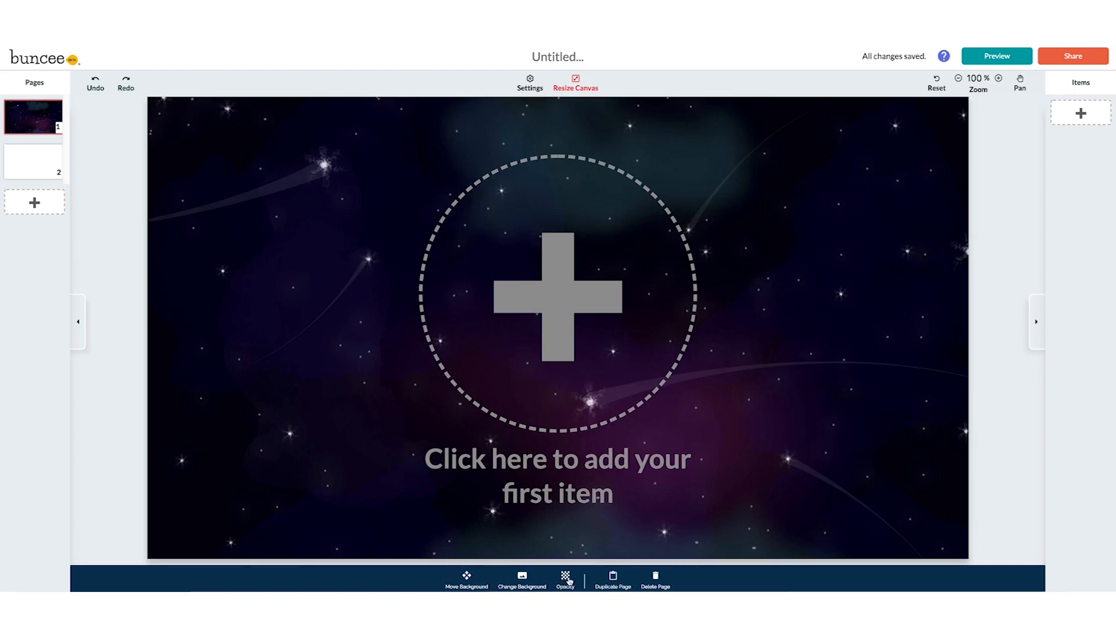
# - Set the opacity of the page 1 space background to 70%
pyautogui.click(566, 576)
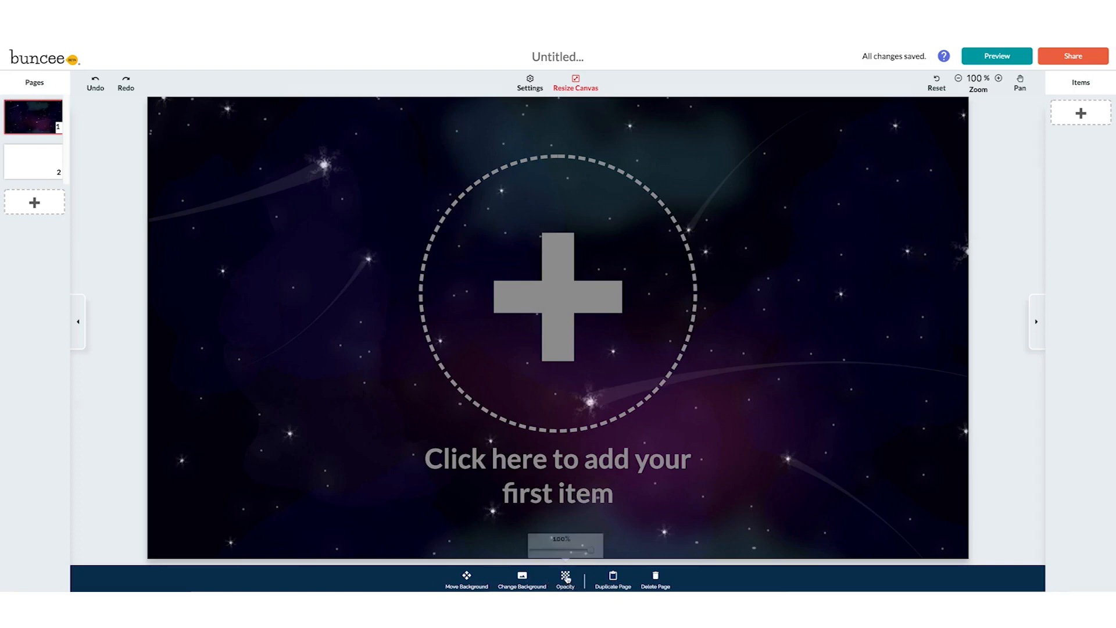
pyautogui.moveTo(590, 549)
pyautogui.mouseDown()
pyautogui.moveTo(523, 550)
pyautogui.moveTo(572, 551)
pyautogui.mouseUp()
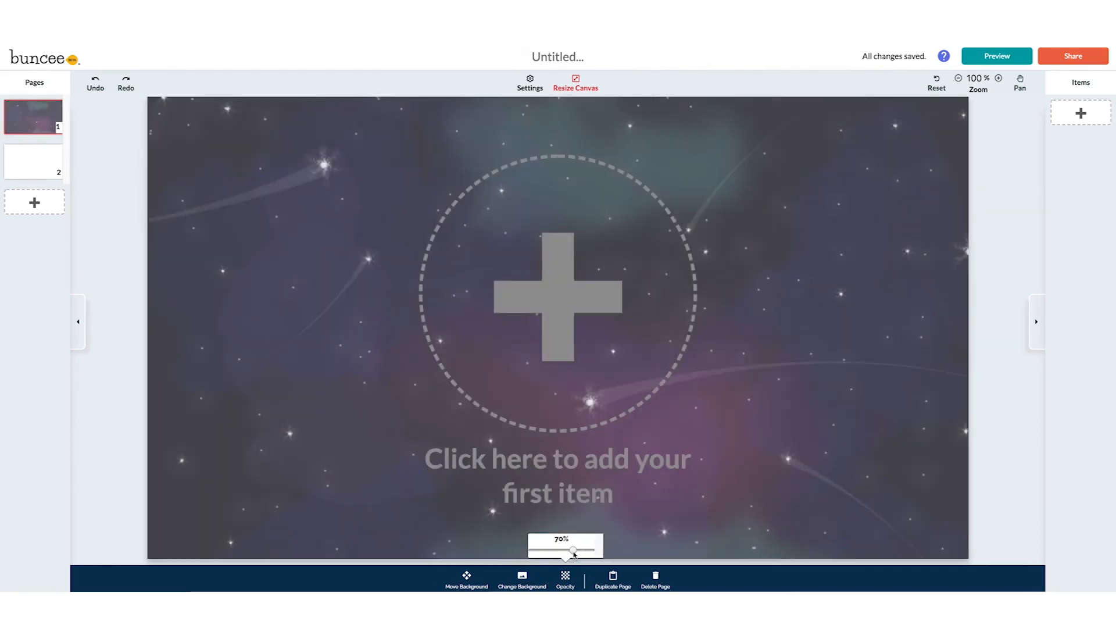
pyautogui.click(664, 514)
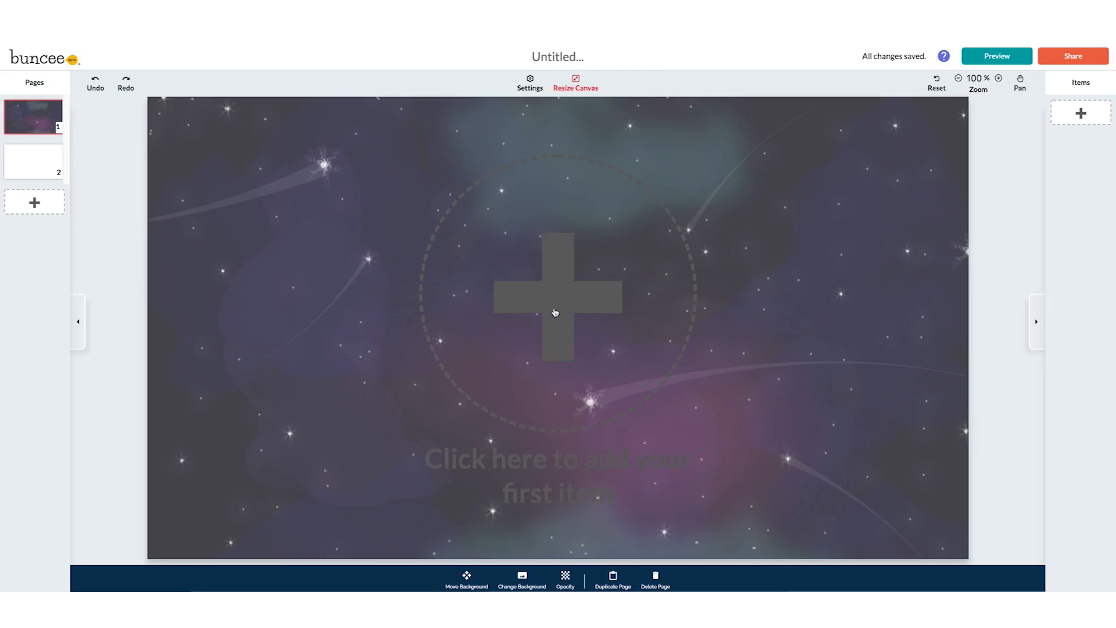
# - Add a text box in the upper-left area of page 1 containing "Space is cool!"
pyautogui.click(573, 314)
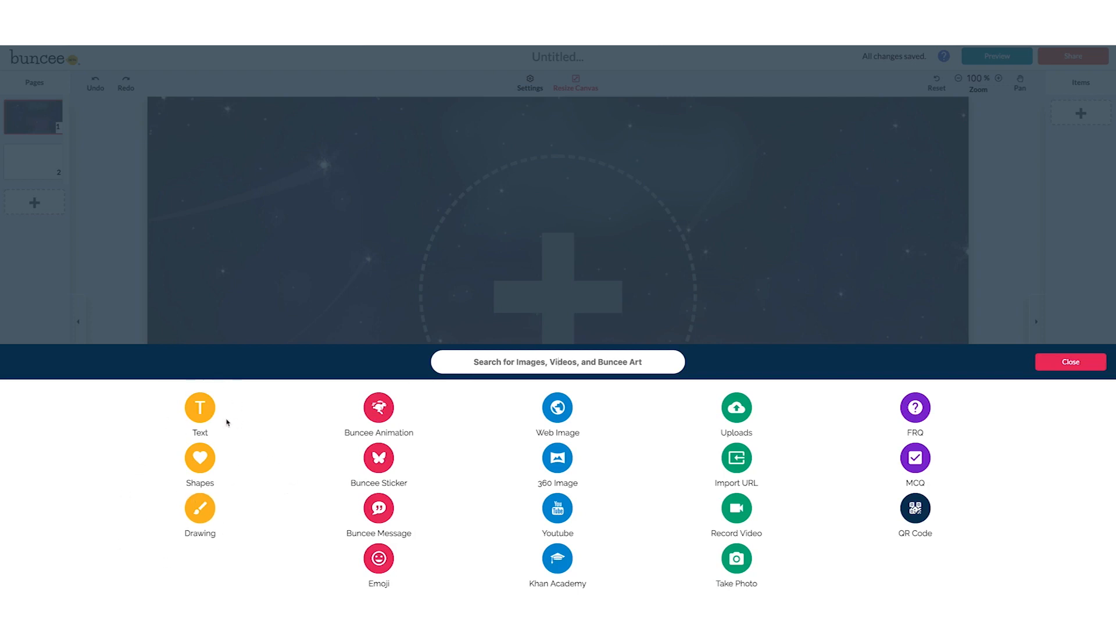
pyautogui.click(206, 412)
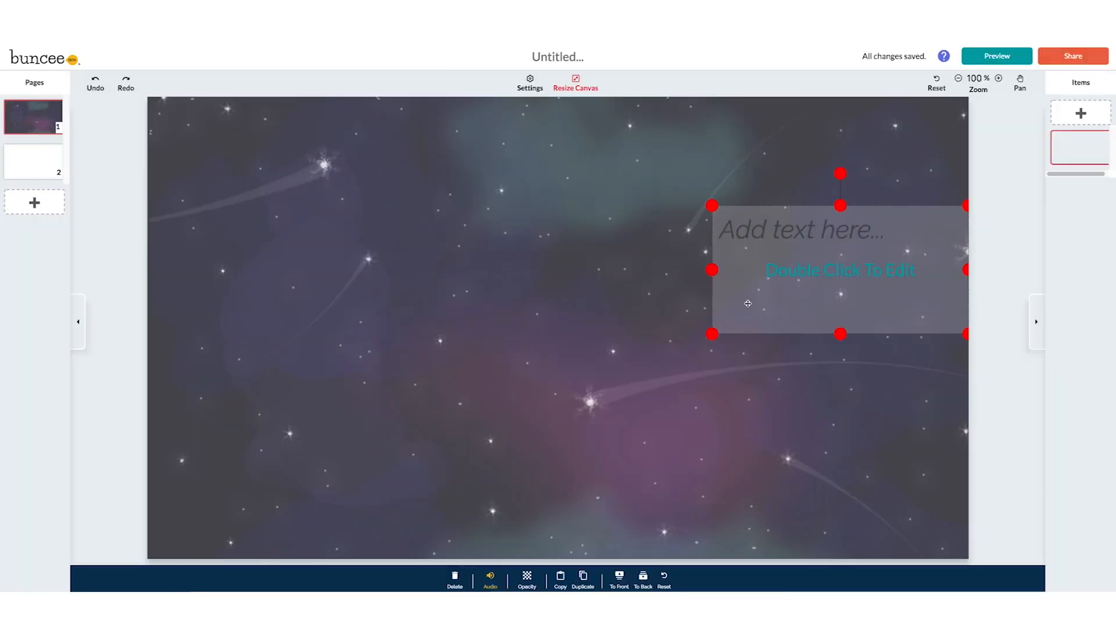
pyautogui.moveTo(747, 302); pyautogui.dragTo(229, 285)
pyautogui.doubleClick(254, 253)
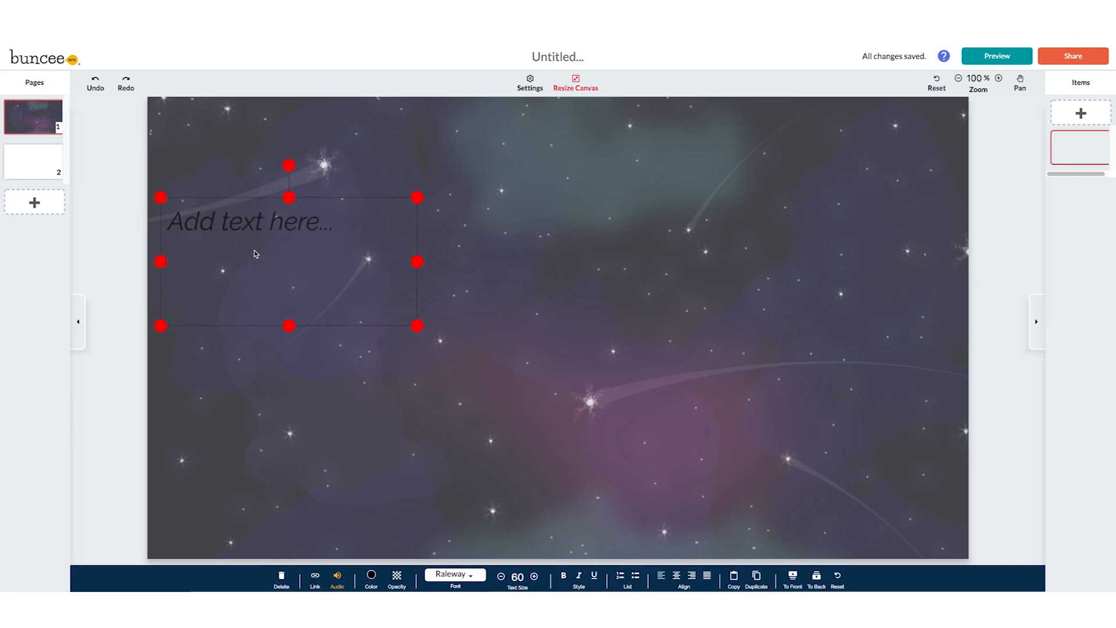
pyautogui.write('Spa')
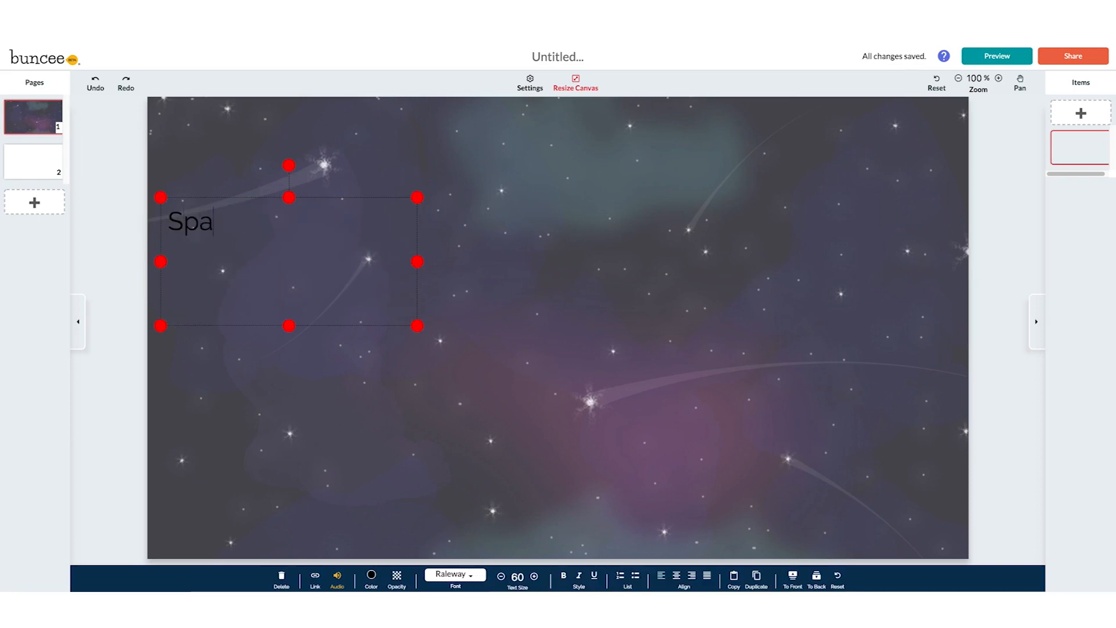
pyautogui.write('ce is cool!')
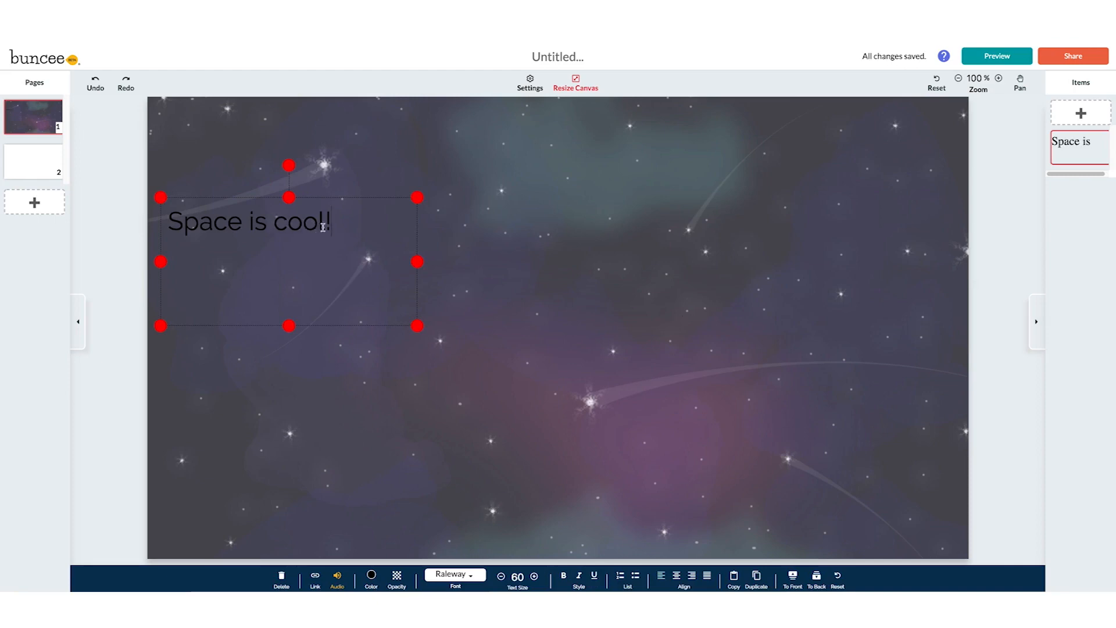
# - Format the word "cool!" in teal with a decorative calligraphic font
pyautogui.moveTo(331, 222); pyautogui.dragTo(273, 220)
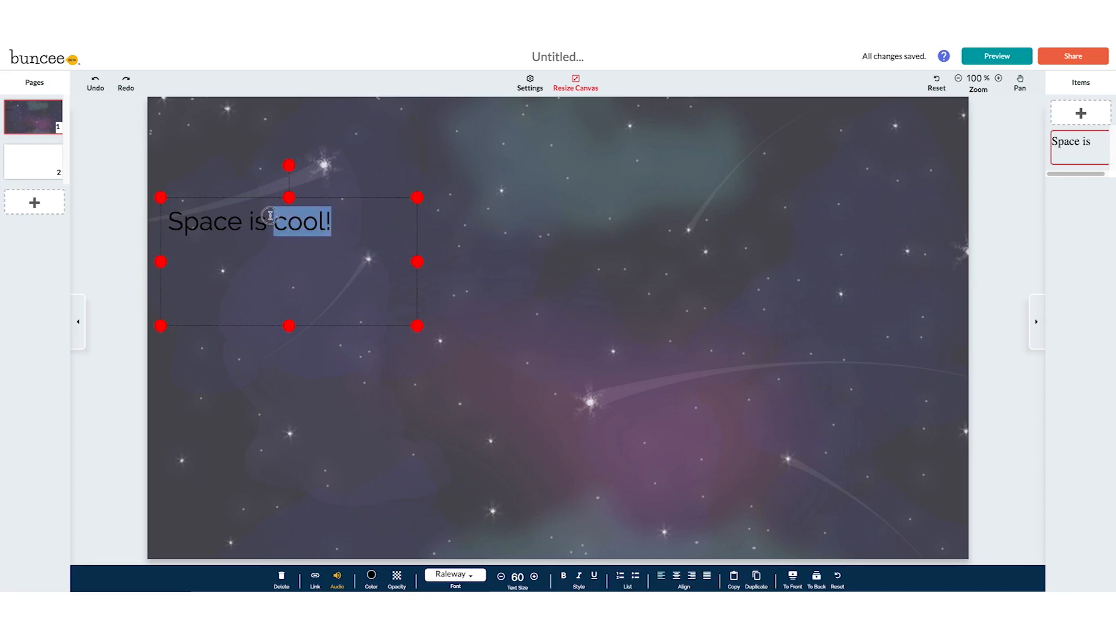
pyautogui.click(372, 576)
pyautogui.click(423, 468)
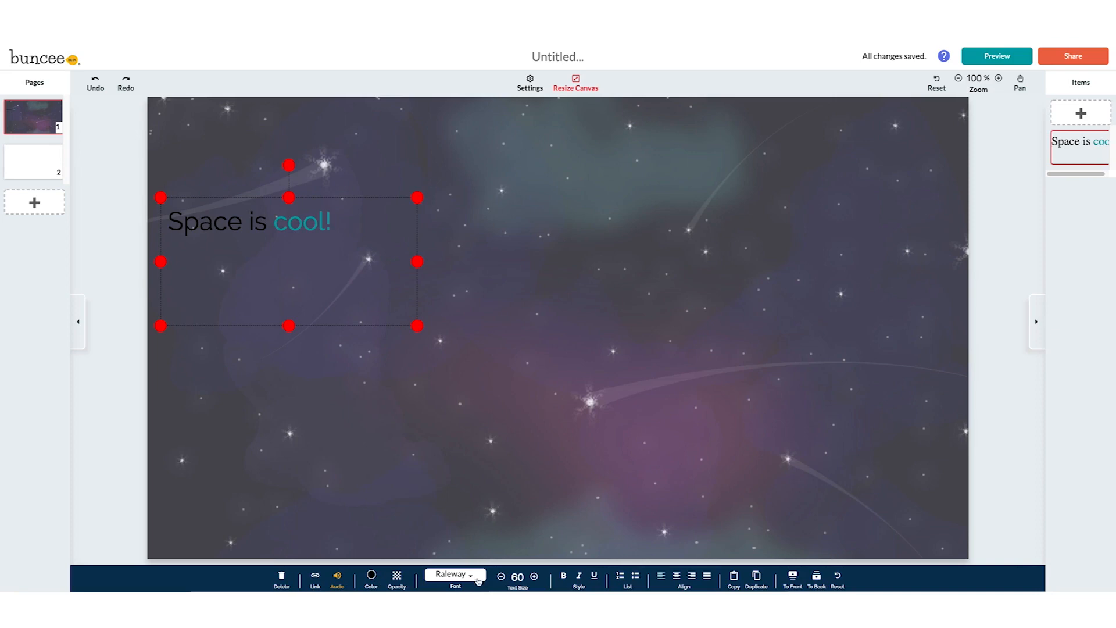
pyautogui.click(478, 582)
pyautogui.click(501, 396)
# - Increase the text size of the word "cool!" to 80
pyautogui.click(534, 576)
pyautogui.click(534, 576)
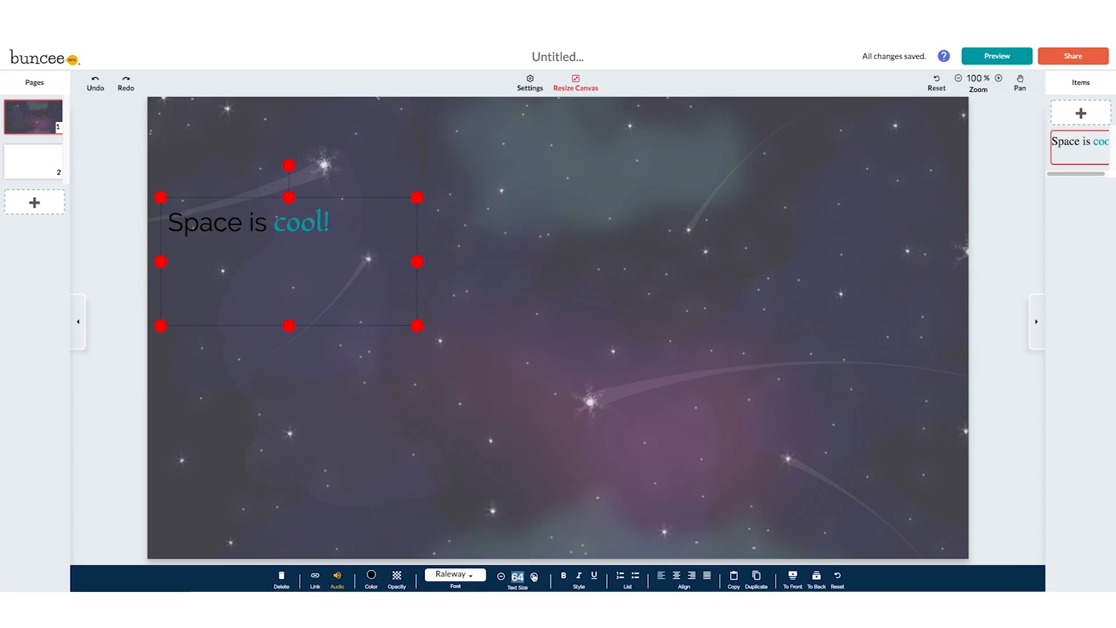
pyautogui.click(534, 576)
pyautogui.click(534, 576)
pyautogui.click(541, 576)
pyautogui.click(541, 577)
pyautogui.click(541, 576)
pyautogui.click(541, 577)
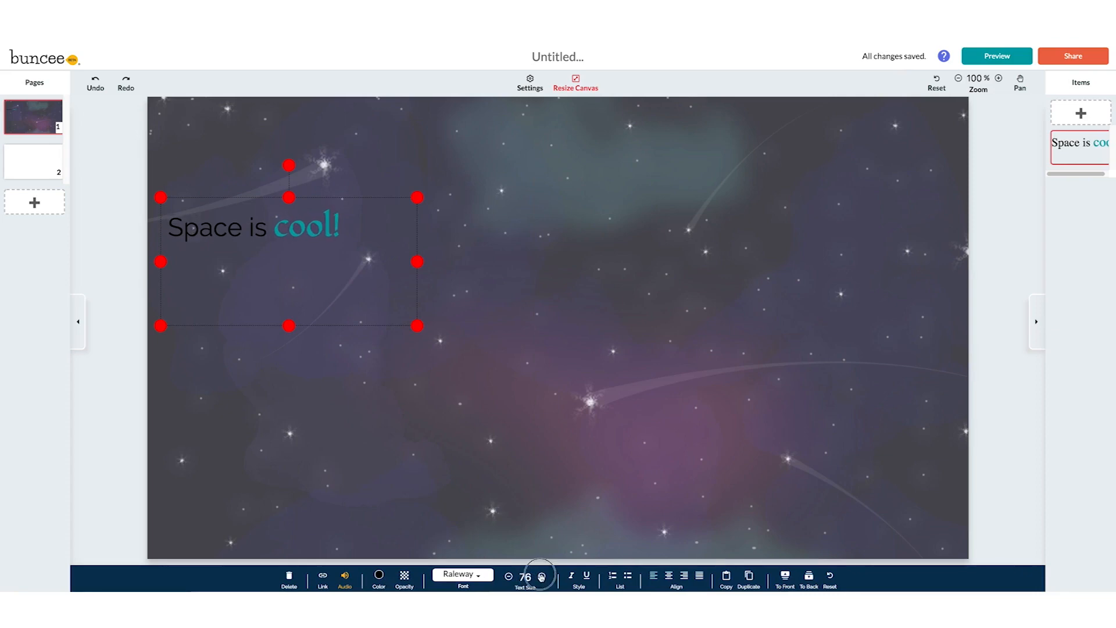
pyautogui.click(542, 576)
pyautogui.click(541, 577)
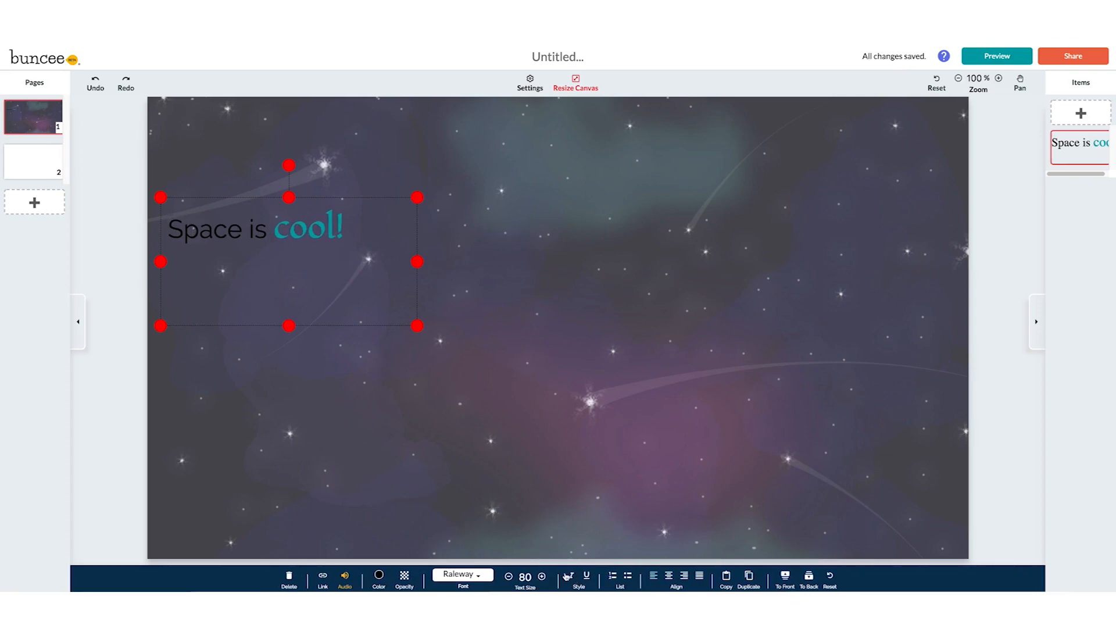
# - Format the words "Space is" in the text box with the Comic Sans font and a crimson colour
pyautogui.click(471, 581)
pyautogui.click(648, 401)
pyautogui.doubleClick(256, 233)
pyautogui.moveTo(267, 233); pyautogui.dragTo(165, 228)
pyautogui.click(453, 576)
pyautogui.click(428, 363)
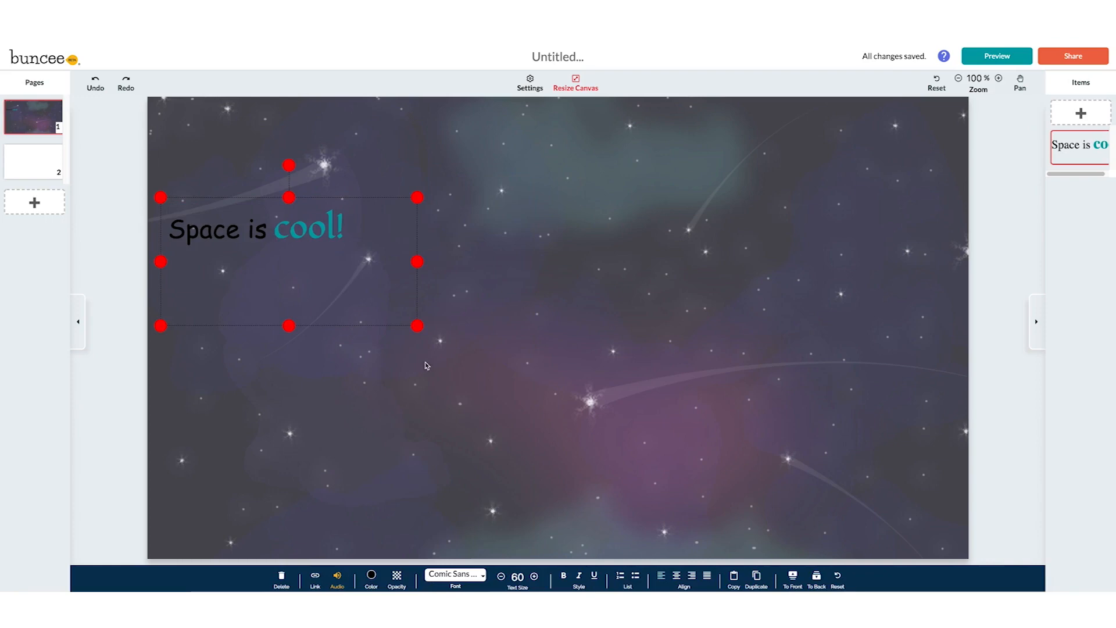
pyautogui.click(371, 577)
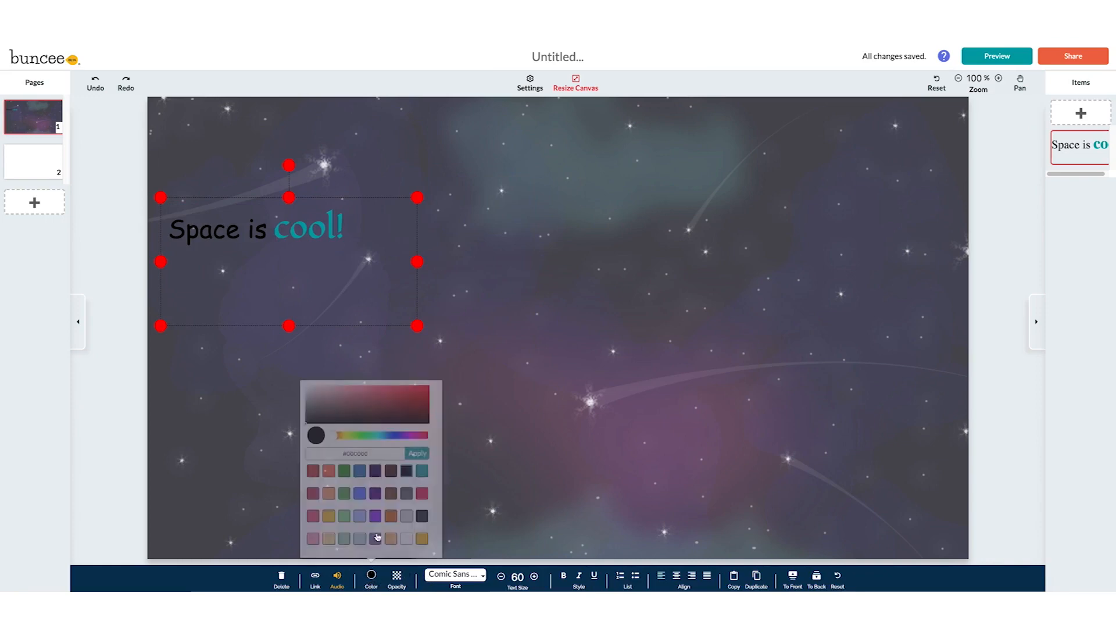
pyautogui.click(421, 493)
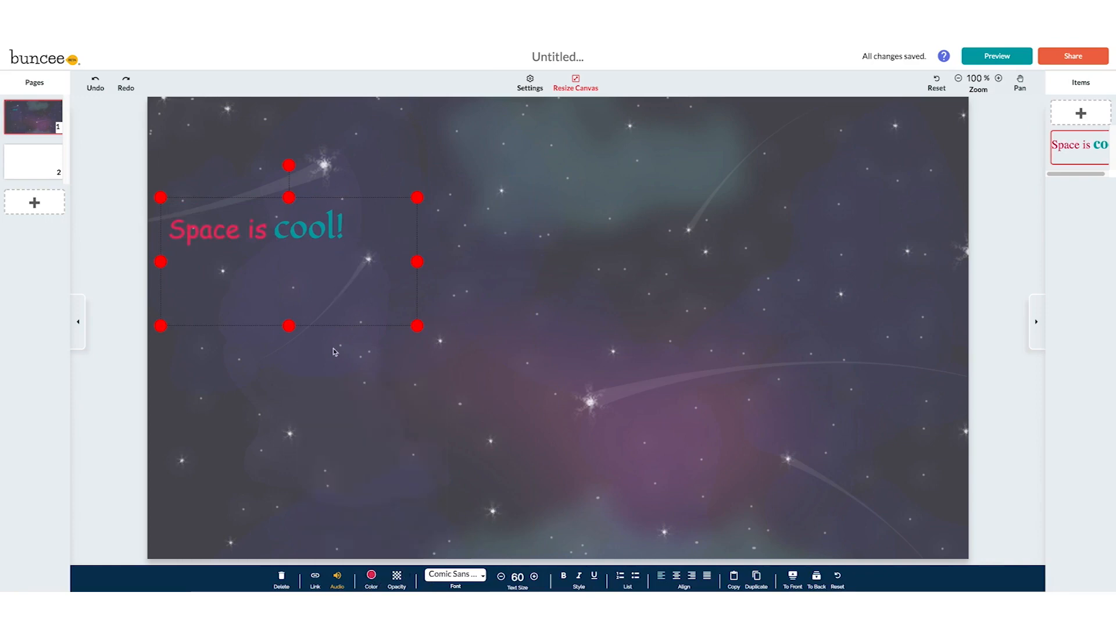
pyautogui.click(328, 418)
# - Lower the opacity of the "Space is cool!" text box and move it closer to the page's upper edge
pyautogui.click(309, 260)
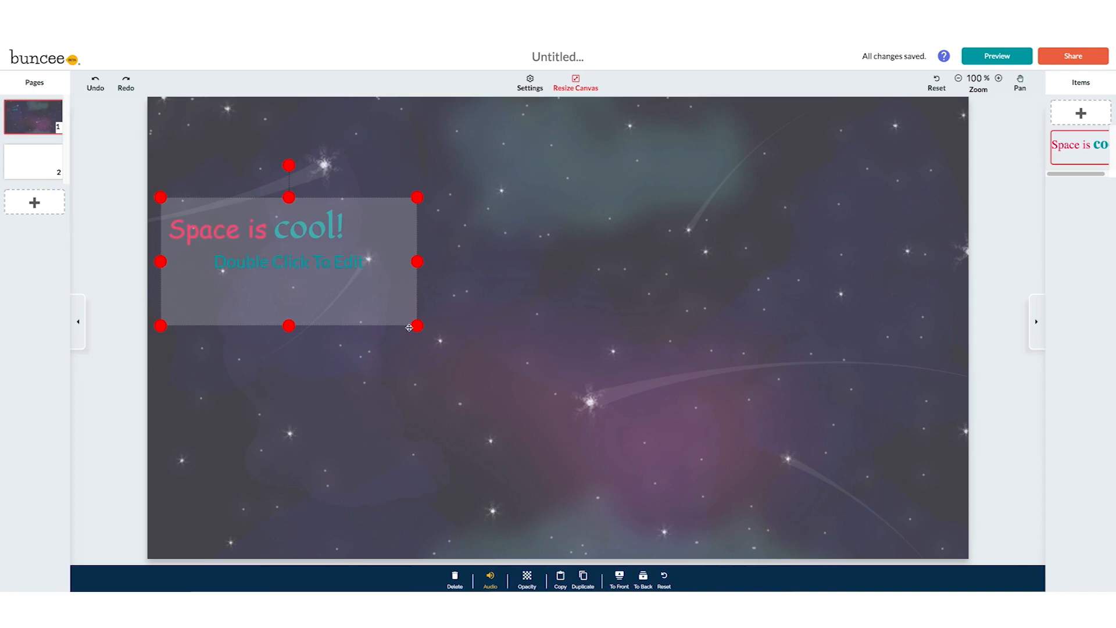
pyautogui.click(526, 577)
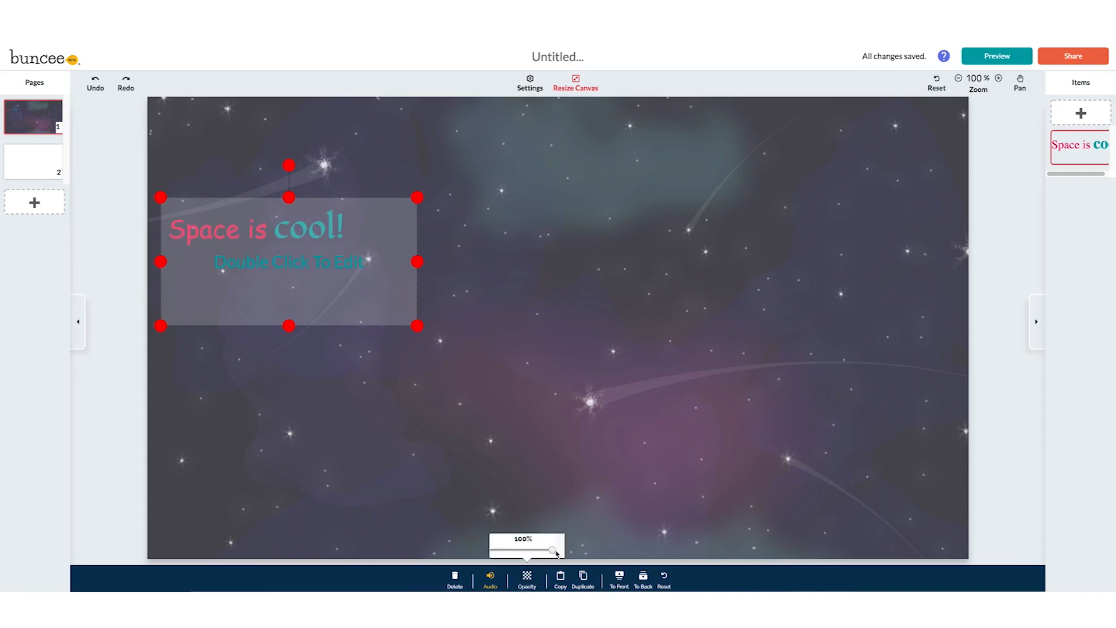
pyautogui.moveTo(552, 549); pyautogui.dragTo(536, 550)
pyautogui.click(589, 433)
pyautogui.moveTo(269, 236); pyautogui.dragTo(292, 172)
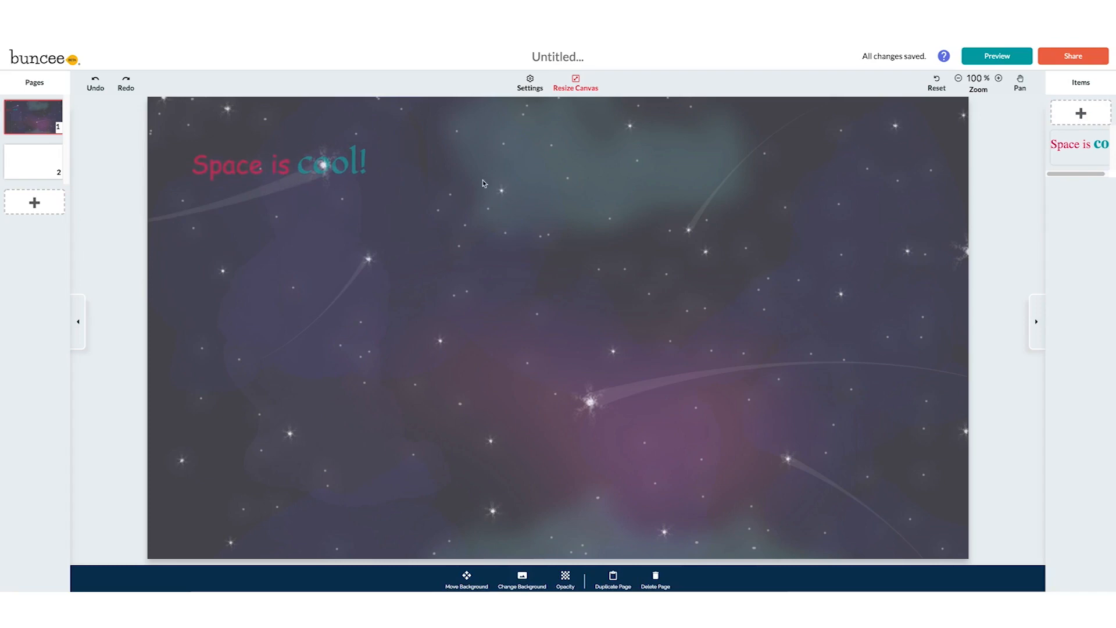
# - Add a Star shape to page 1
pyautogui.click(1082, 116)
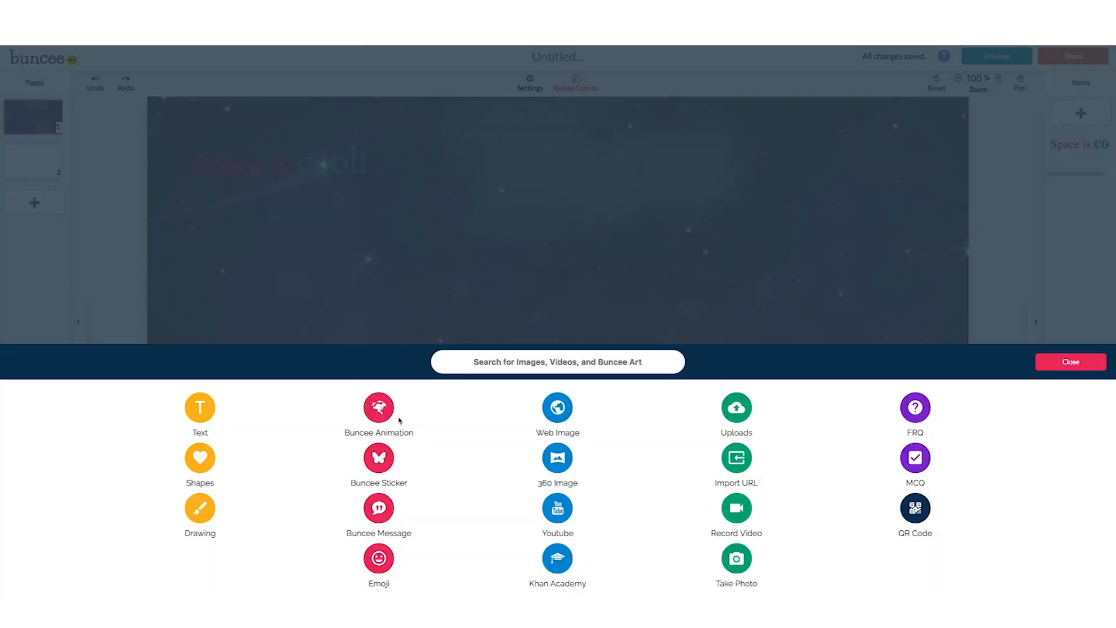
pyautogui.click(198, 469)
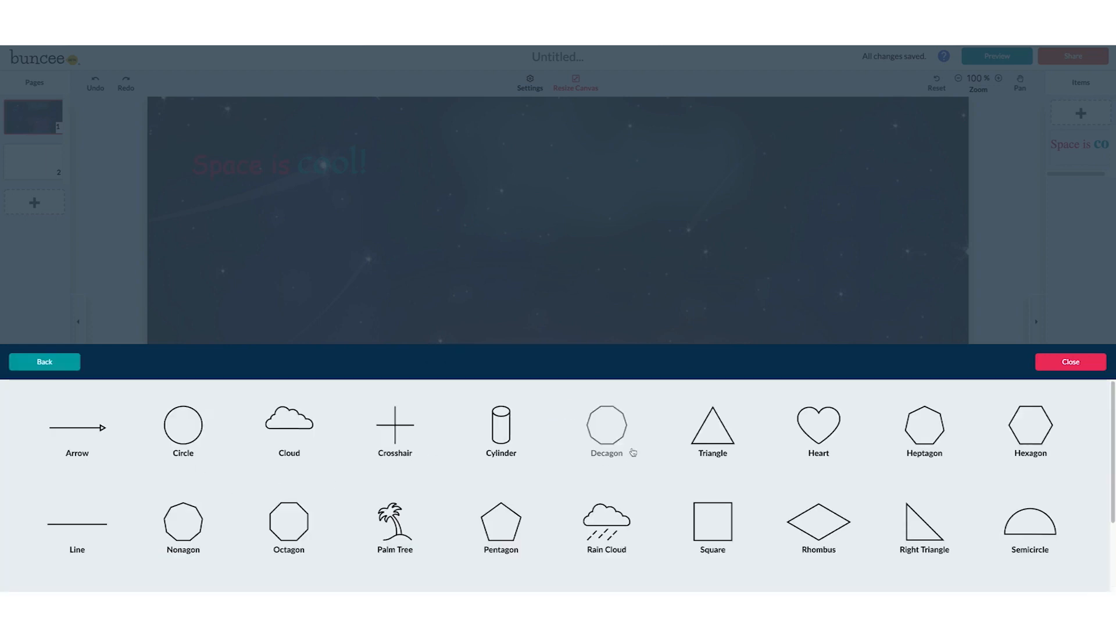
pyautogui.scroll(-2, 666, 462)
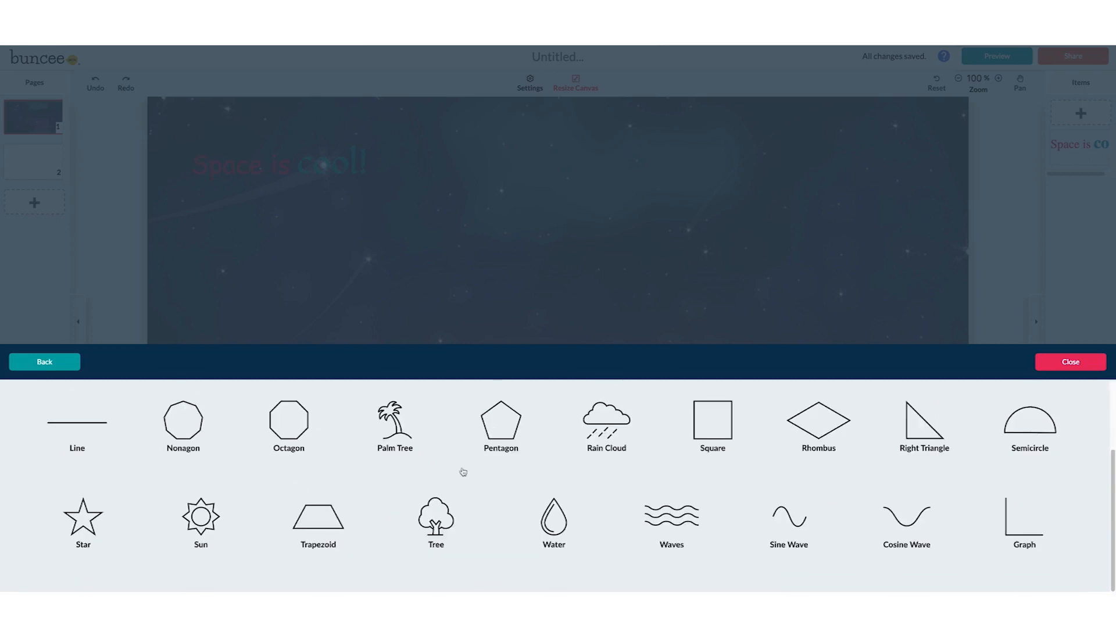
pyautogui.click(82, 531)
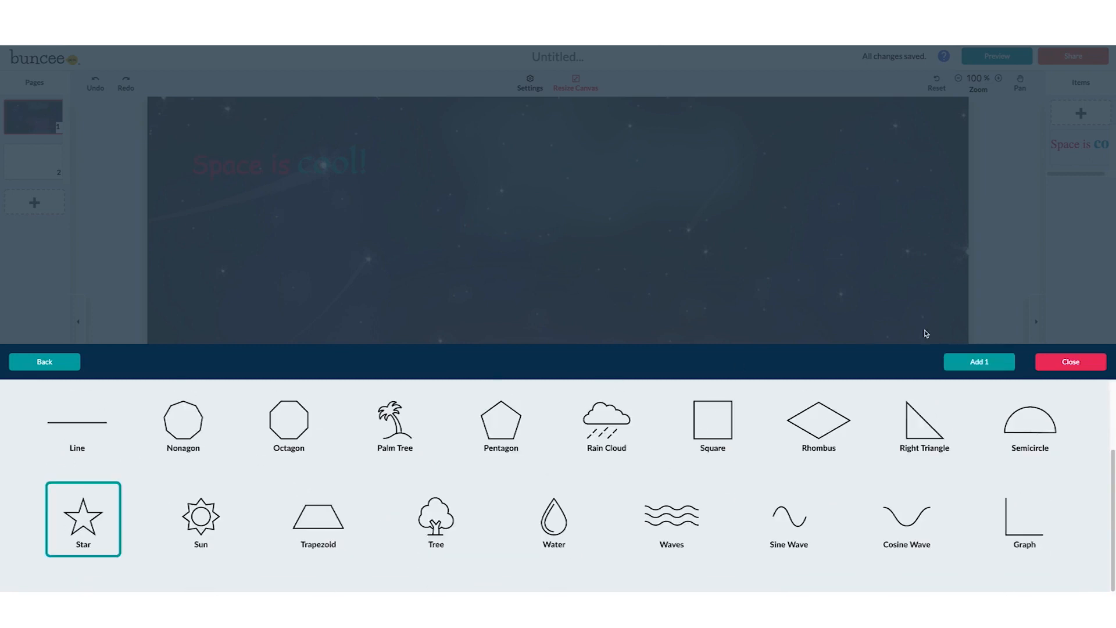
pyautogui.click(979, 361)
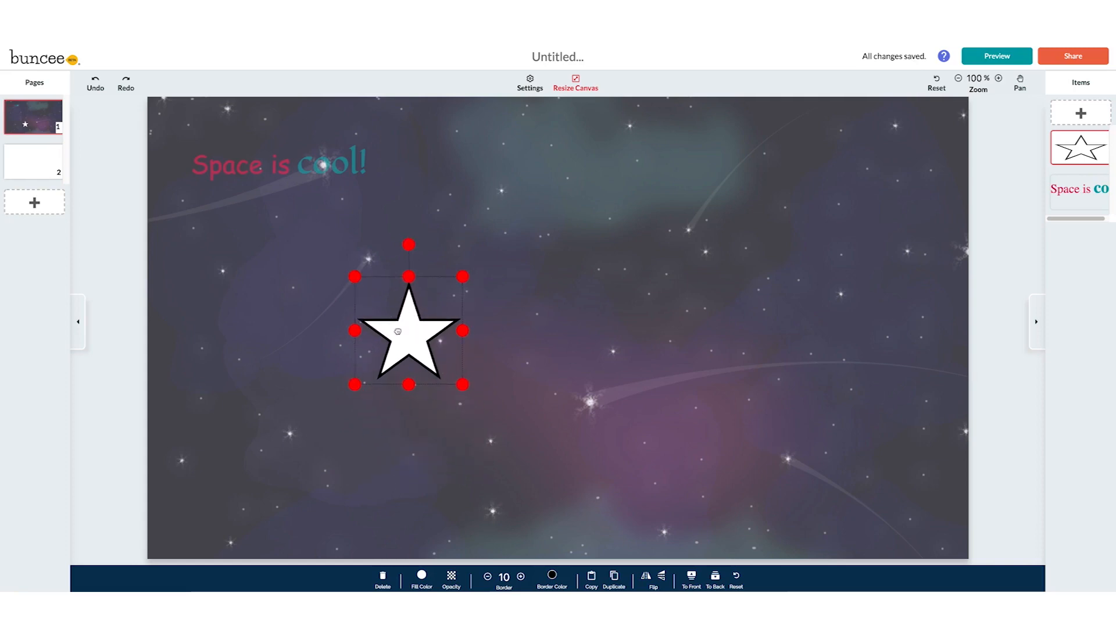
# - Give the star a crimson border and a light green fill
pyautogui.click(551, 575)
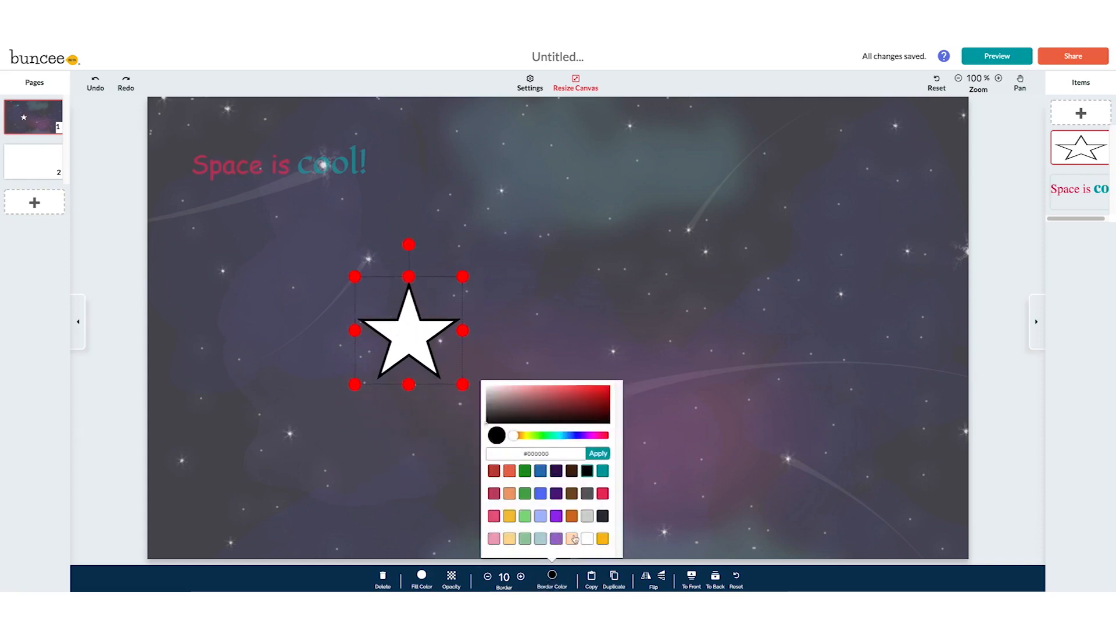
pyautogui.click(603, 492)
pyautogui.click(430, 577)
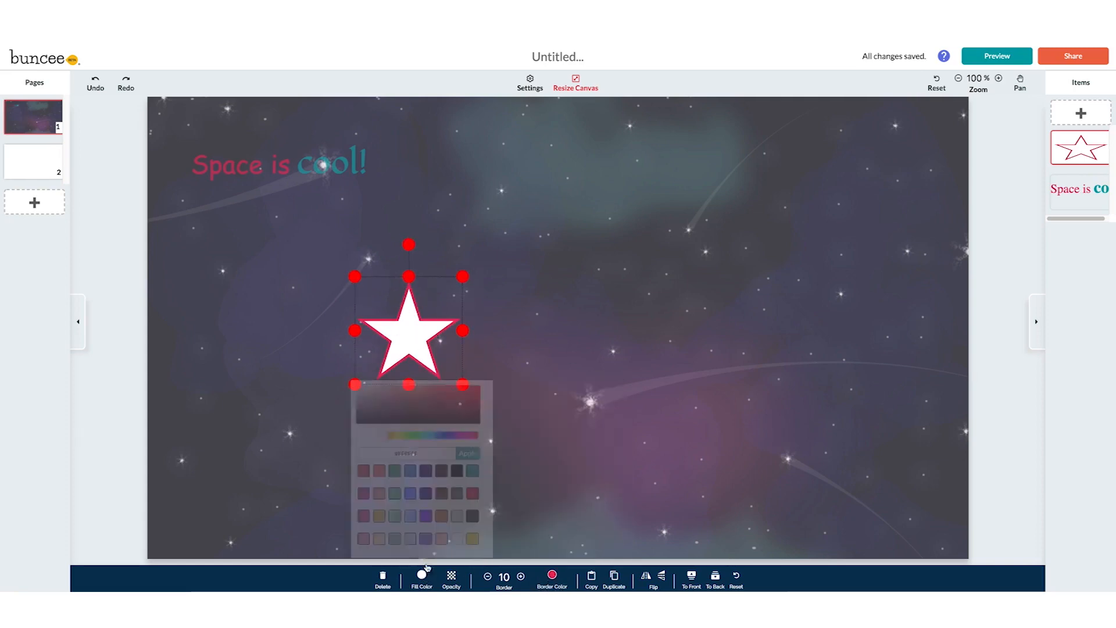
pyautogui.click(399, 534)
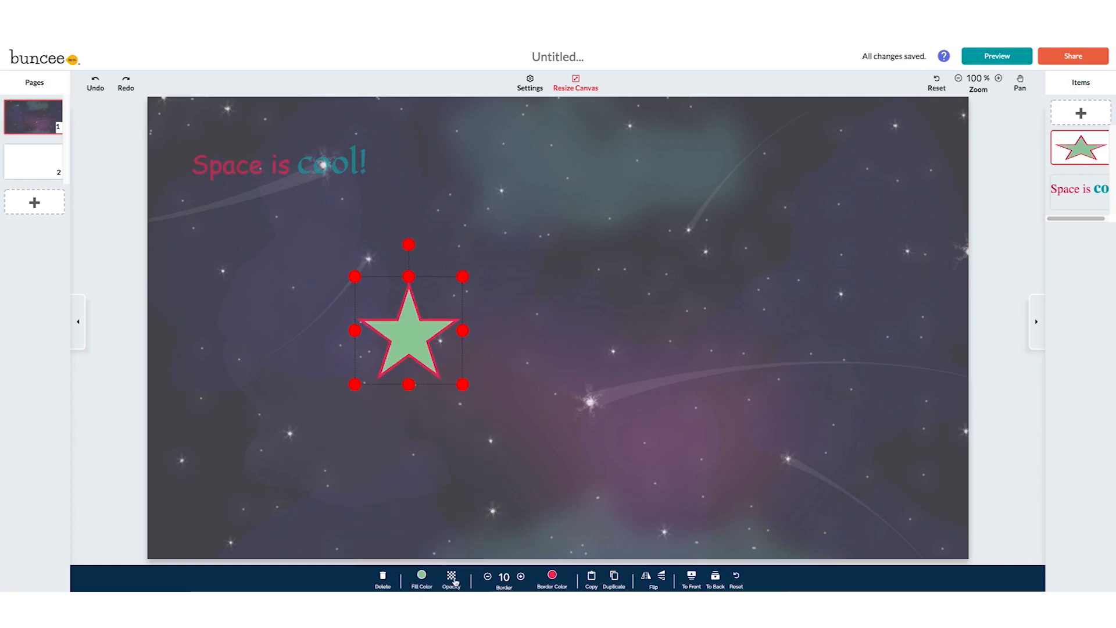
# - Reduce the star's border thickness until the shape has no outline
pyautogui.click(521, 577)
pyautogui.click(489, 576)
pyautogui.click(488, 577)
pyautogui.click(489, 576)
pyautogui.click(489, 576)
pyautogui.click(489, 576)
pyautogui.click(489, 576)
pyautogui.click(488, 576)
# - Lower the star's opacity and place it directly beneath the "Space is cool!" text
pyautogui.click(451, 579)
pyautogui.moveTo(474, 555); pyautogui.dragTo(453, 552)
pyautogui.click(497, 314)
pyautogui.moveTo(427, 332); pyautogui.dragTo(267, 229)
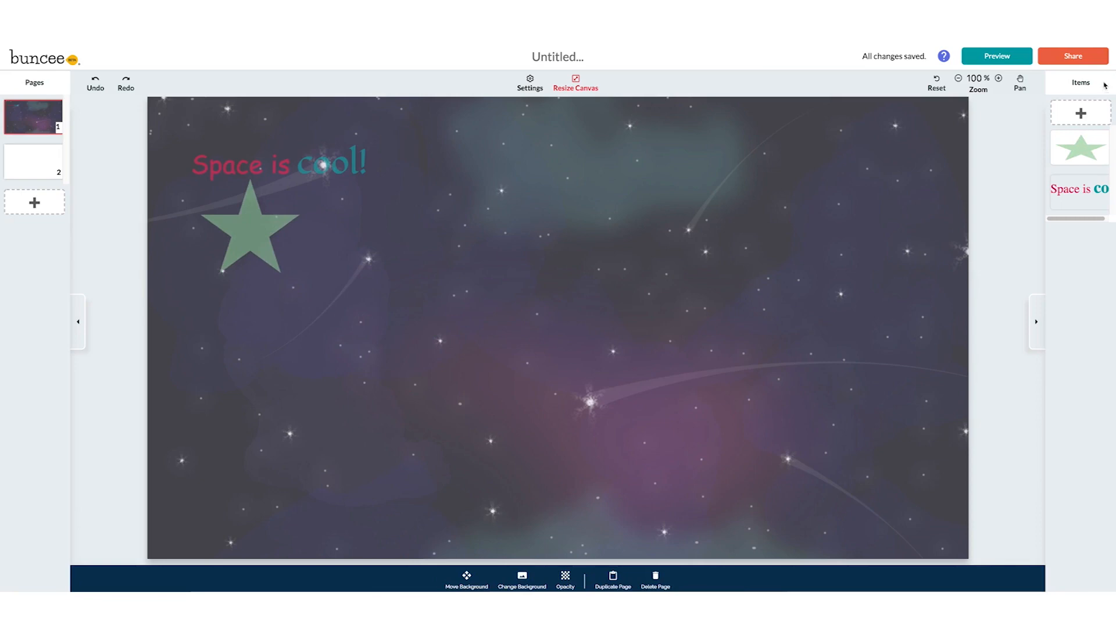
# - Add a freehand drawing with a size 19 yellow-orange brush, scribbling a zigzag across the "Space is cool!" text
pyautogui.click(1081, 113)
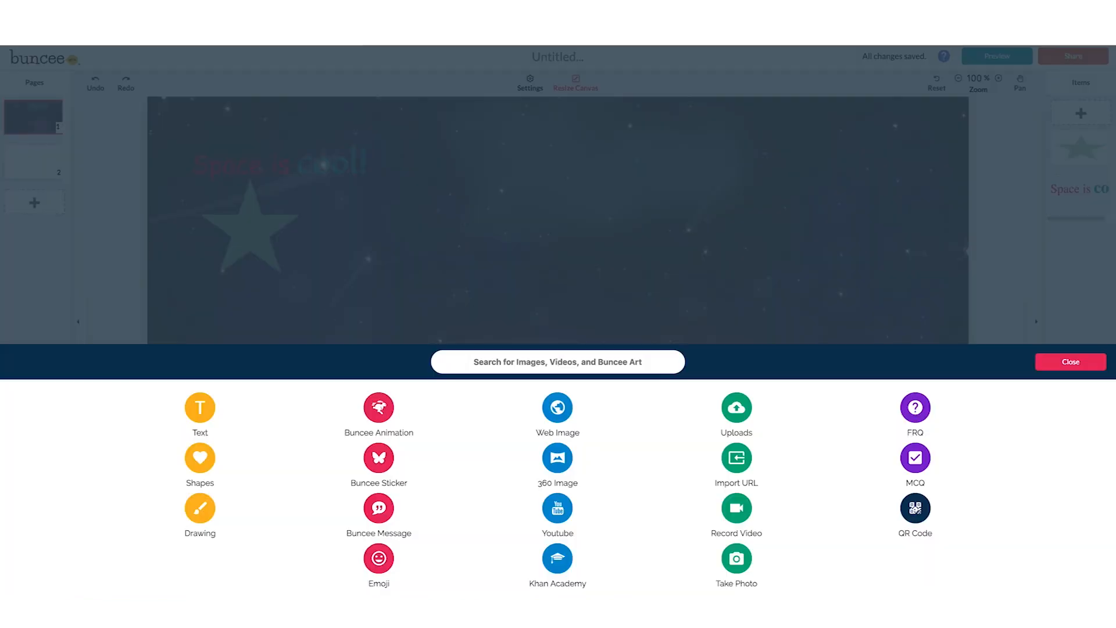
pyautogui.click(200, 504)
pyautogui.click(542, 576)
pyautogui.click(543, 576)
pyautogui.click(542, 576)
pyautogui.click(542, 576)
pyautogui.click(542, 576)
pyautogui.click(542, 576)
pyautogui.click(542, 576)
pyautogui.click(569, 579)
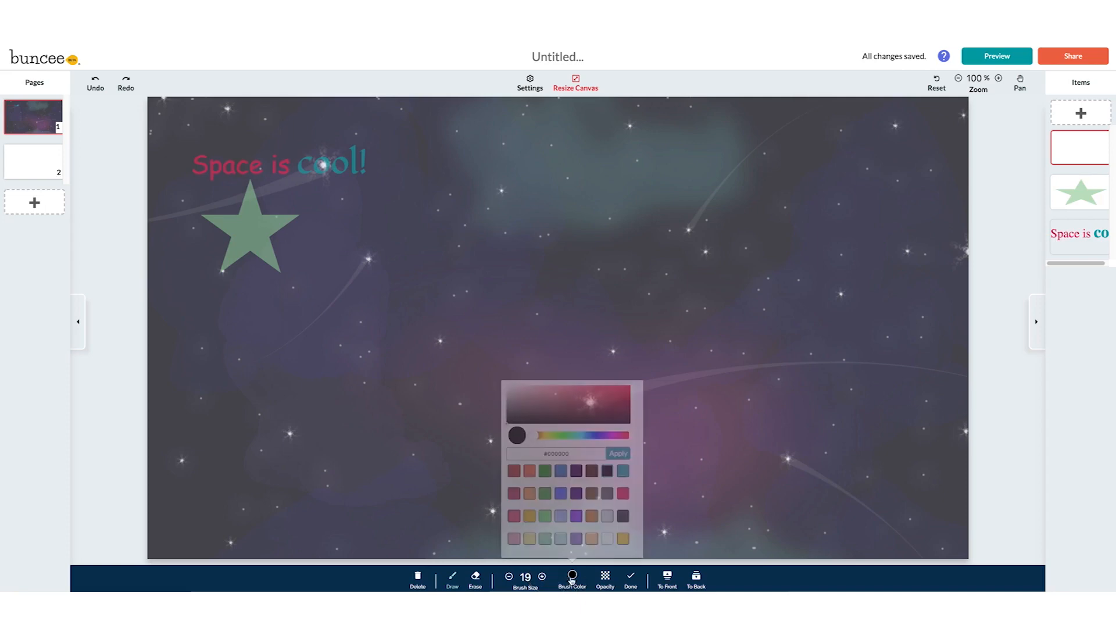
pyautogui.click(528, 511)
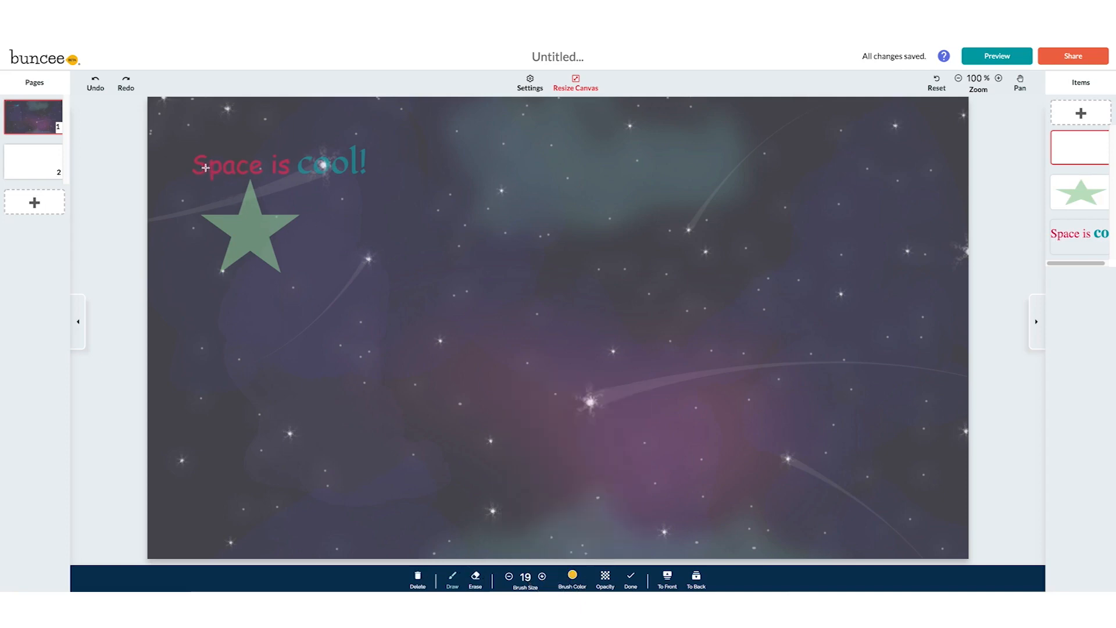
pyautogui.moveTo(203, 156)
pyautogui.mouseDown()
pyautogui.moveTo(230, 146)
pyautogui.moveTo(203, 178)
pyautogui.moveTo(294, 145)
pyautogui.moveTo(269, 176)
pyautogui.moveTo(310, 182)
pyautogui.moveTo(356, 164)
pyautogui.mouseUp()
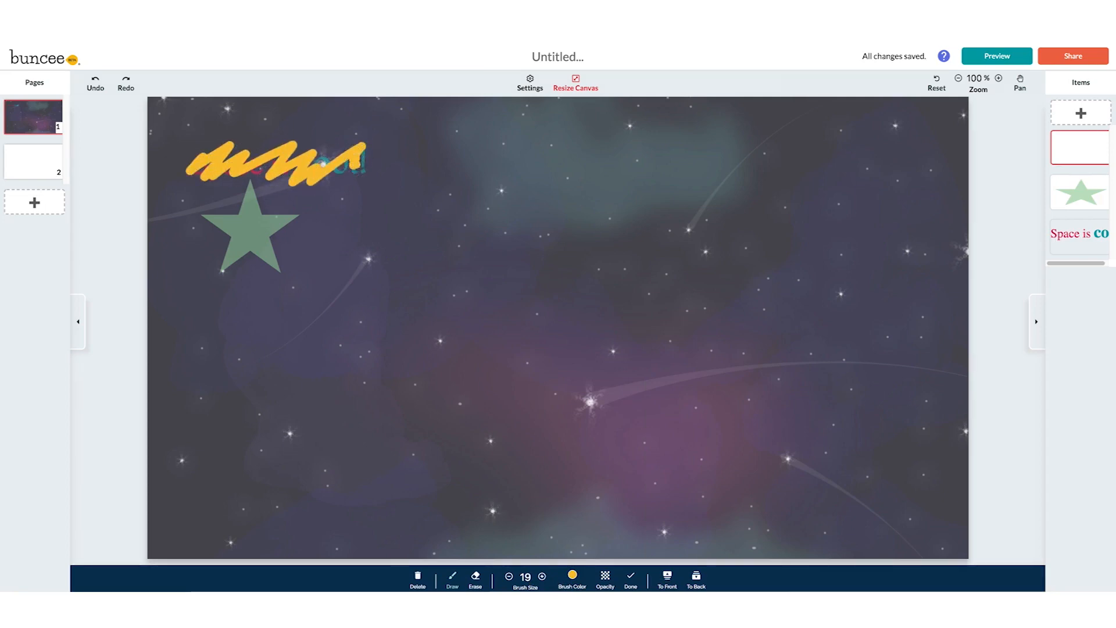
pyautogui.click(631, 577)
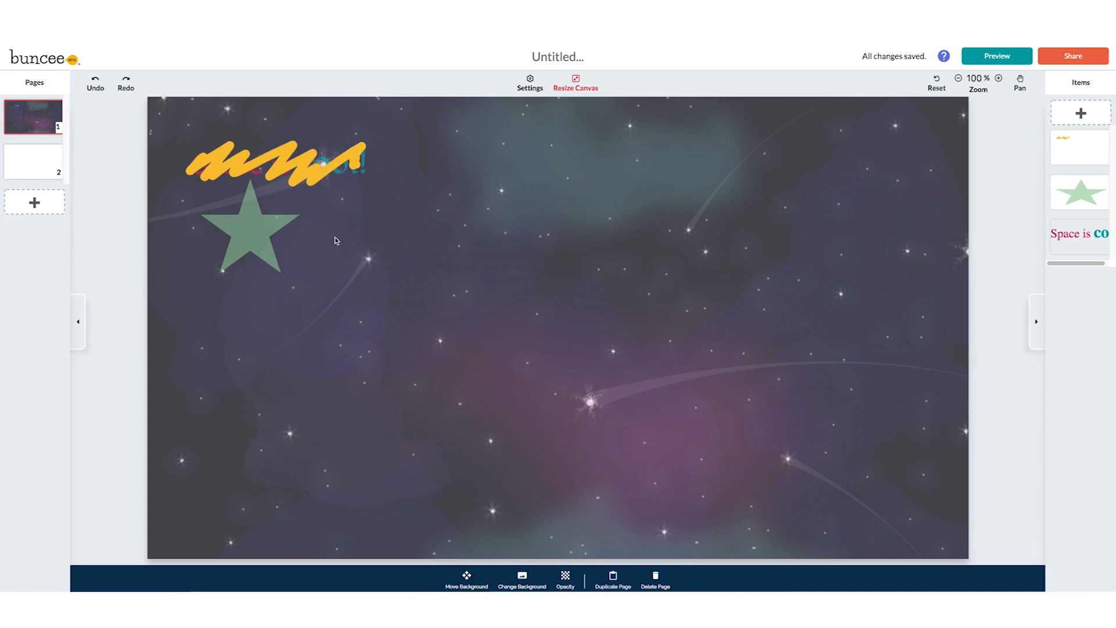
# - Set the opacity of the yellow-orange scribble drawing to 50%
pyautogui.click(323, 177)
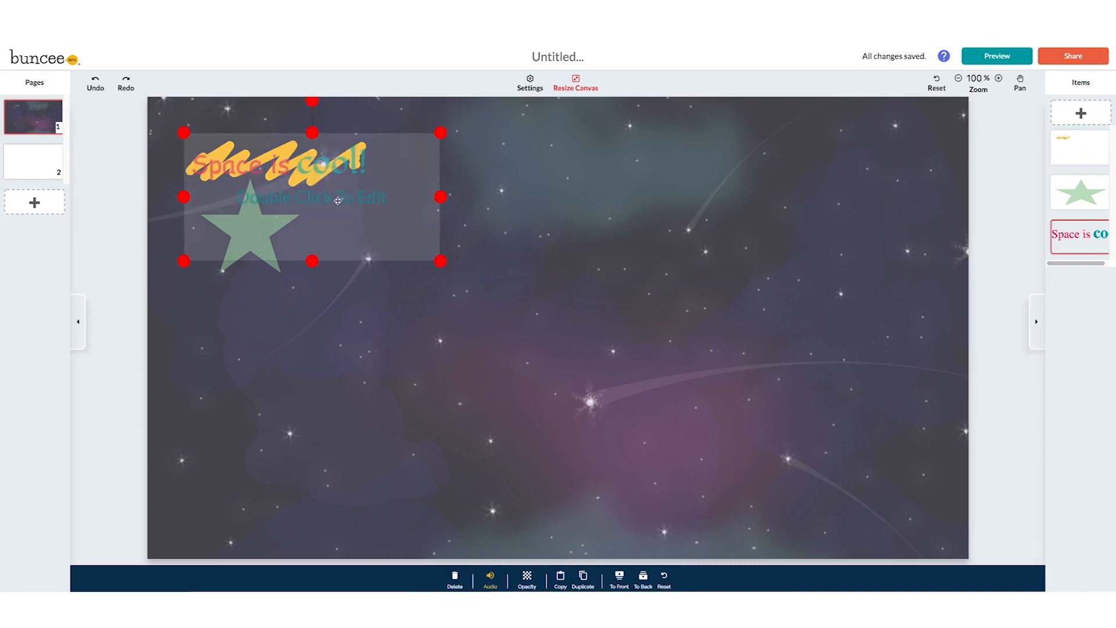
pyautogui.click(1077, 143)
pyautogui.click(605, 576)
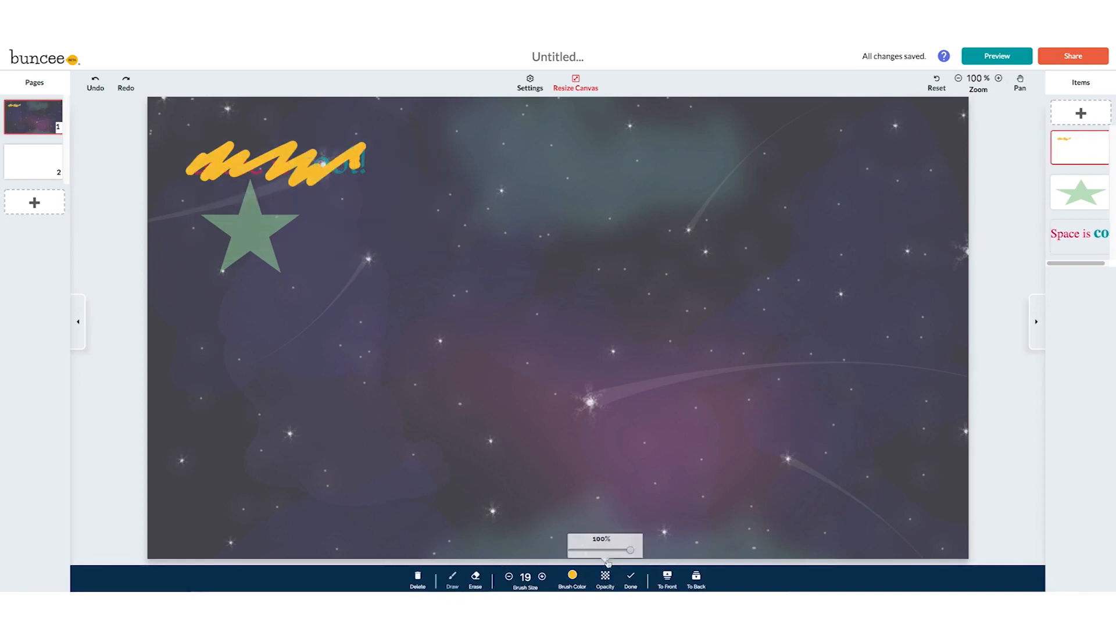
pyautogui.moveTo(630, 550); pyautogui.dragTo(601, 550)
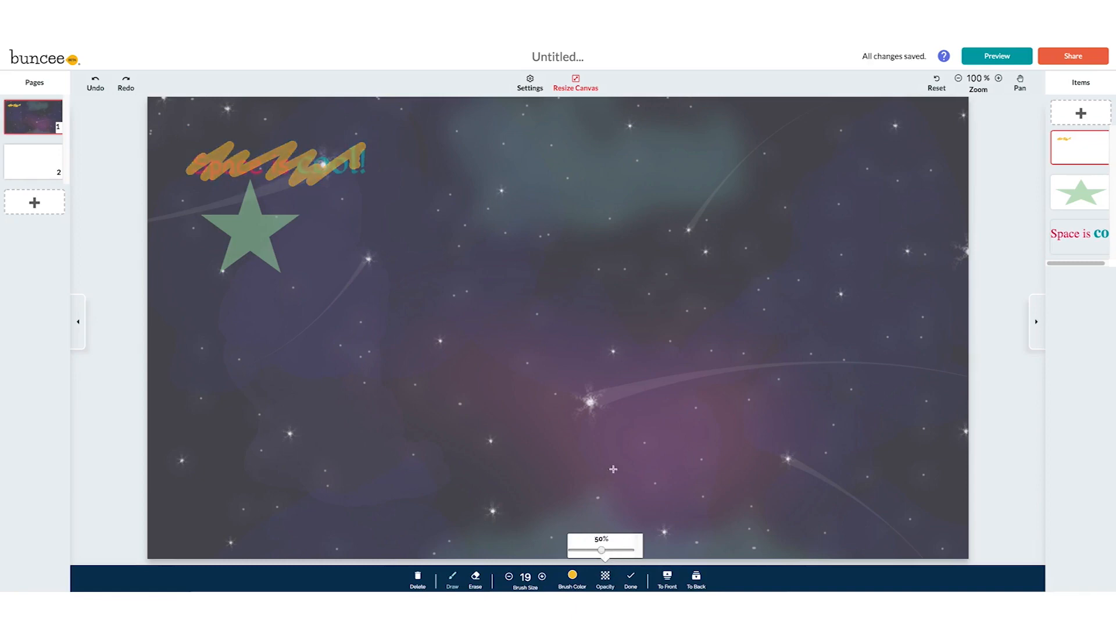
pyautogui.click(630, 585)
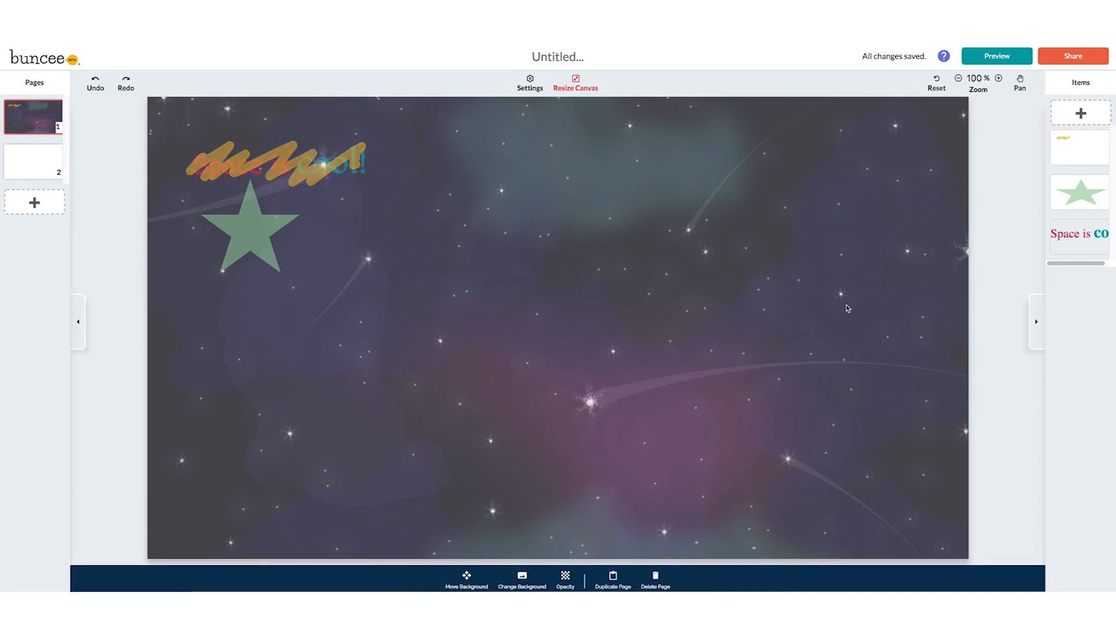
# - Browse the categories of the Buncee Animation library, including the people and Seasons animations
pyautogui.click(1081, 116)
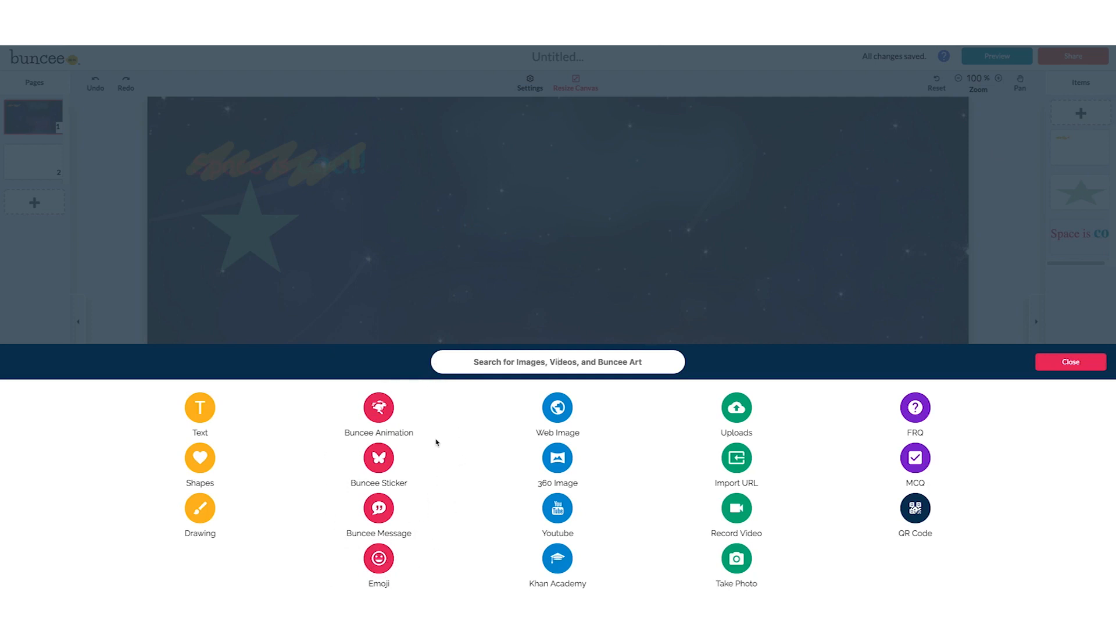
pyautogui.click(383, 408)
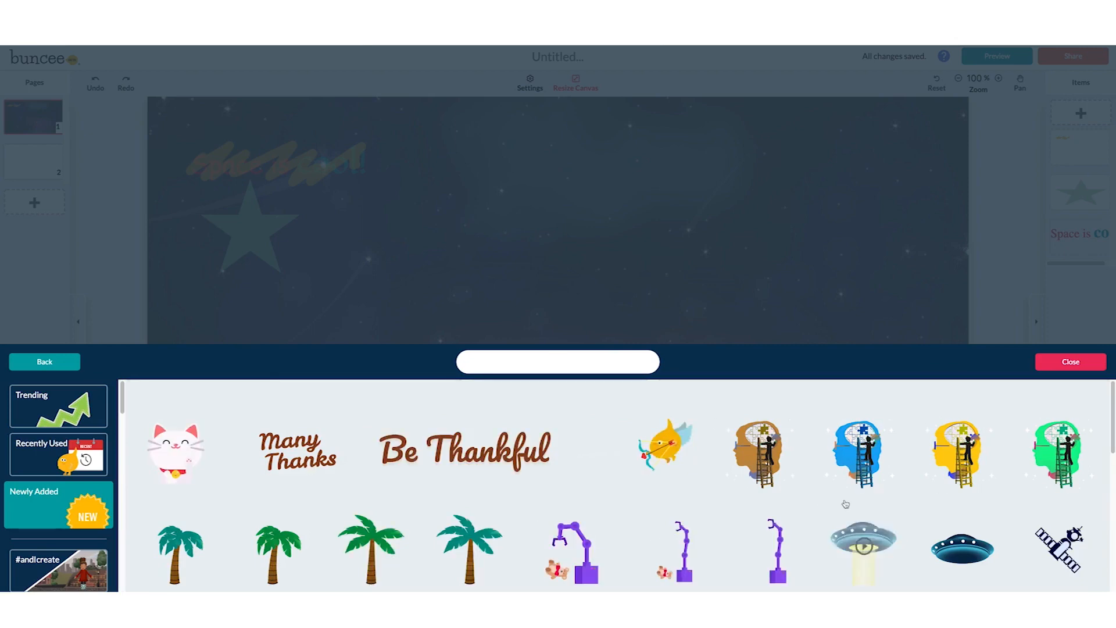
pyautogui.scroll(-10, 58, 512)
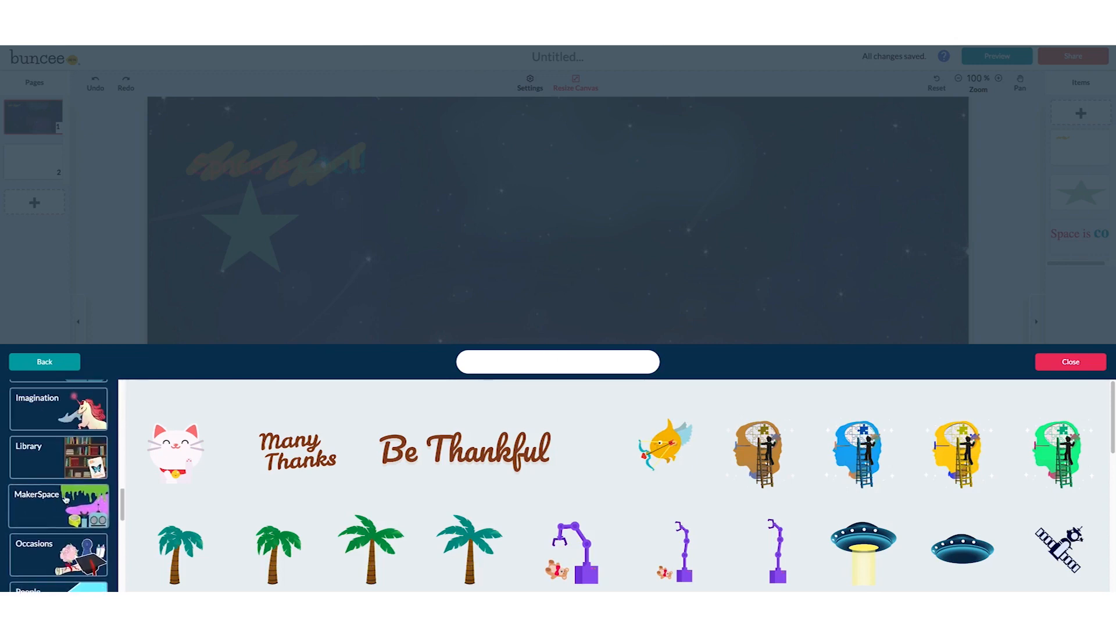
pyautogui.click(58, 457)
pyautogui.scroll(-2, 77, 515)
pyautogui.click(77, 515)
pyautogui.scroll(-4, 70, 529)
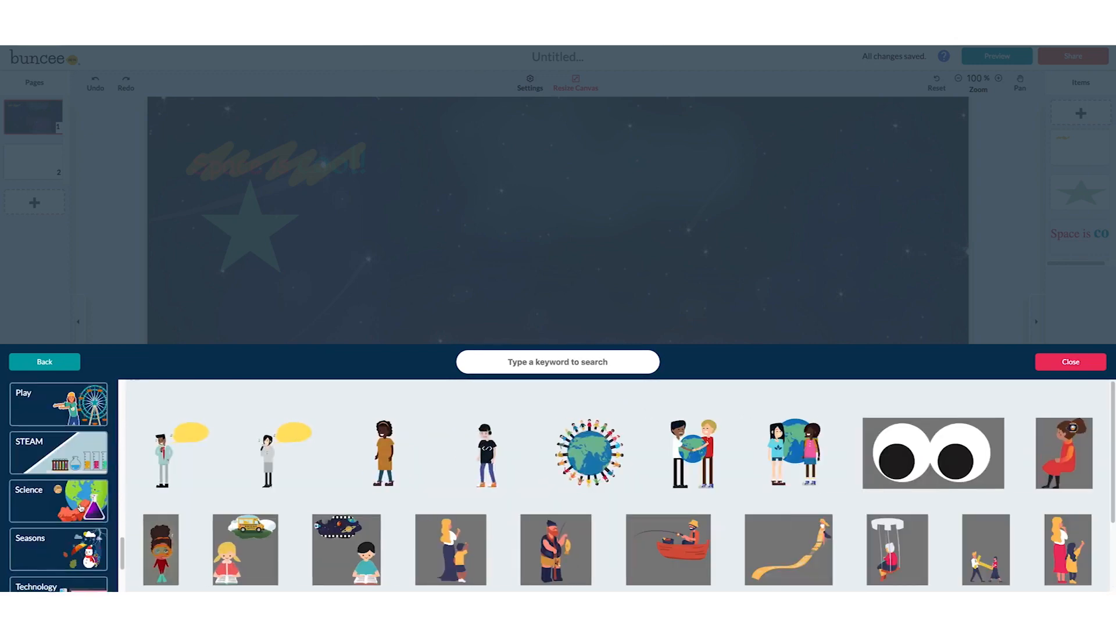
pyautogui.click(65, 548)
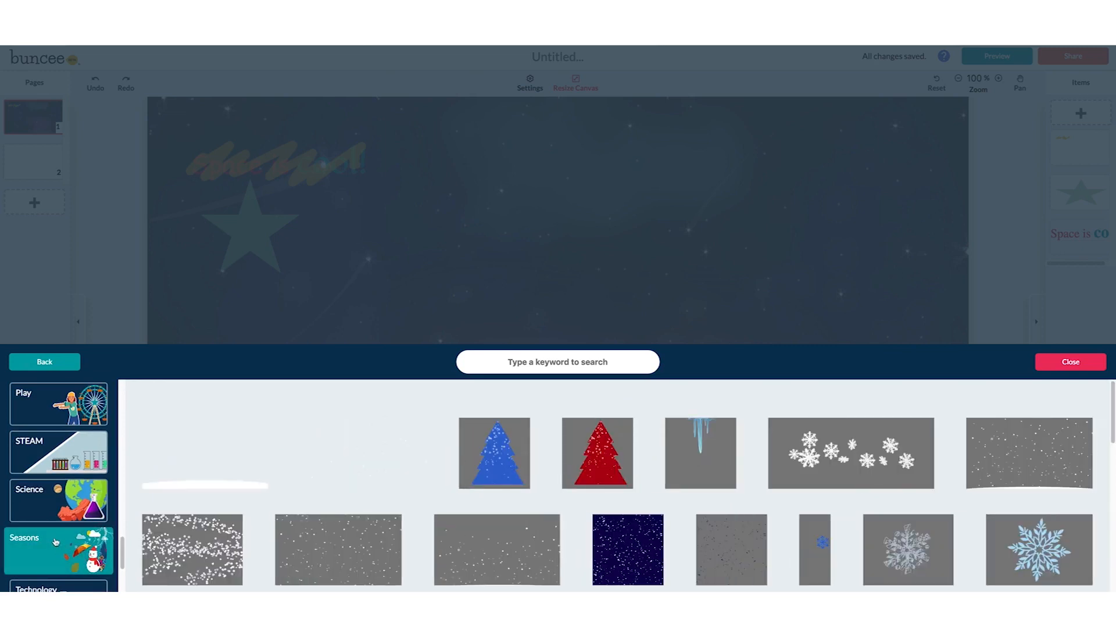
pyautogui.scroll(-3, 55, 542)
pyautogui.scroll(15, 54, 538)
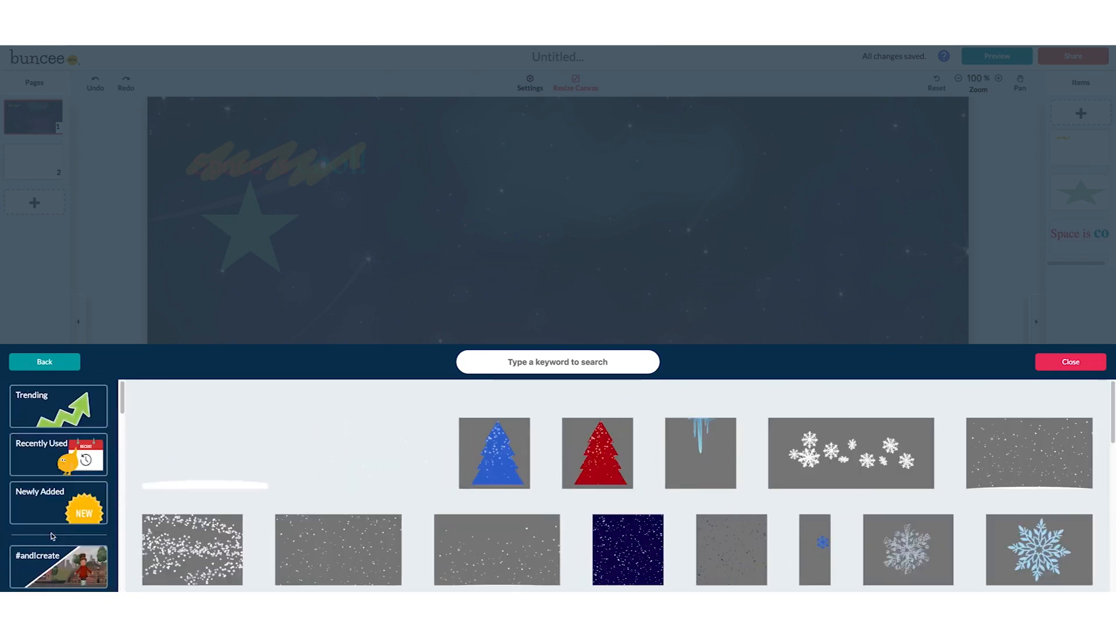
# - Search the animations for "planets", add the Earth and the grey moon, and place the Earth in the page's lower-left area
pyautogui.click(598, 364)
pyautogui.press('Return')
pyautogui.click(684, 494)
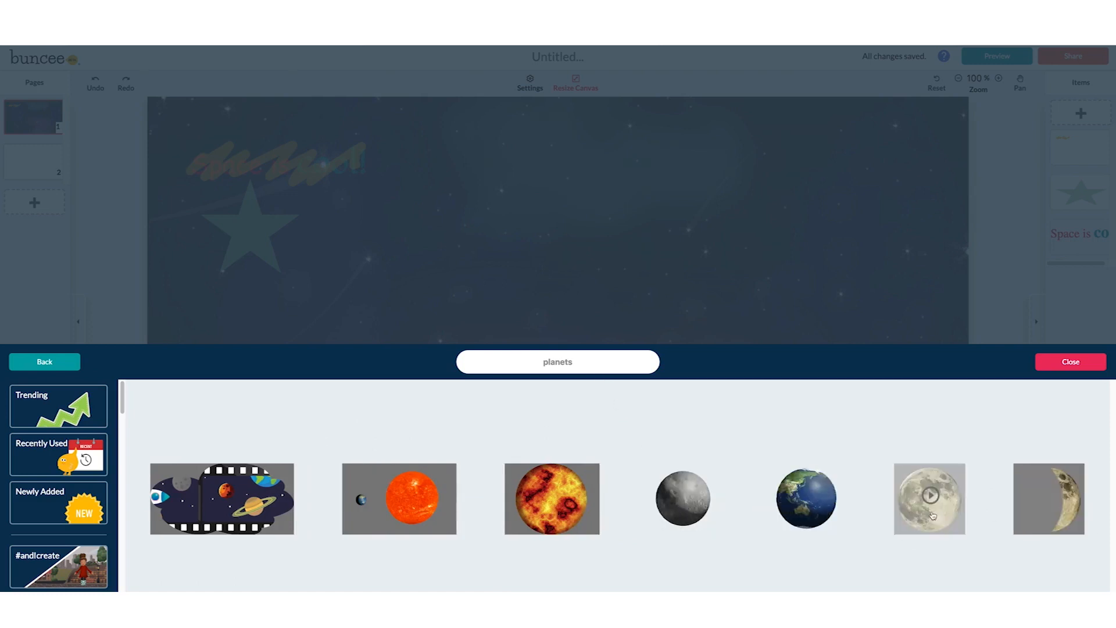
pyautogui.click(804, 525)
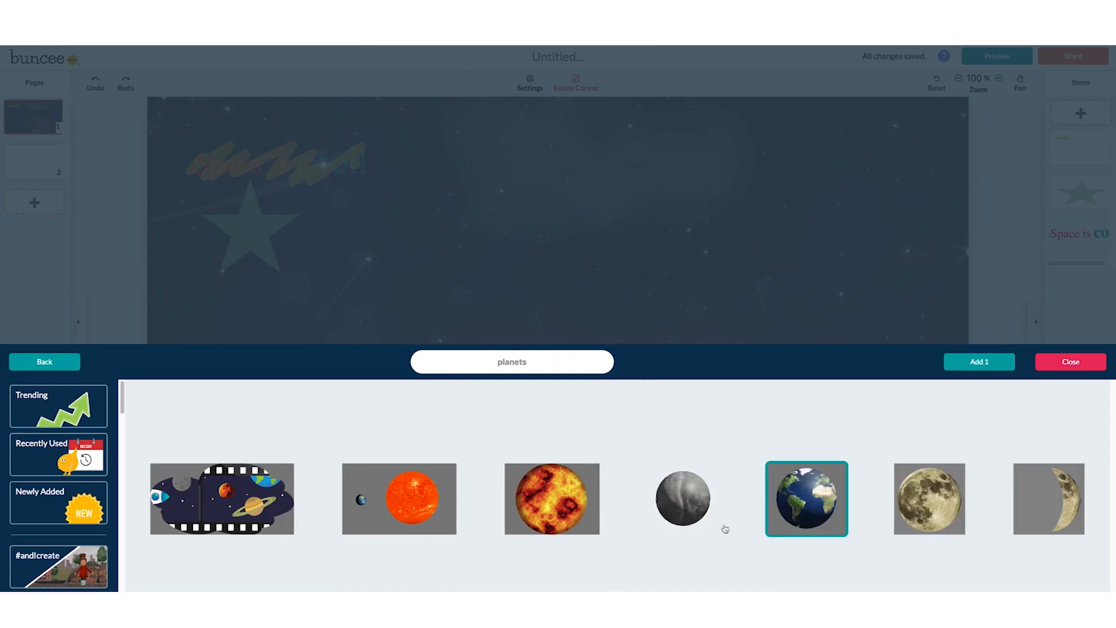
pyautogui.click(678, 531)
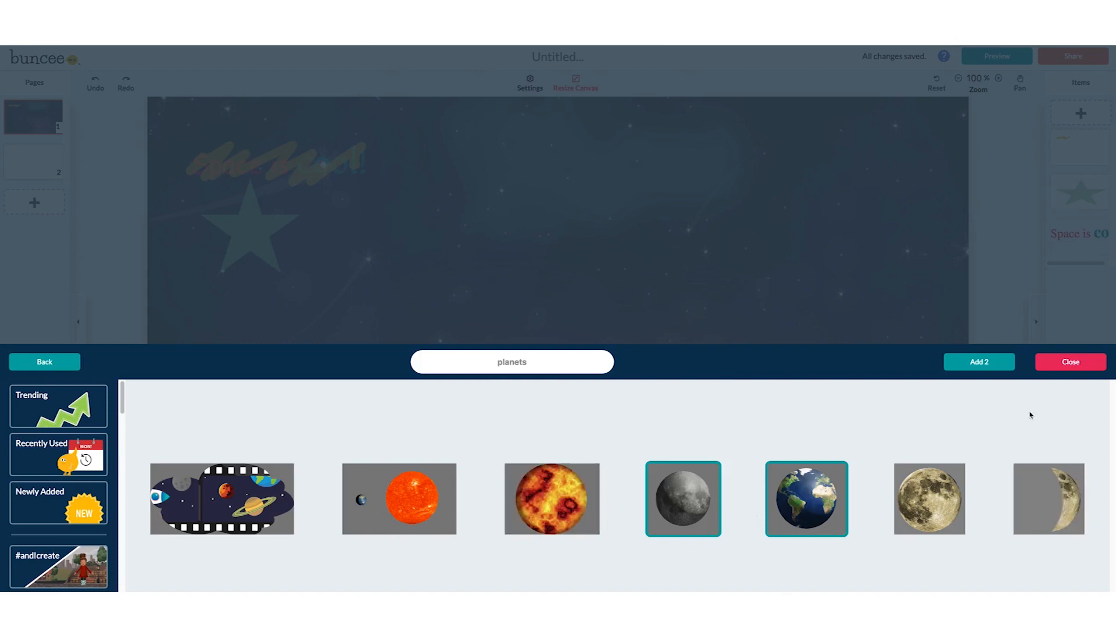
pyautogui.click(967, 365)
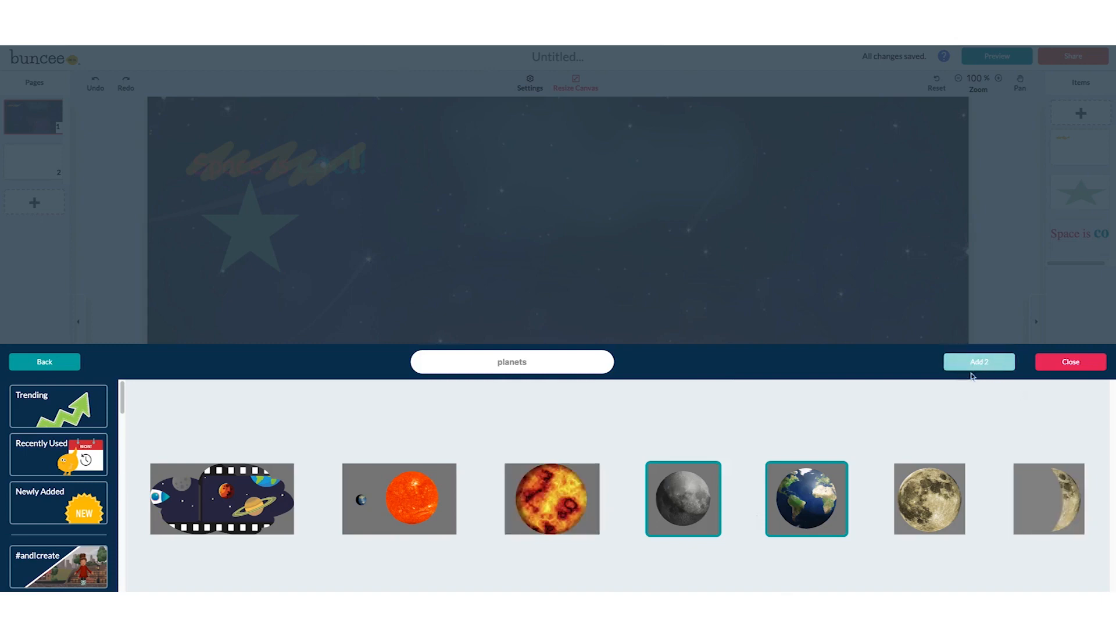
pyautogui.moveTo(773, 470); pyautogui.dragTo(373, 373)
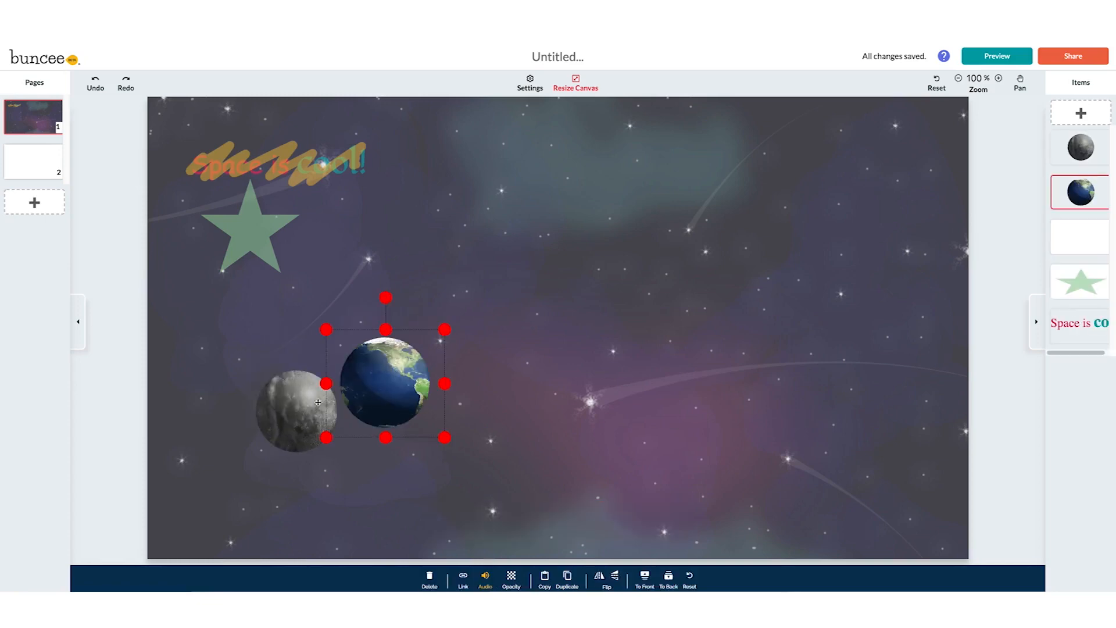
# - Move the grey moon slightly down and left, and shift the Earth up and left so the two are separated
pyautogui.moveTo(296, 409); pyautogui.dragTo(279, 415)
pyautogui.moveTo(379, 386); pyautogui.dragTo(368, 362)
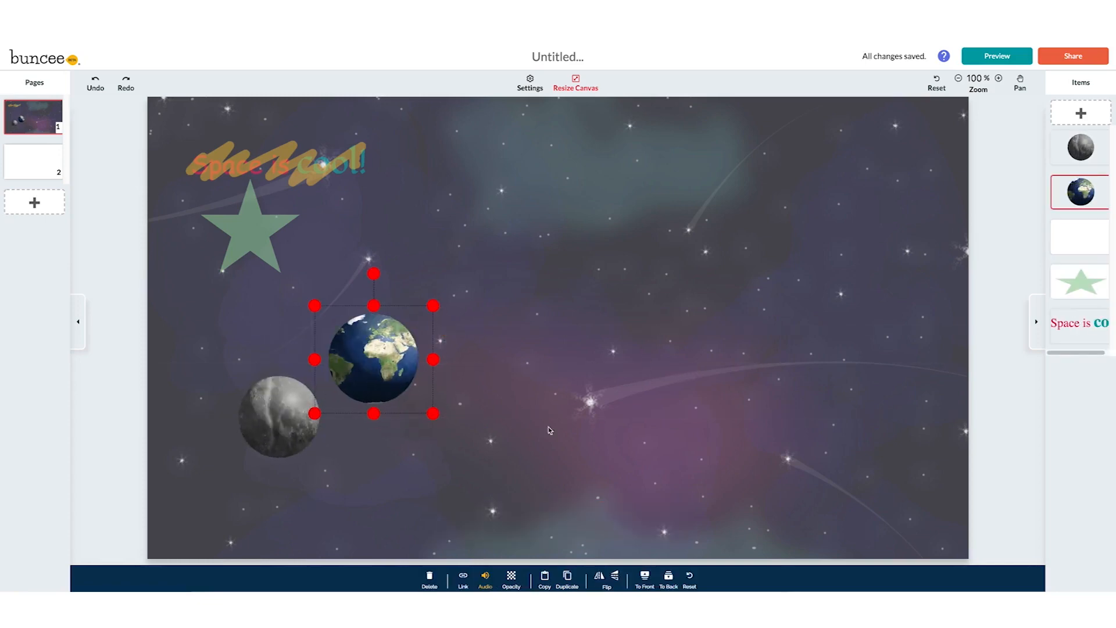
# - Search the Buncee Stickers for "planets", add the pink, ringed orange and green-blue planets, and place the green-blue one beside the ringed one
pyautogui.click(1080, 112)
pyautogui.click(377, 460)
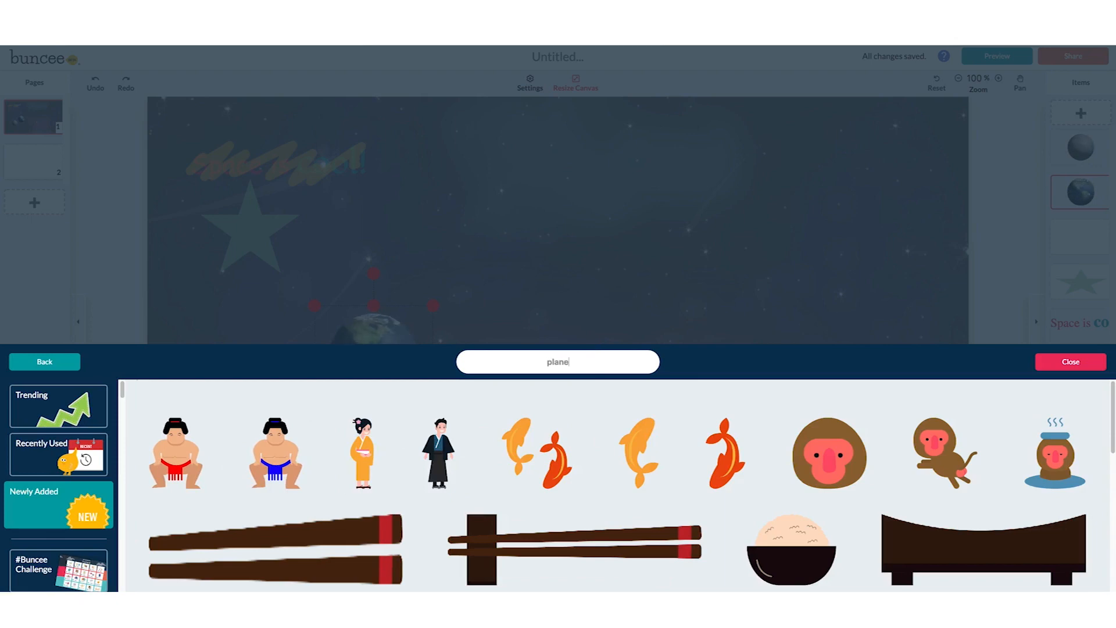
pyautogui.press('Return')
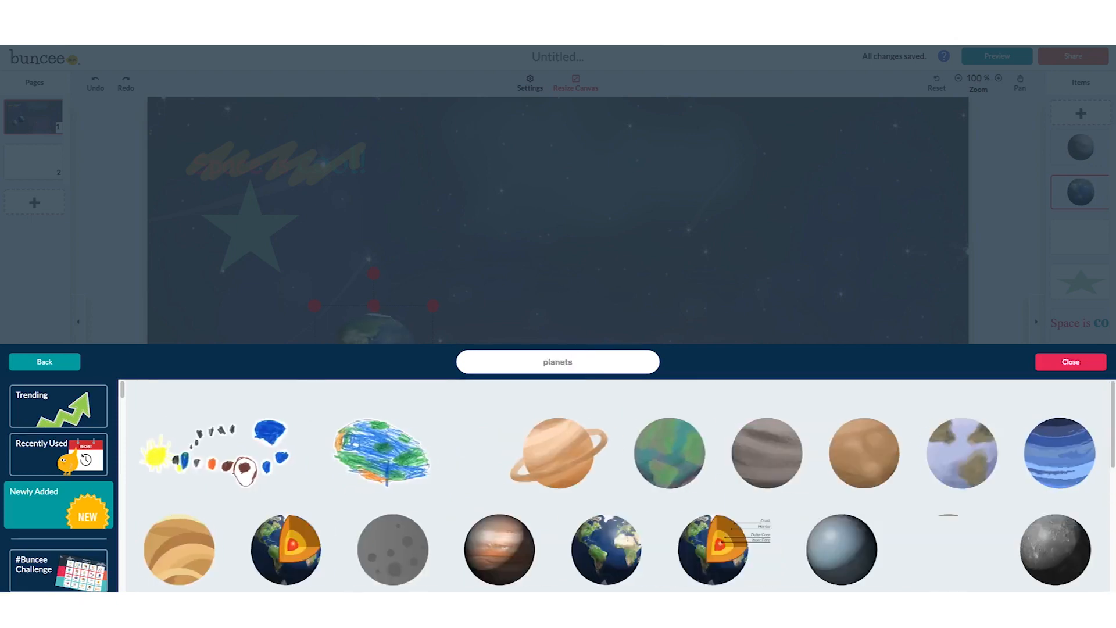
pyautogui.click(615, 472)
pyautogui.click(523, 475)
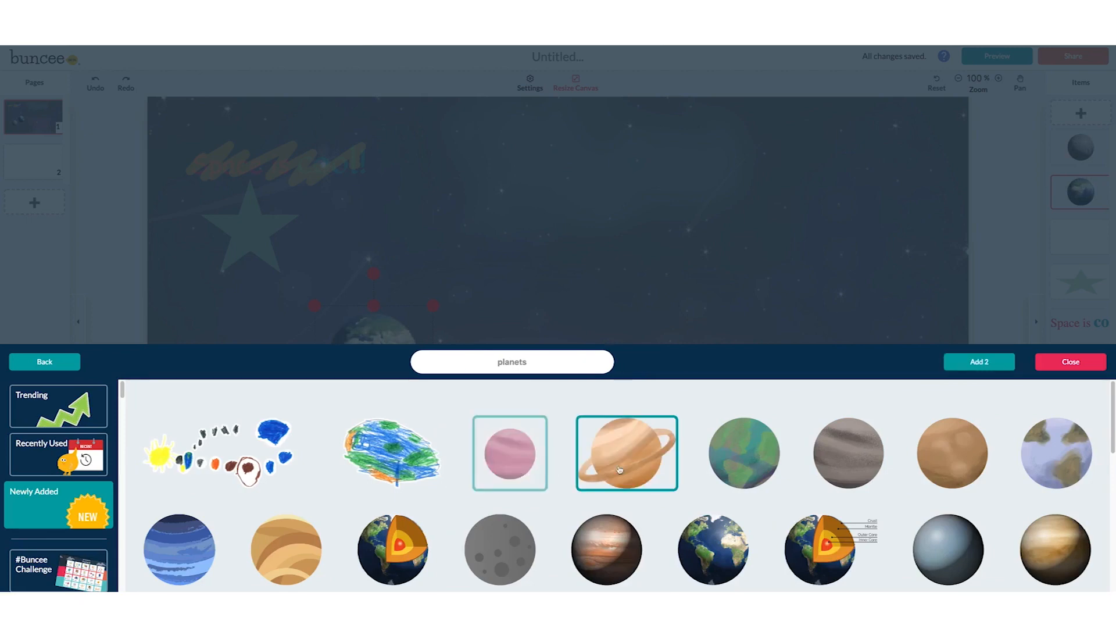
pyautogui.click(752, 453)
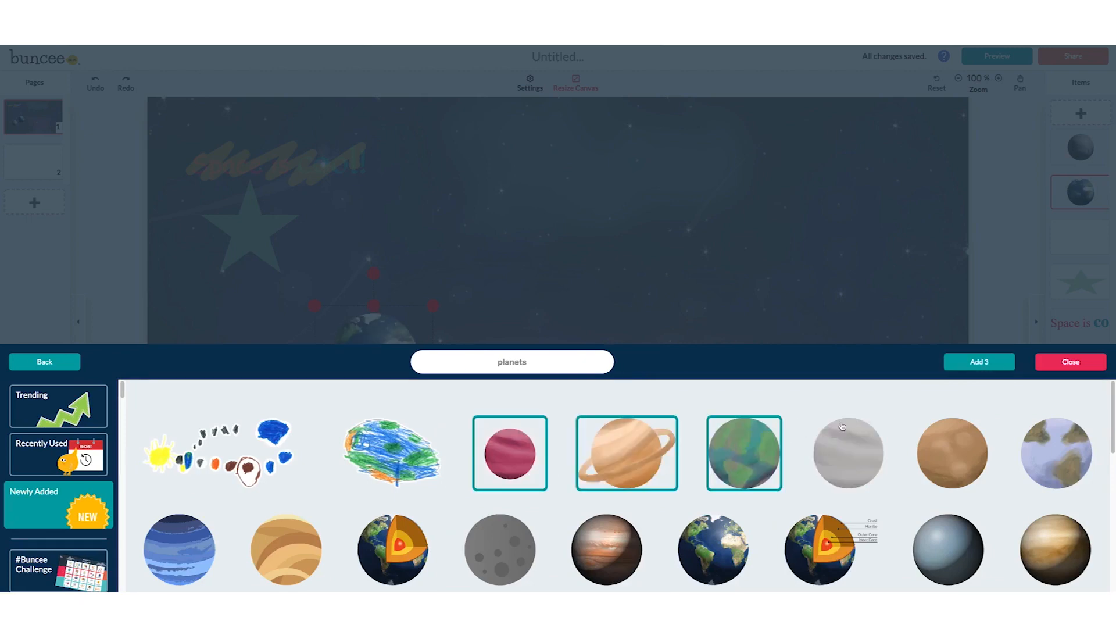
pyautogui.click(979, 361)
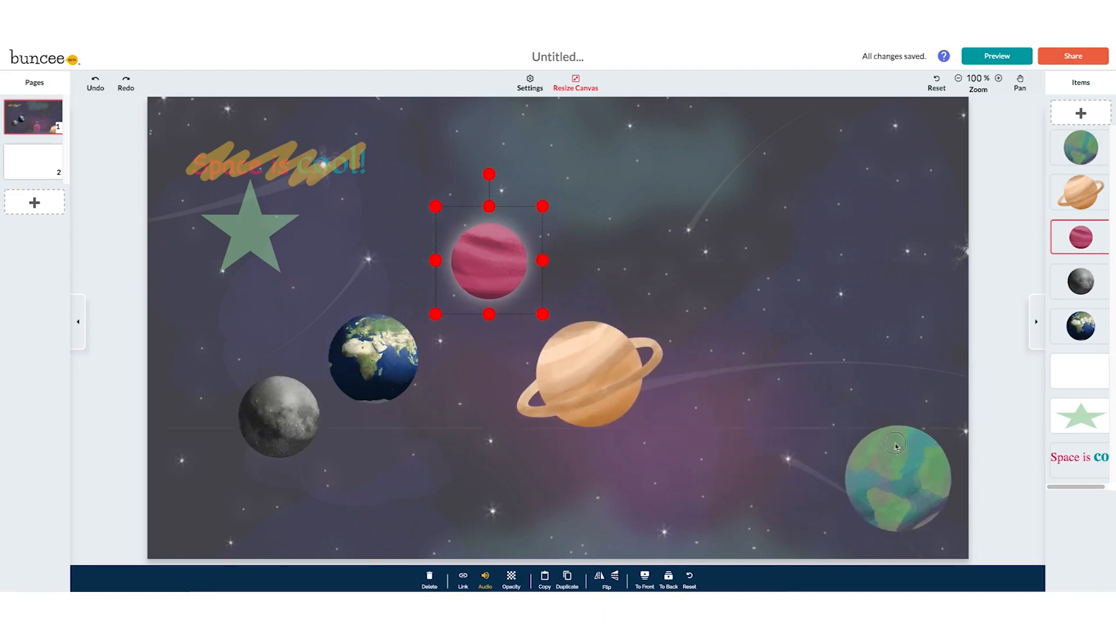
pyautogui.click(1003, 311)
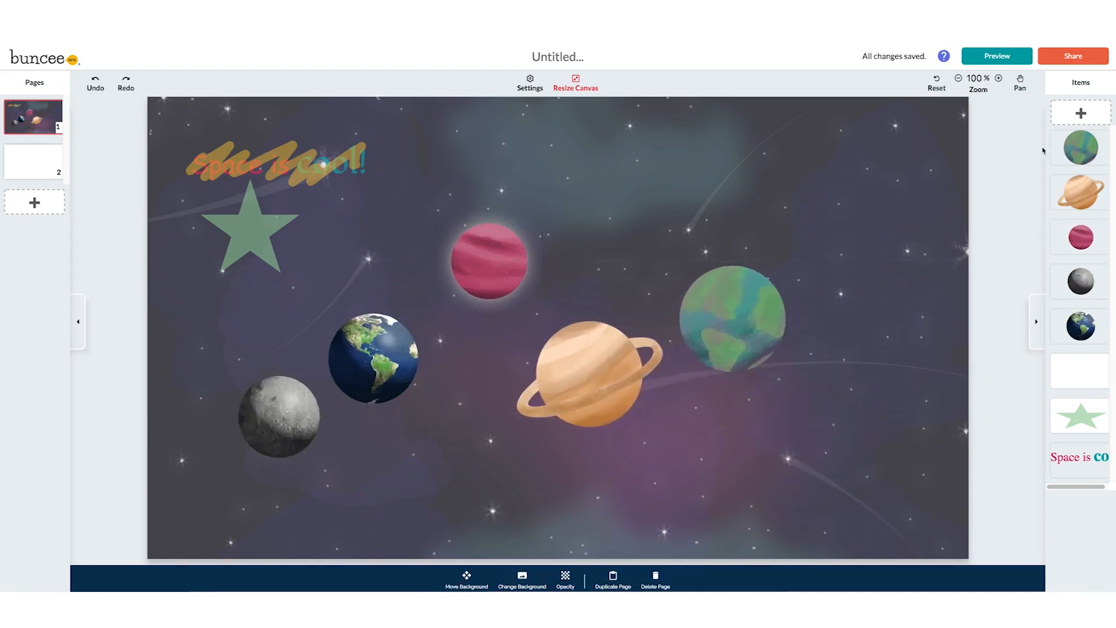
# - Browse the categories of the Emoji library, including the Dinodad collection
pyautogui.click(1073, 115)
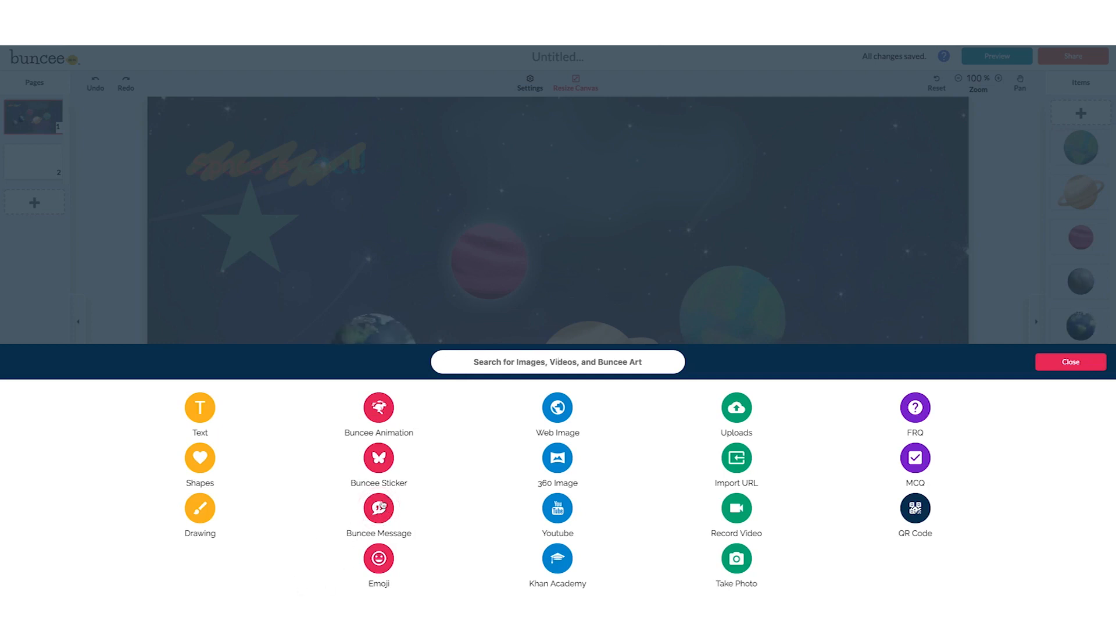
pyautogui.click(377, 560)
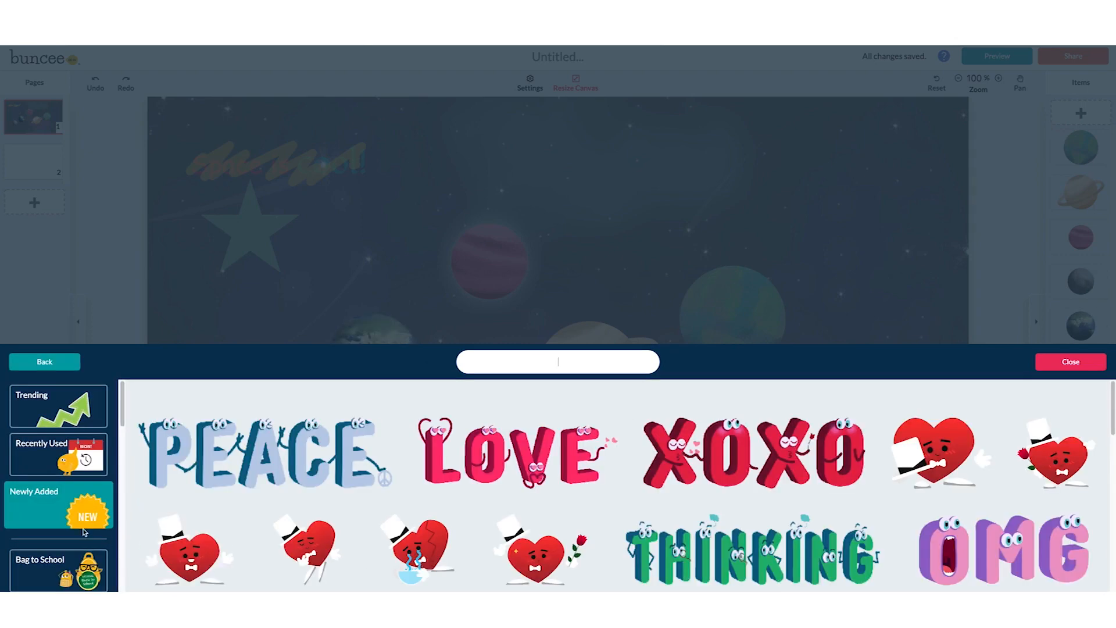
pyautogui.scroll(-3, 58, 488)
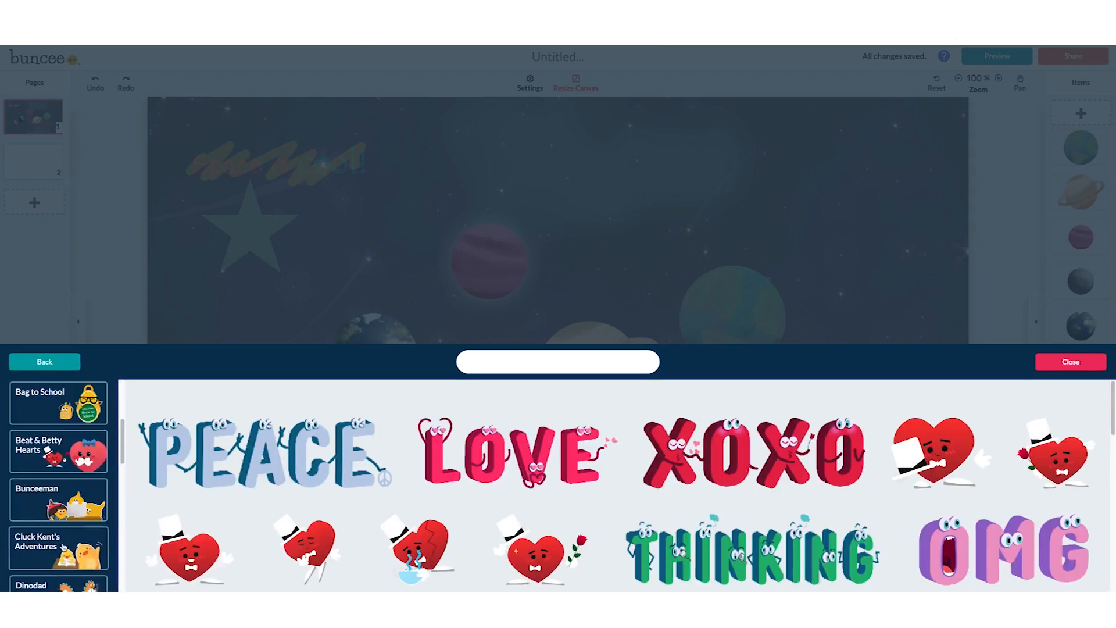
pyautogui.click(81, 529)
pyautogui.scroll(-2, 58, 494)
pyautogui.click(65, 542)
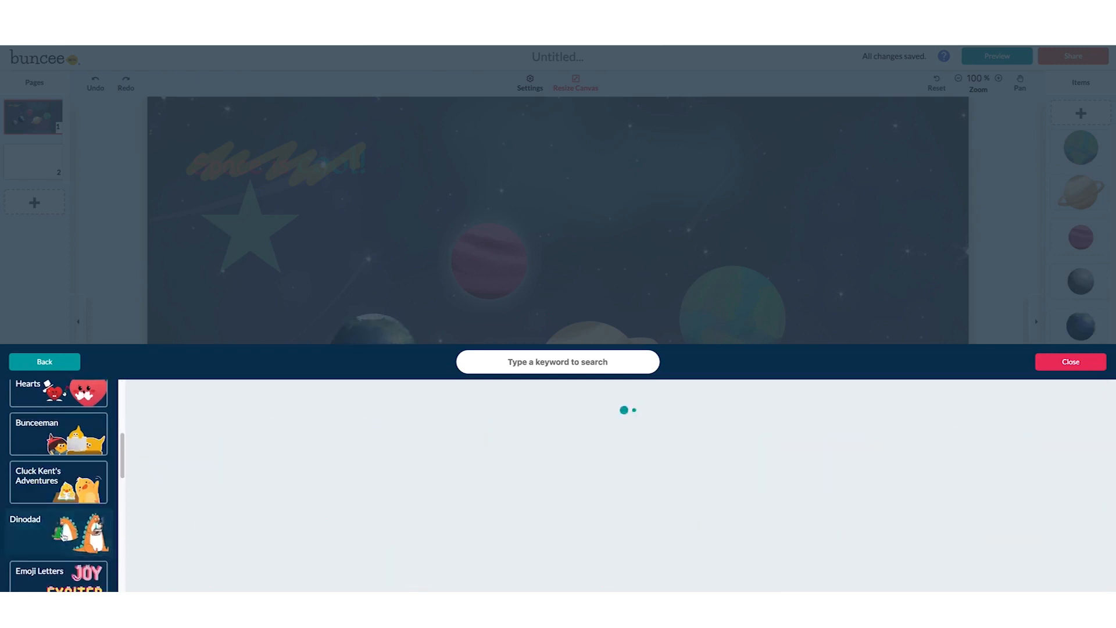
pyautogui.scroll(-3, 66, 542)
pyautogui.scroll(8, 68, 542)
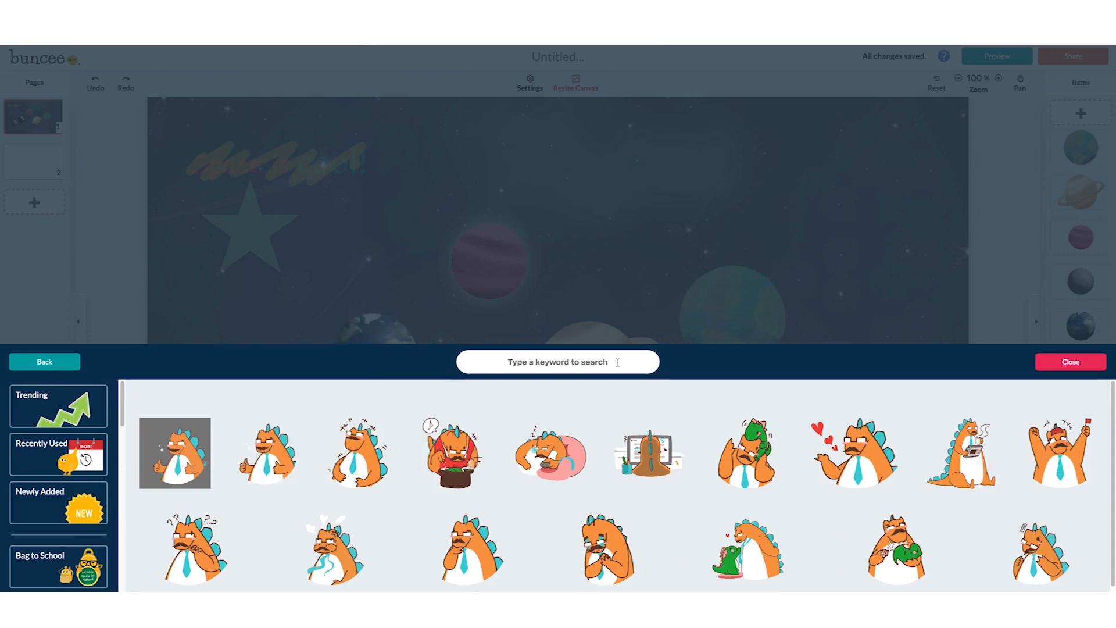
# - Search the emojis for "happy" and add the laughing yellow flame face and the tablet-headed character to the page
pyautogui.click(599, 362)
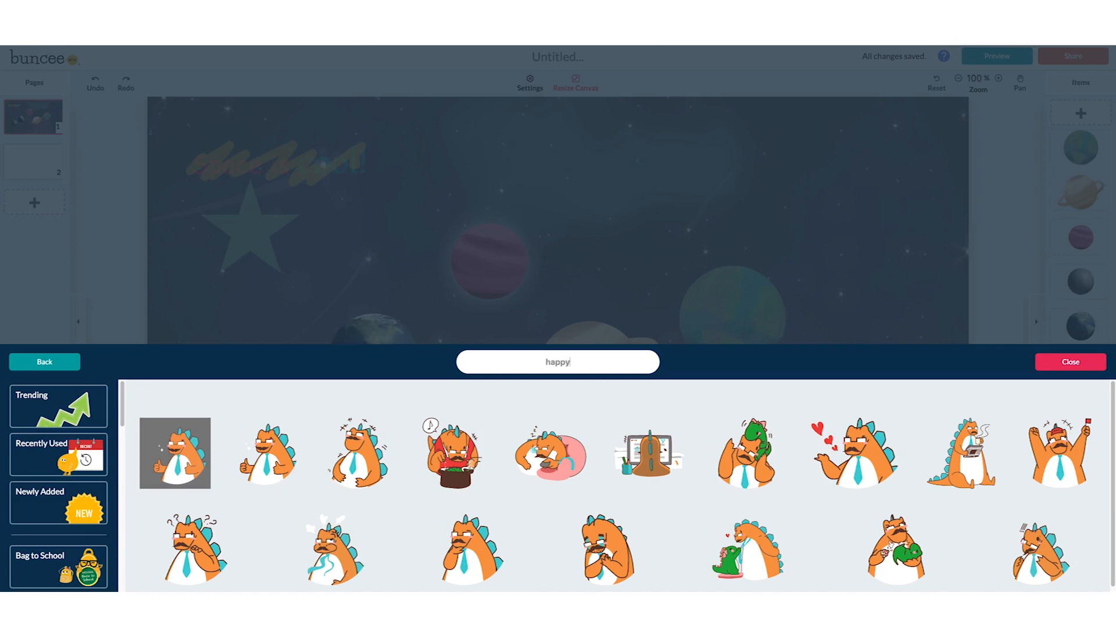
pyautogui.press('Return')
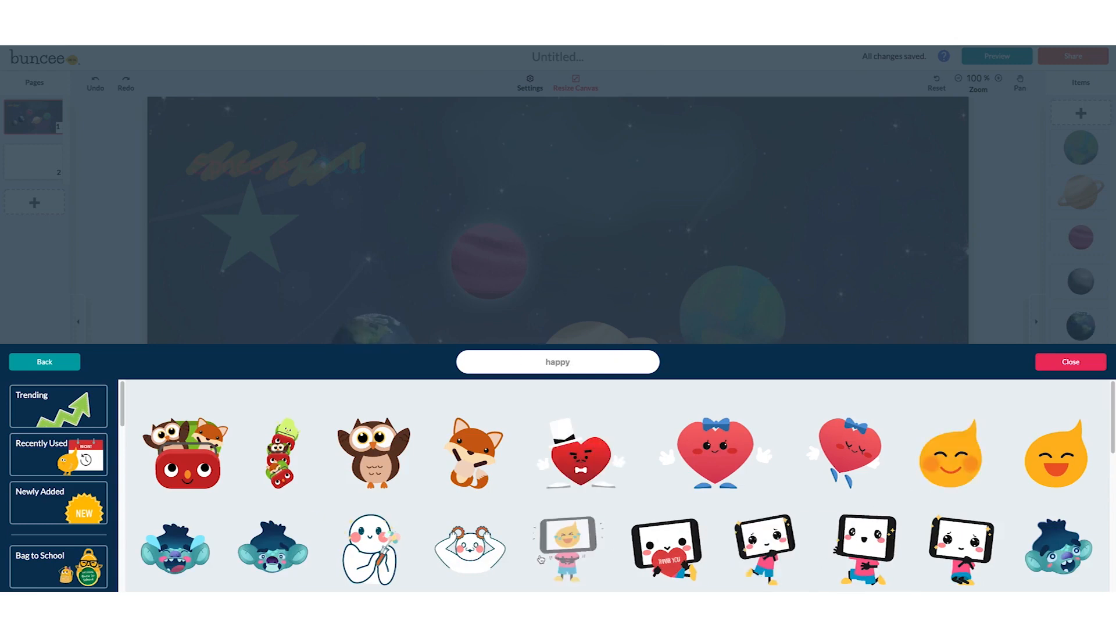
pyautogui.scroll(-4, 808, 476)
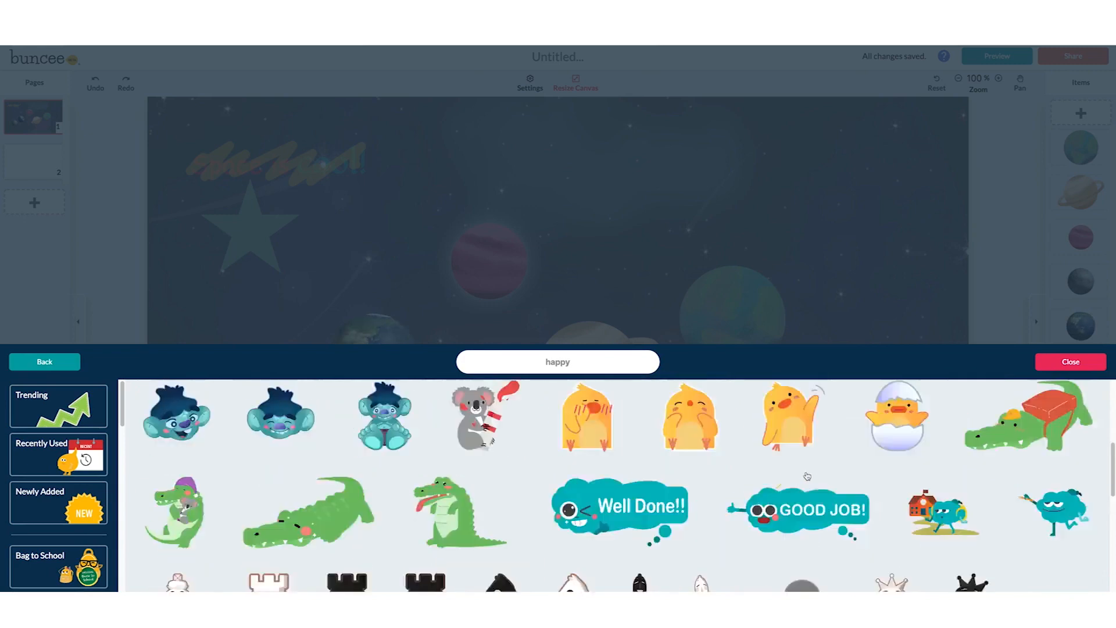
pyautogui.scroll(4, 808, 476)
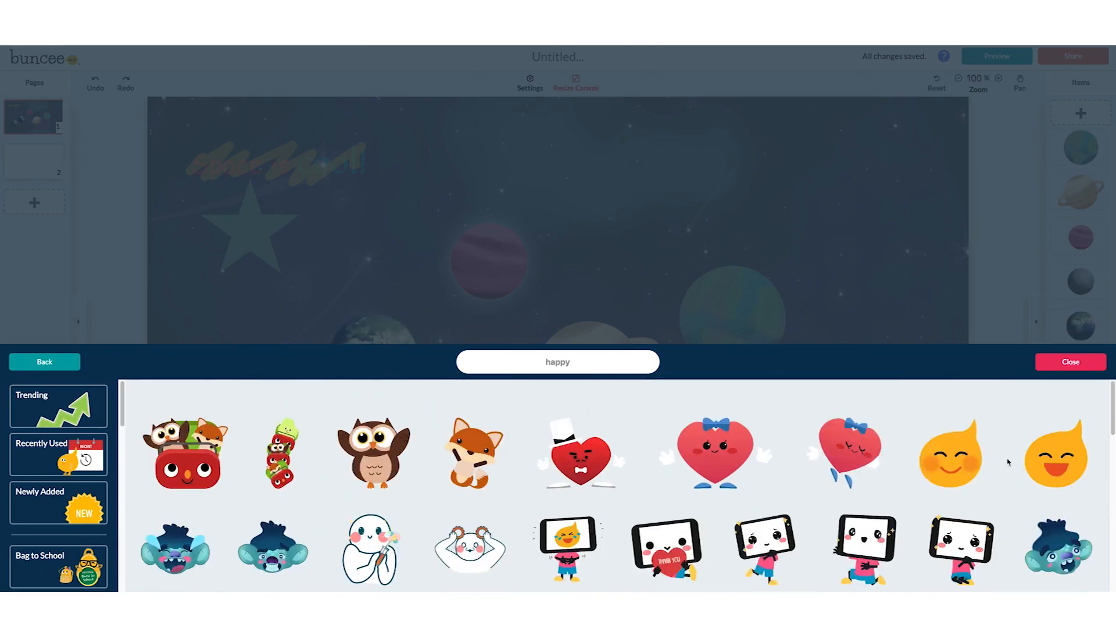
pyautogui.click(1036, 468)
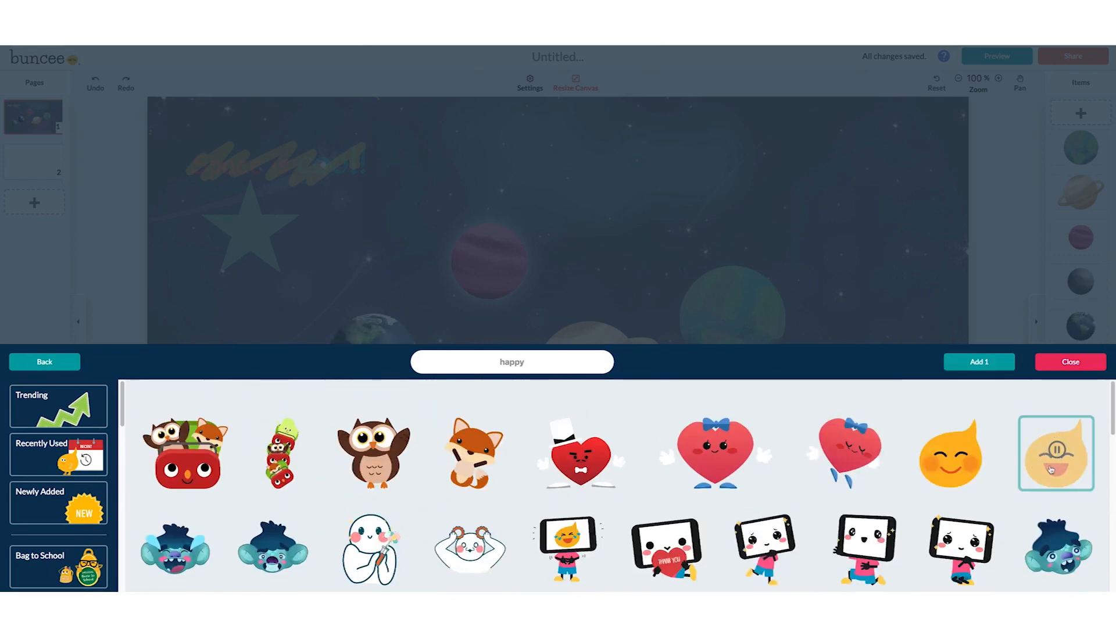
pyautogui.scroll(-1, 779, 487)
pyautogui.click(779, 487)
pyautogui.click(995, 366)
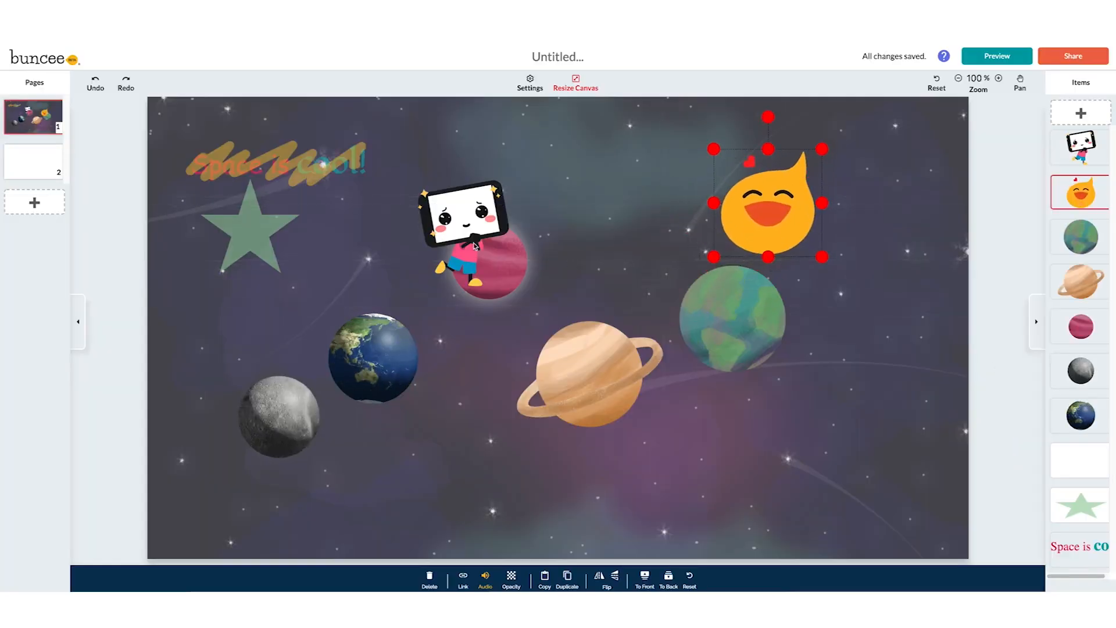
# - Spread the items out: tablet character below the Earth, ringed planet in the page's lower-right area, green-blue planet up toward the flame face
pyautogui.moveTo(483, 252); pyautogui.dragTo(436, 457)
pyautogui.click(720, 413)
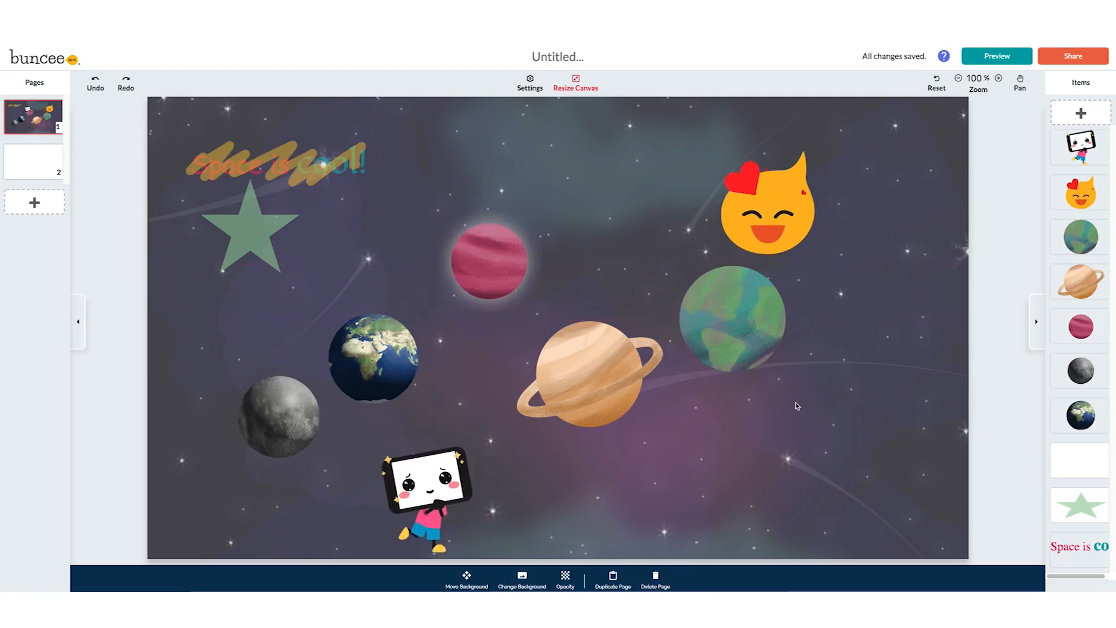
pyautogui.moveTo(628, 349); pyautogui.dragTo(807, 417)
pyautogui.click(479, 431)
pyautogui.moveTo(733, 318); pyautogui.dragTo(668, 282)
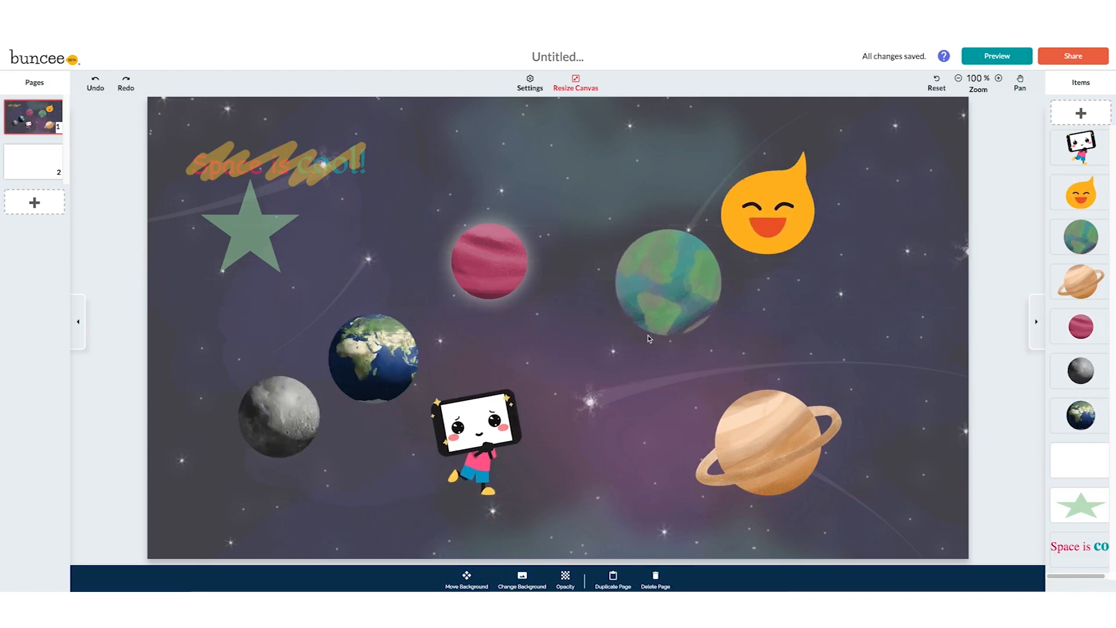
# - Duplicate the tablet character on page 1, and paste a copy of it onto page 2, right of the centre
pyautogui.click(476, 430)
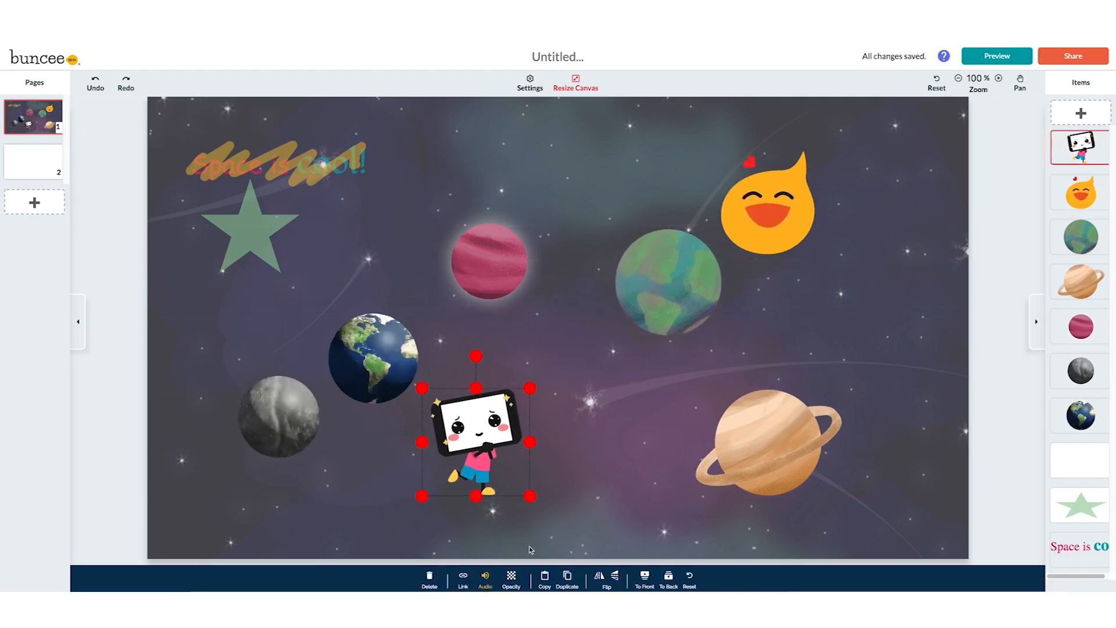
pyautogui.click(567, 577)
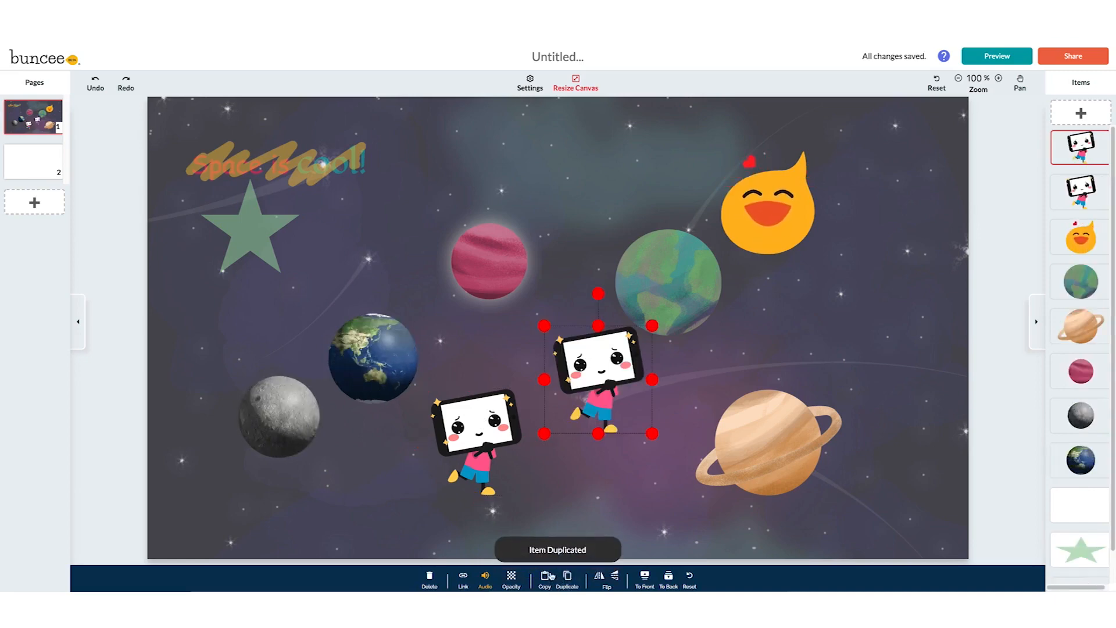
pyautogui.click(549, 577)
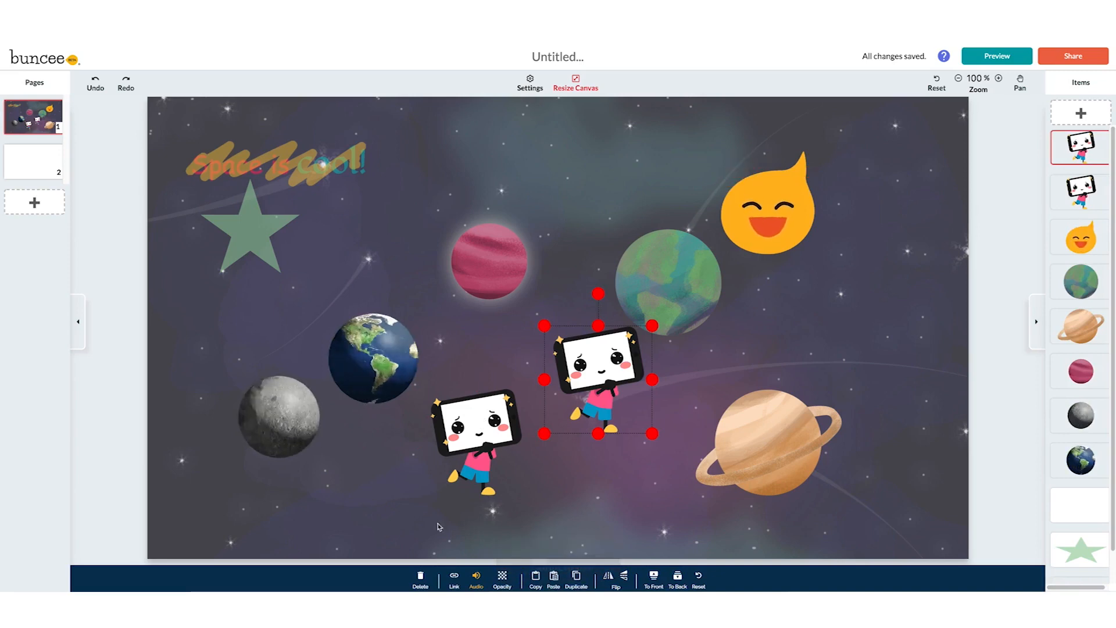
pyautogui.click(44, 154)
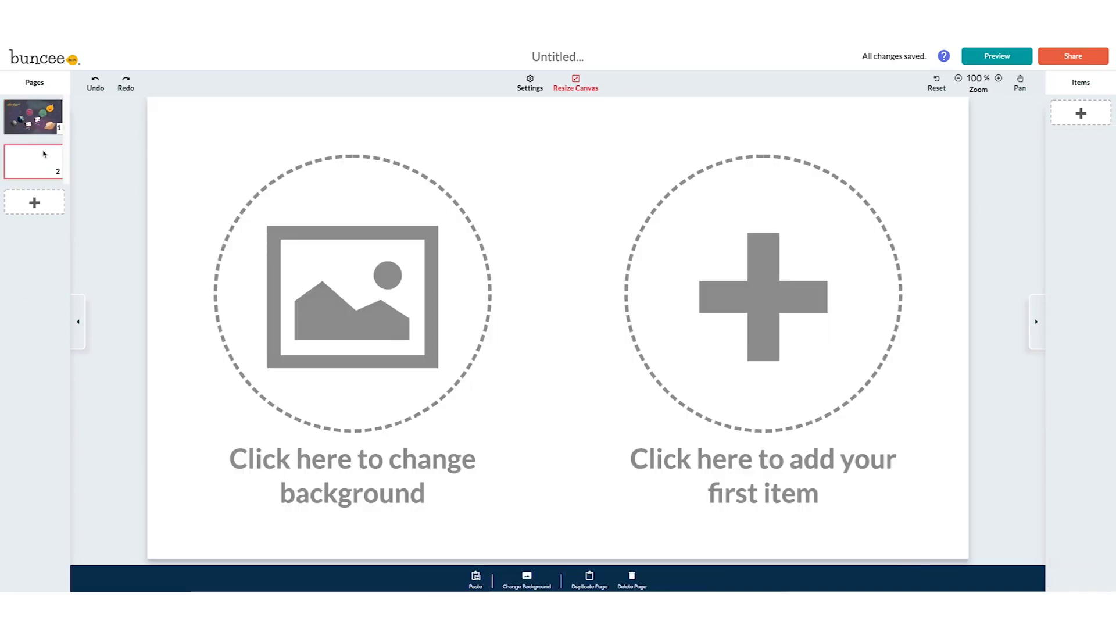
pyautogui.click(477, 578)
pyautogui.moveTo(562, 315); pyautogui.dragTo(675, 318)
pyautogui.click(475, 363)
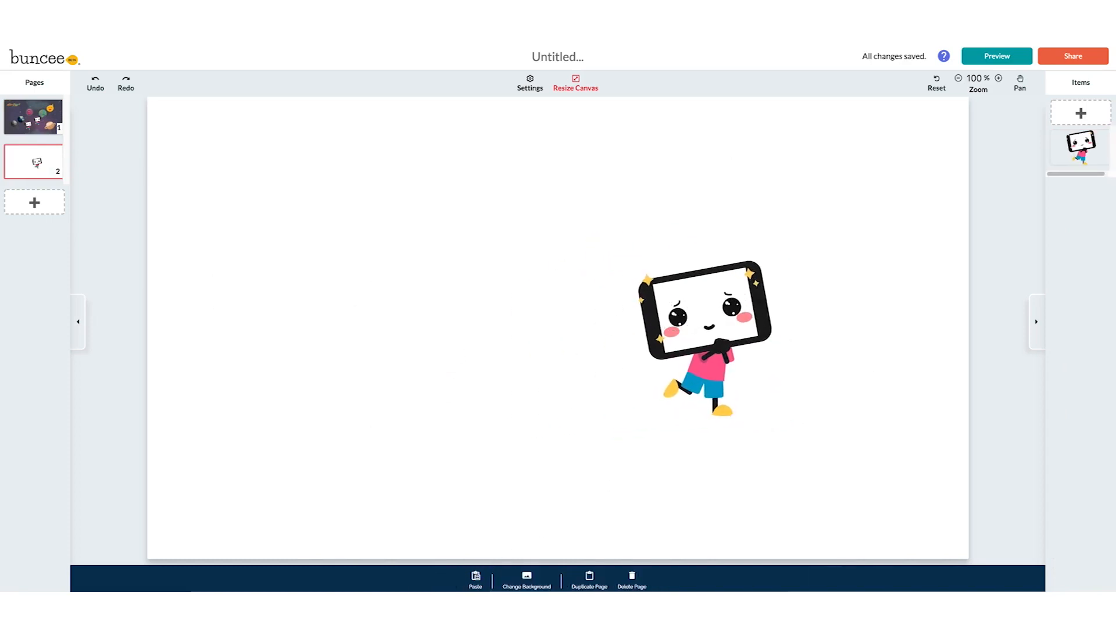
# - Delete the original tablet character near the Earth on page 1 and move its duplicate left, below the pink planet
pyautogui.click(29, 123)
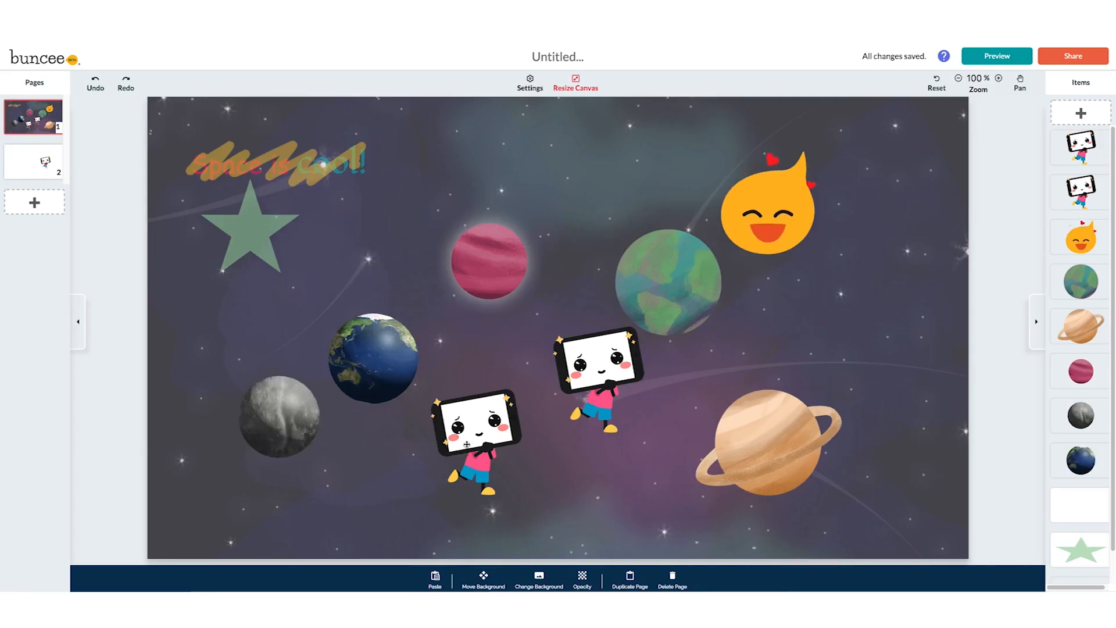
pyautogui.click(477, 483)
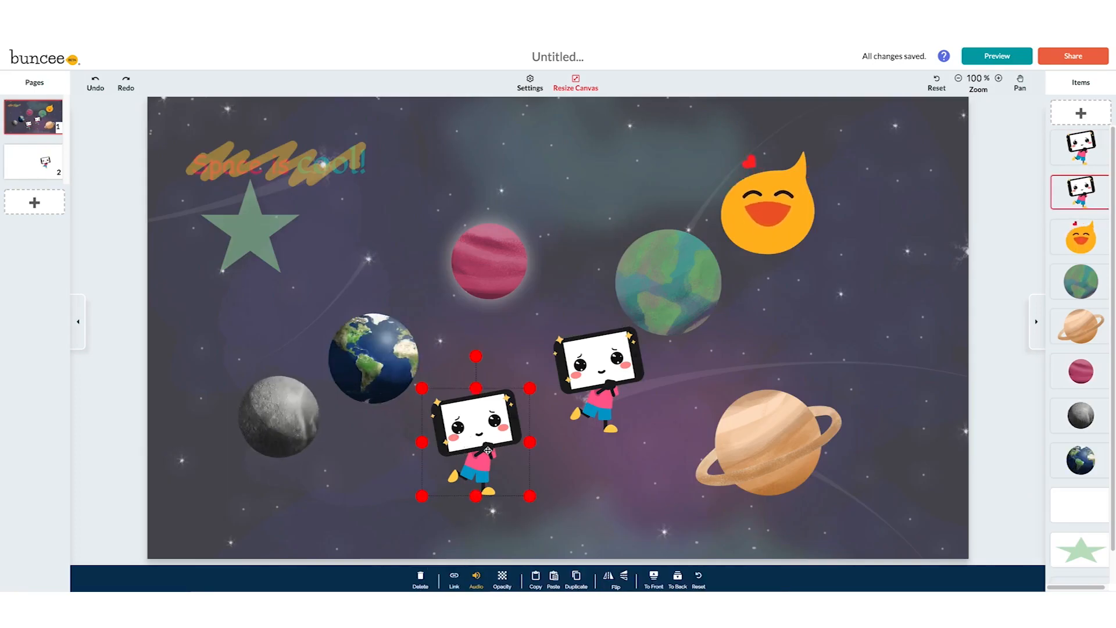
pyautogui.click(419, 577)
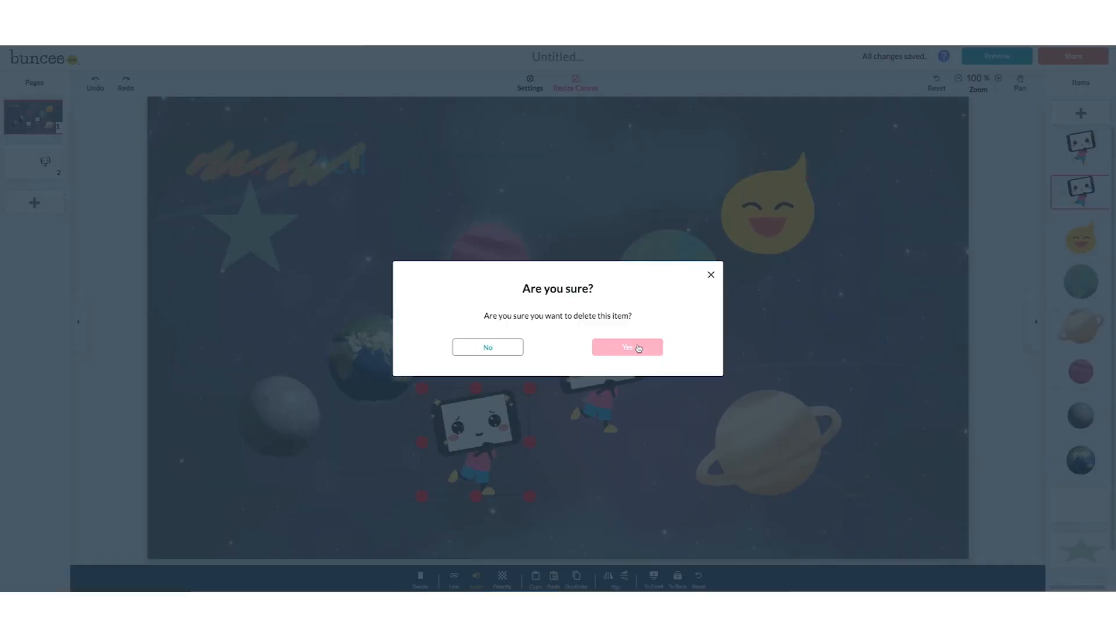
pyautogui.click(638, 347)
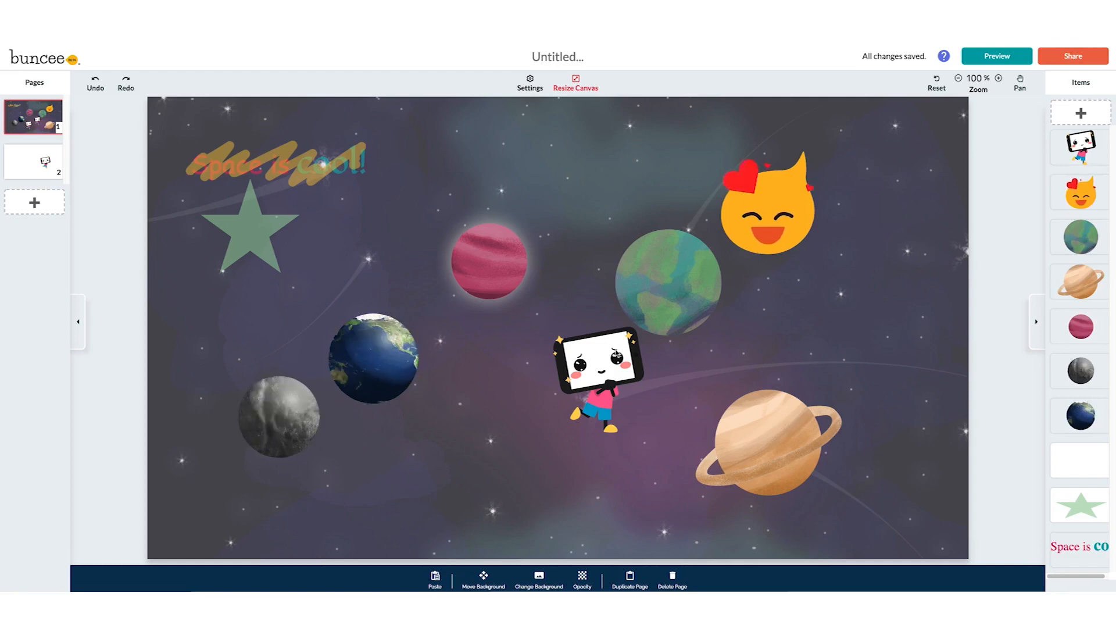
pyautogui.moveTo(616, 357); pyautogui.dragTo(535, 382)
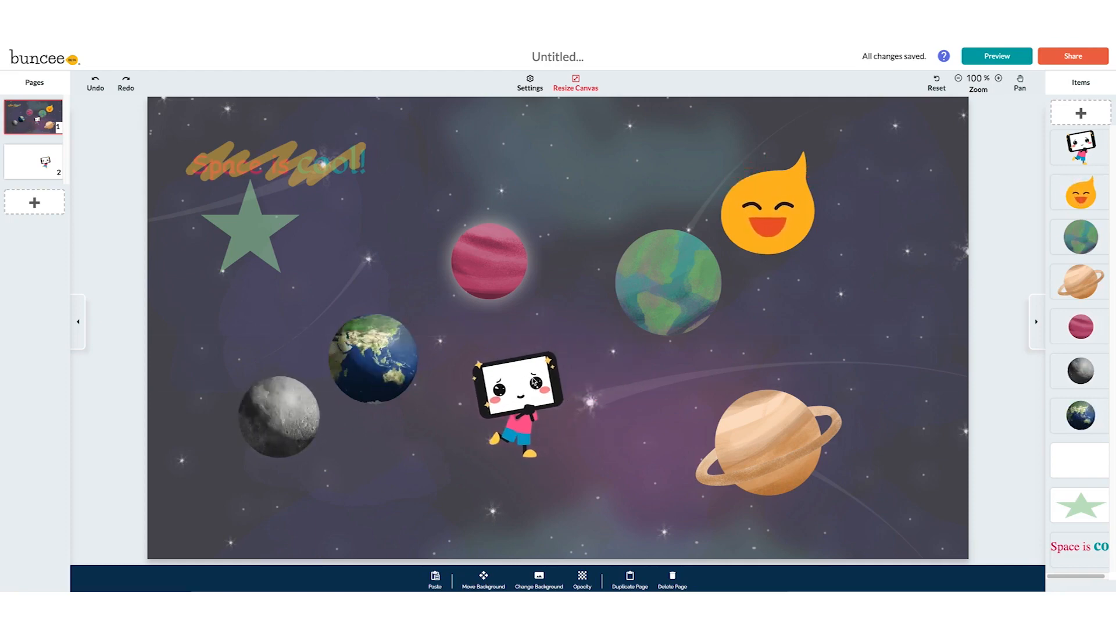
# - Rotate the tablet character clockwise and scale it down a little
pyautogui.click(532, 379)
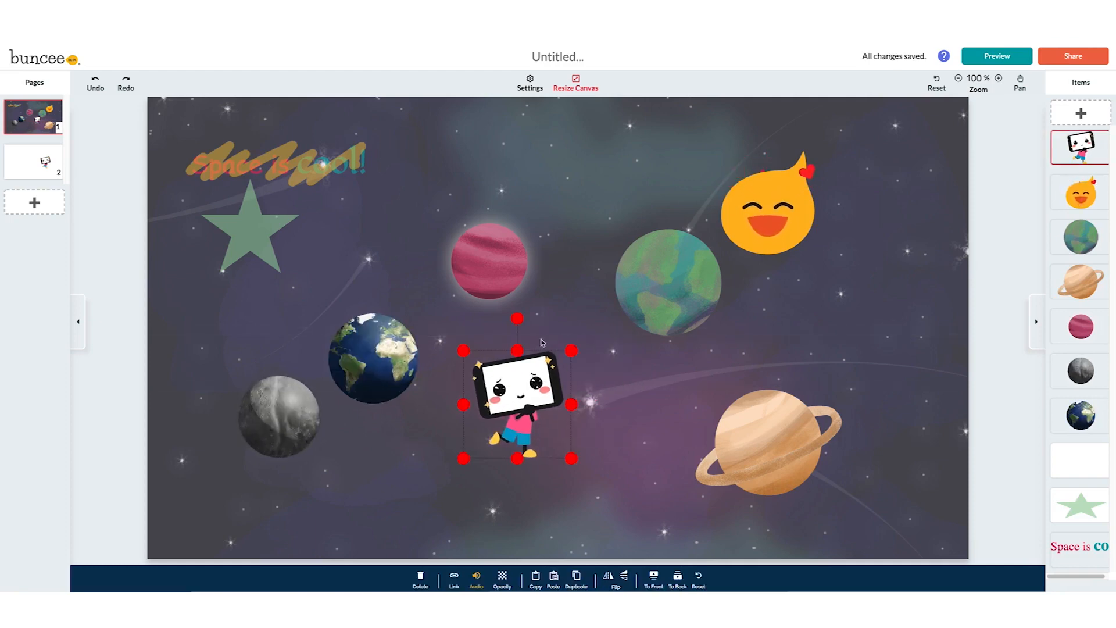
pyautogui.moveTo(519, 318); pyautogui.dragTo(583, 362)
pyautogui.moveTo(523, 328)
pyautogui.mouseDown()
pyautogui.moveTo(546, 242)
pyautogui.moveTo(517, 360)
pyautogui.moveTo(532, 336)
pyautogui.mouseUp()
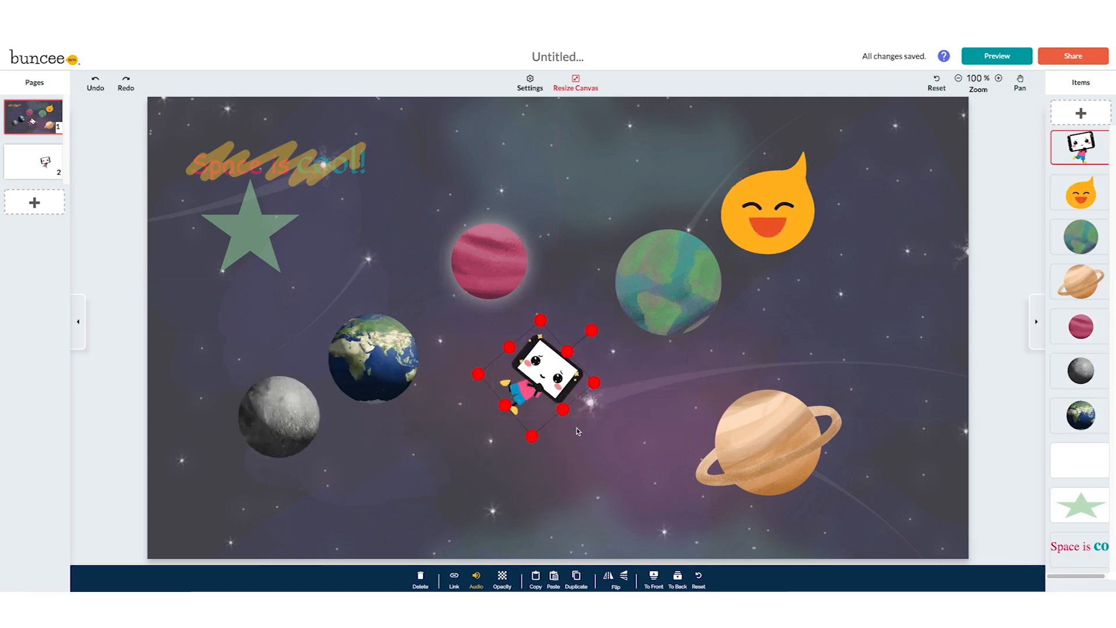
# - Flip the tablet character horizontally, try the vertical flip, and rotate the character back to a slight clockwise tilt
pyautogui.click(611, 578)
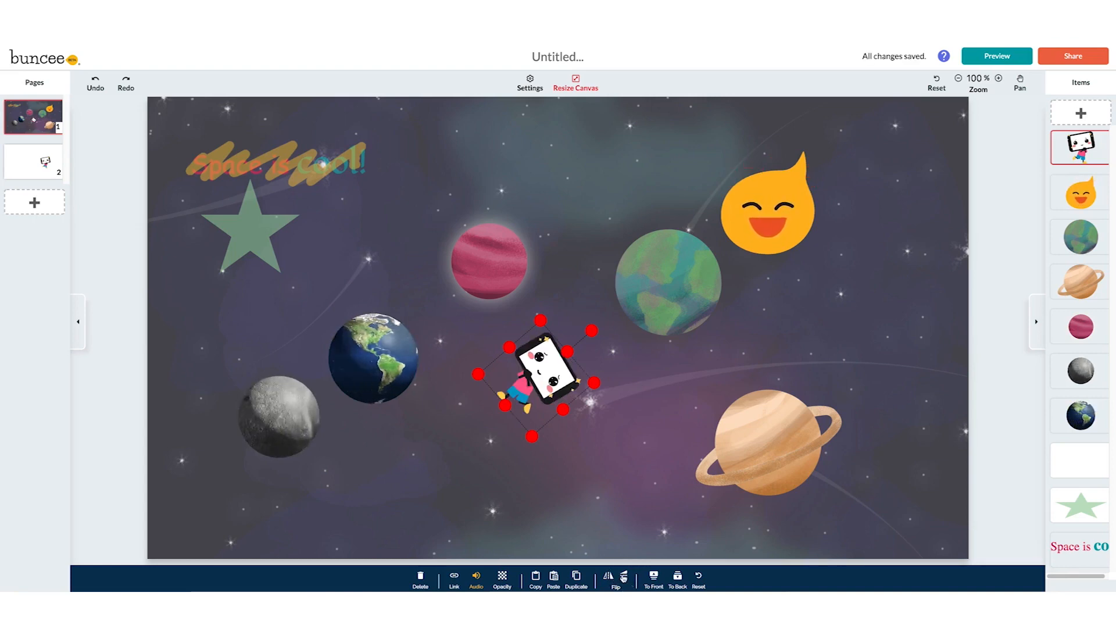
pyautogui.click(623, 577)
pyautogui.click(626, 576)
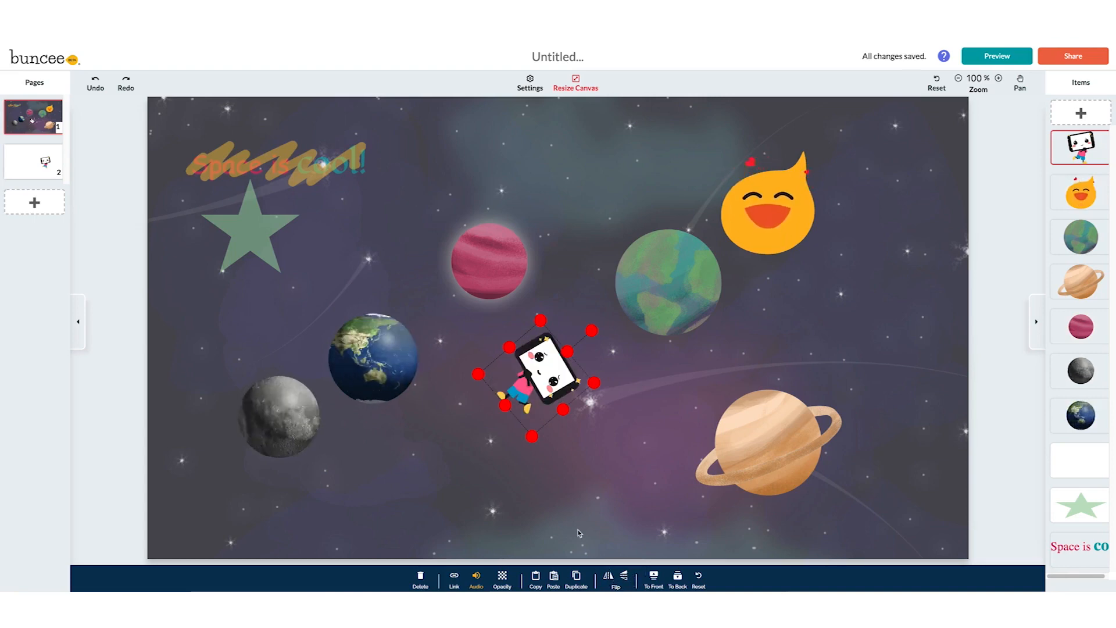
pyautogui.moveTo(597, 330); pyautogui.dragTo(551, 307)
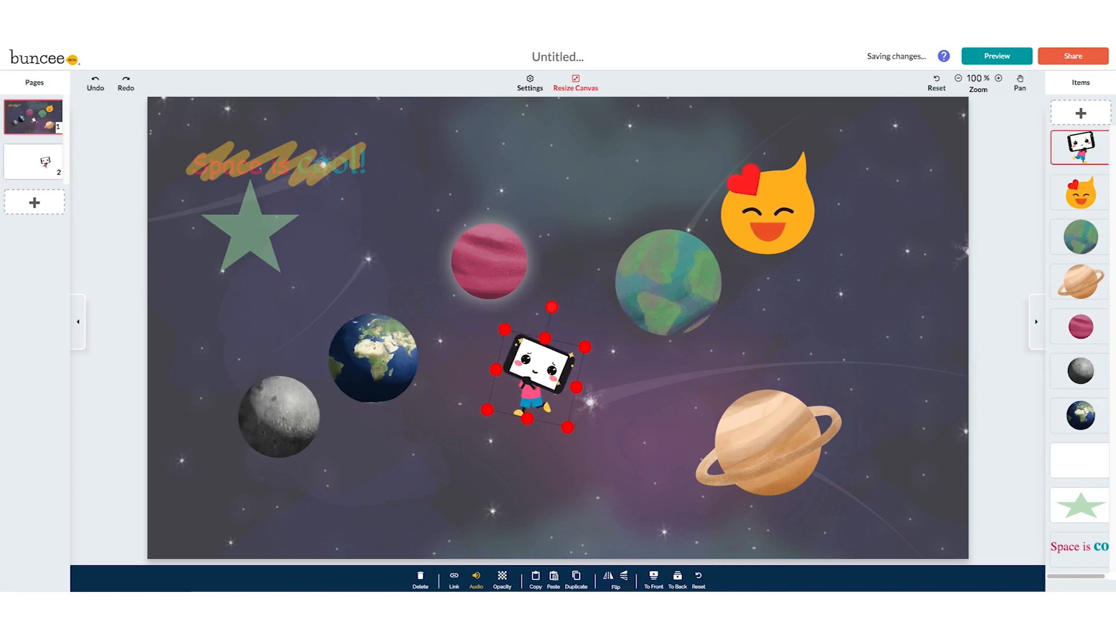
# - Set the opacity of the tablet character on page 1 to 70%
pyautogui.click(504, 578)
pyautogui.moveTo(528, 549)
pyautogui.mouseDown()
pyautogui.moveTo(490, 548)
pyautogui.moveTo(511, 549)
pyautogui.mouseUp()
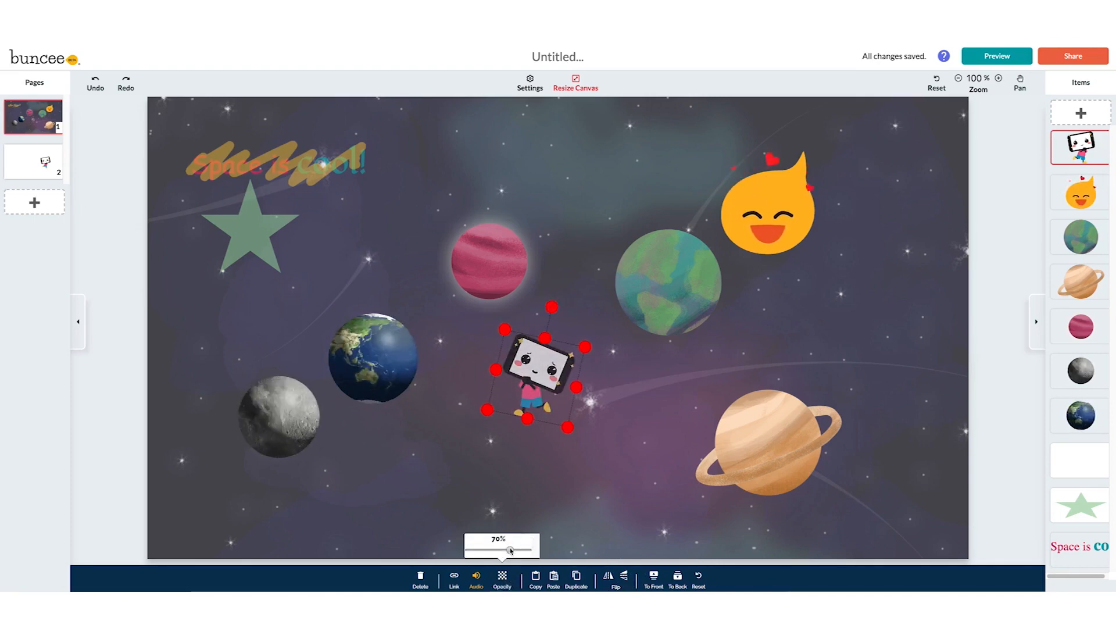
pyautogui.click(540, 500)
pyautogui.click(540, 376)
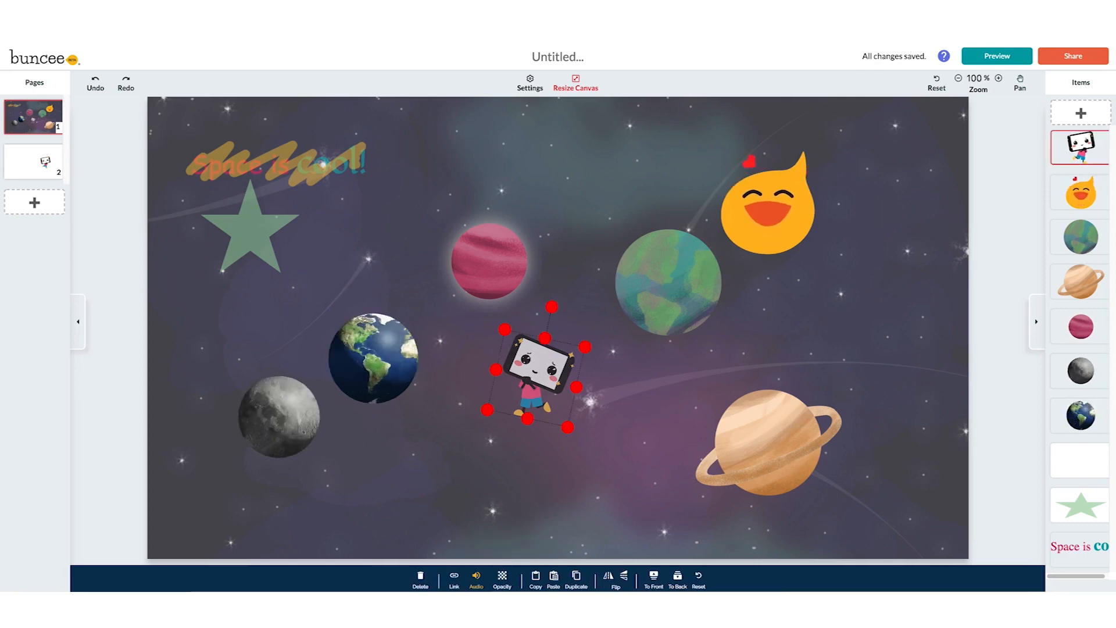
# - Record a voice clip of about 3 seconds, upload it and attach it to the tablet character as audio
pyautogui.click(454, 582)
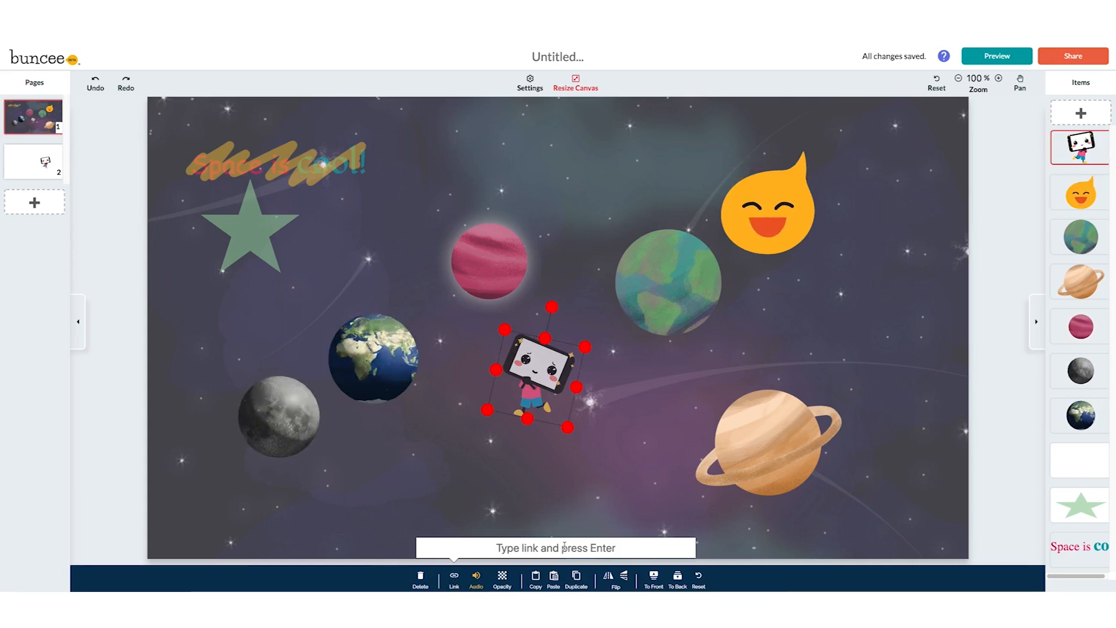
pyautogui.click(477, 577)
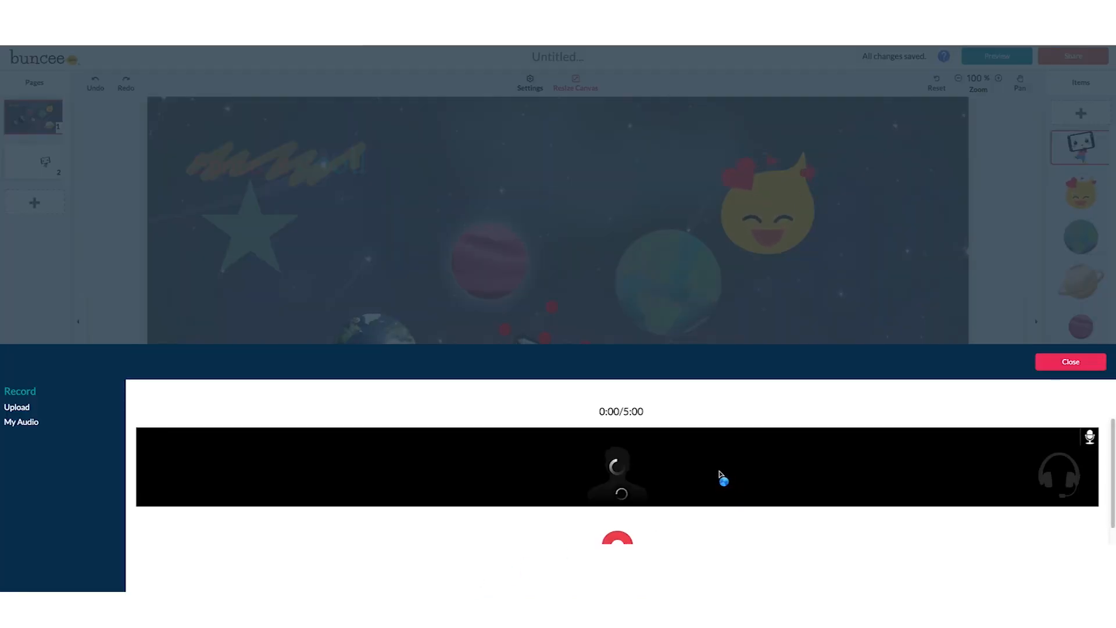
pyautogui.click(625, 530)
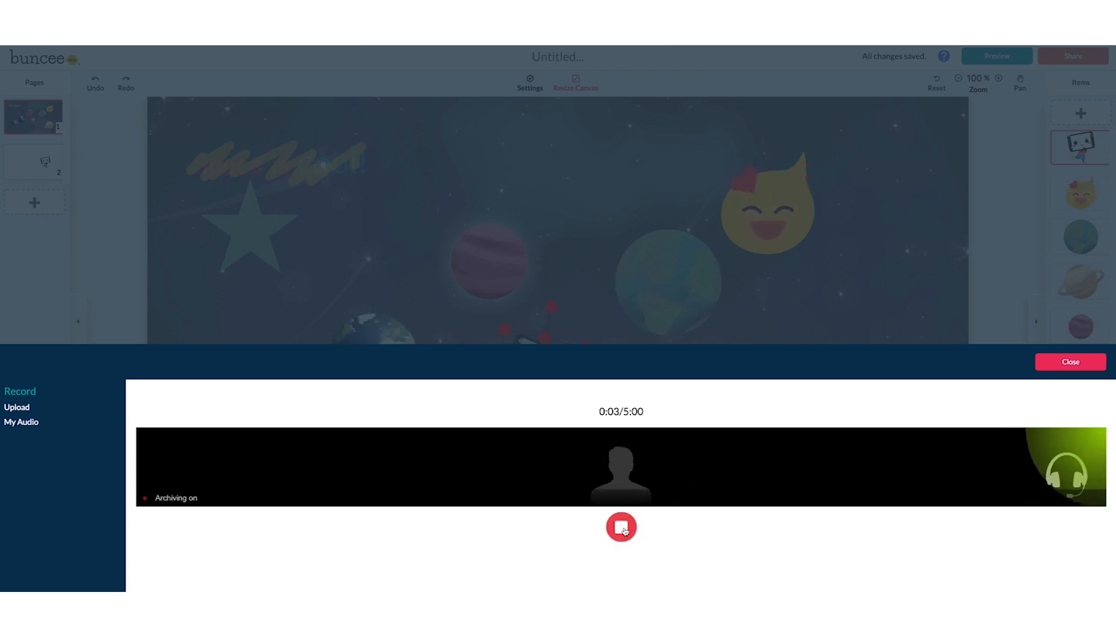
pyautogui.click(622, 528)
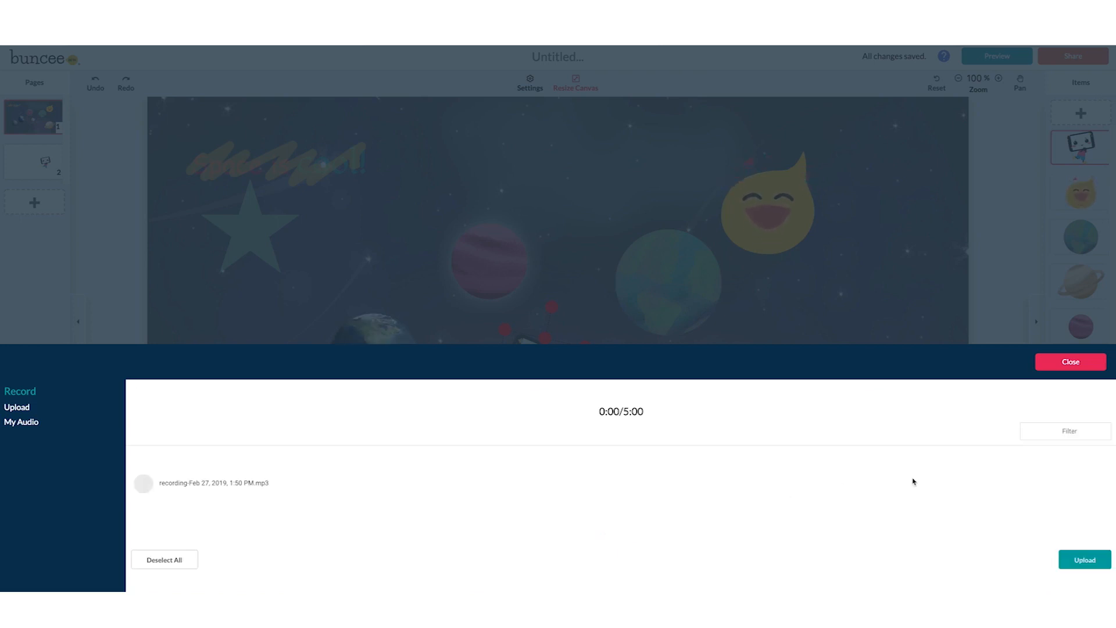
pyautogui.click(1082, 559)
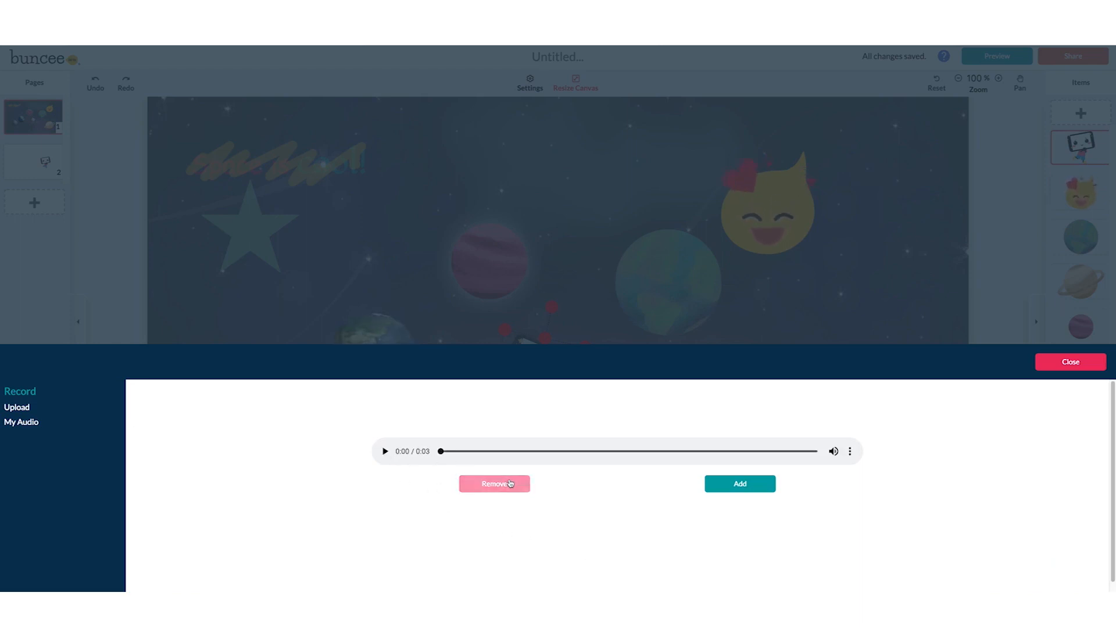
pyautogui.click(756, 486)
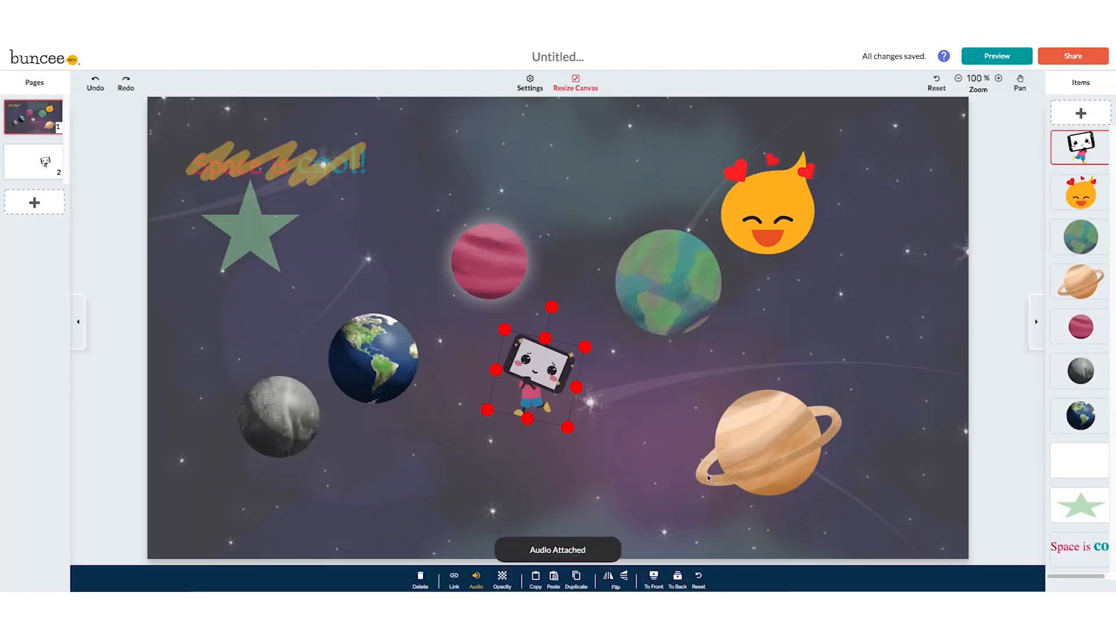
pyautogui.click(551, 528)
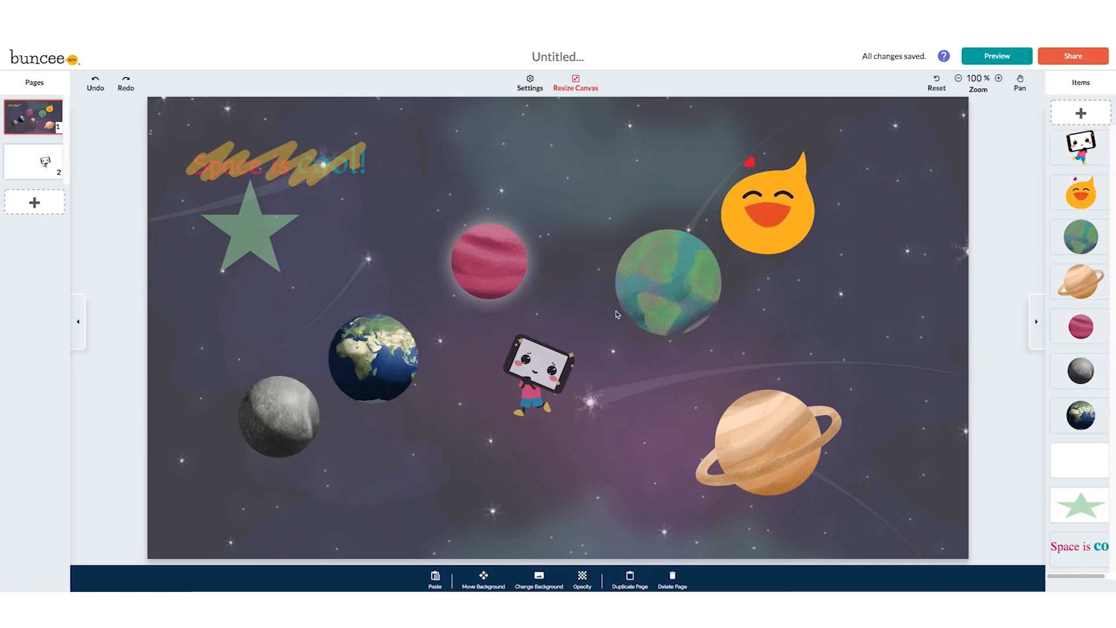
# - Give the Buncee the title "Space!", preview it and return to editing
pyautogui.click(1008, 60)
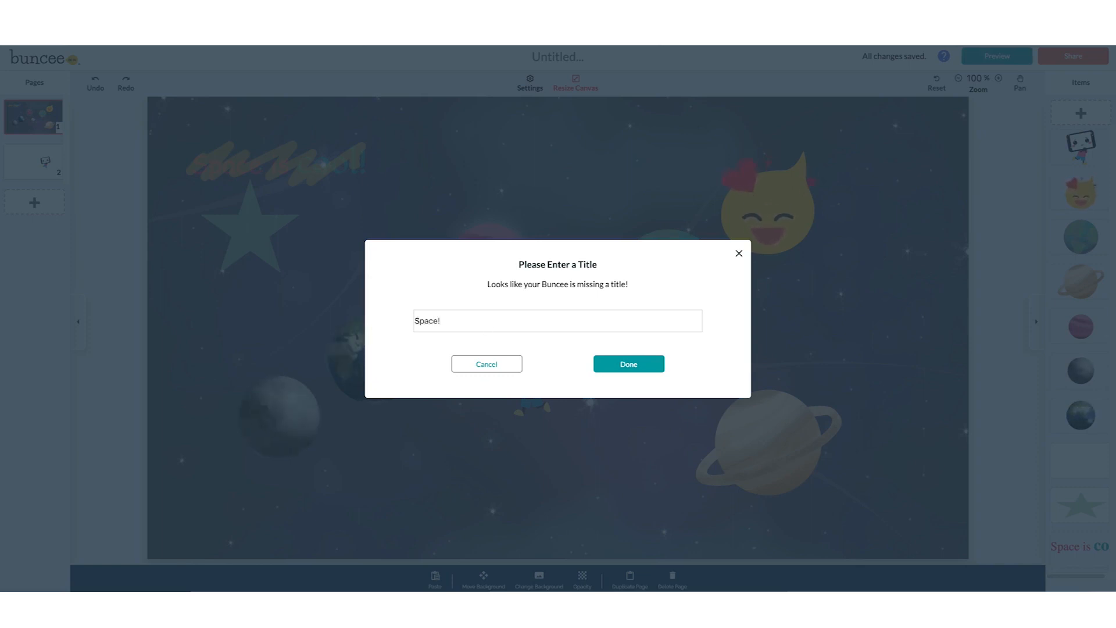
pyautogui.write('Space!')
pyautogui.click(619, 364)
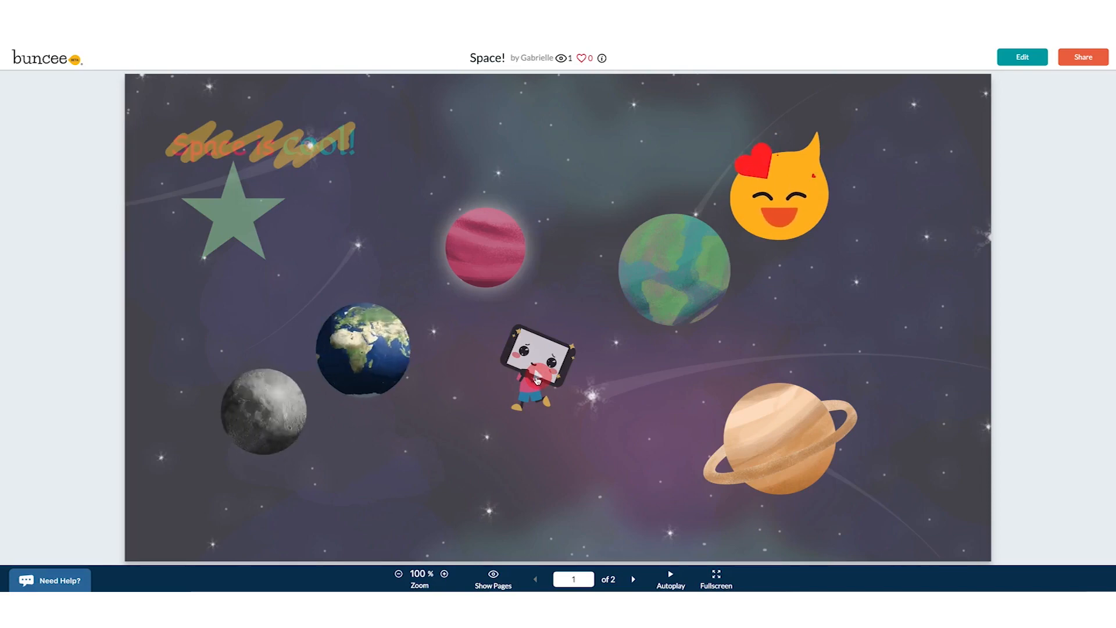
pyautogui.click(1009, 62)
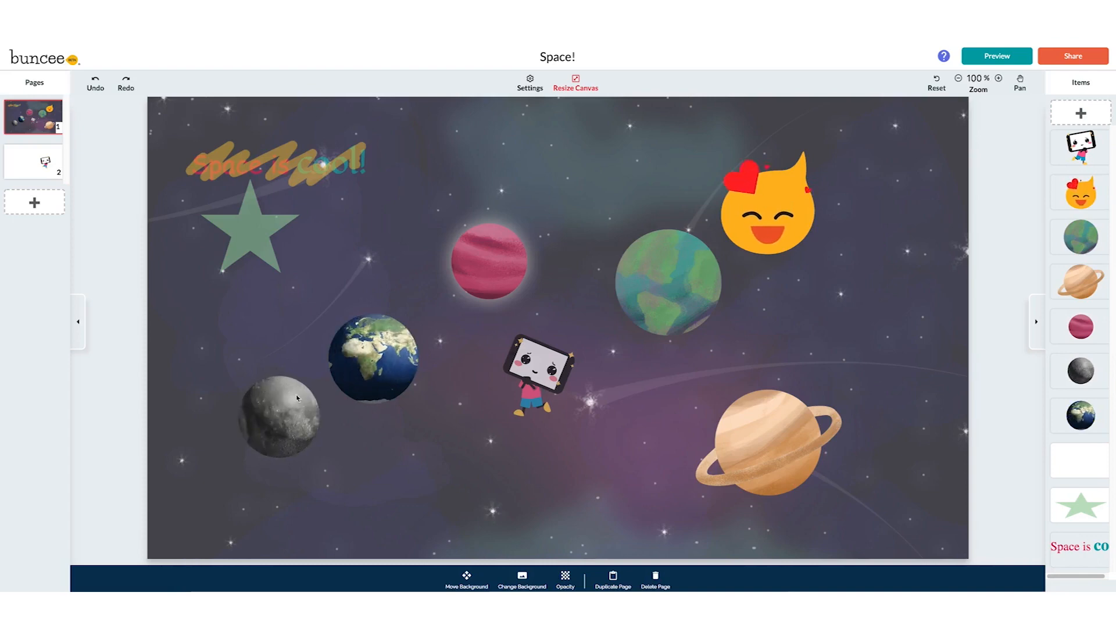
# - Stack the star, moon, Earth, pink and green planets, emoji and tablet character below the scribbled heading, and move the ringed planet up
pyautogui.moveTo(261, 237); pyautogui.dragTo(253, 275)
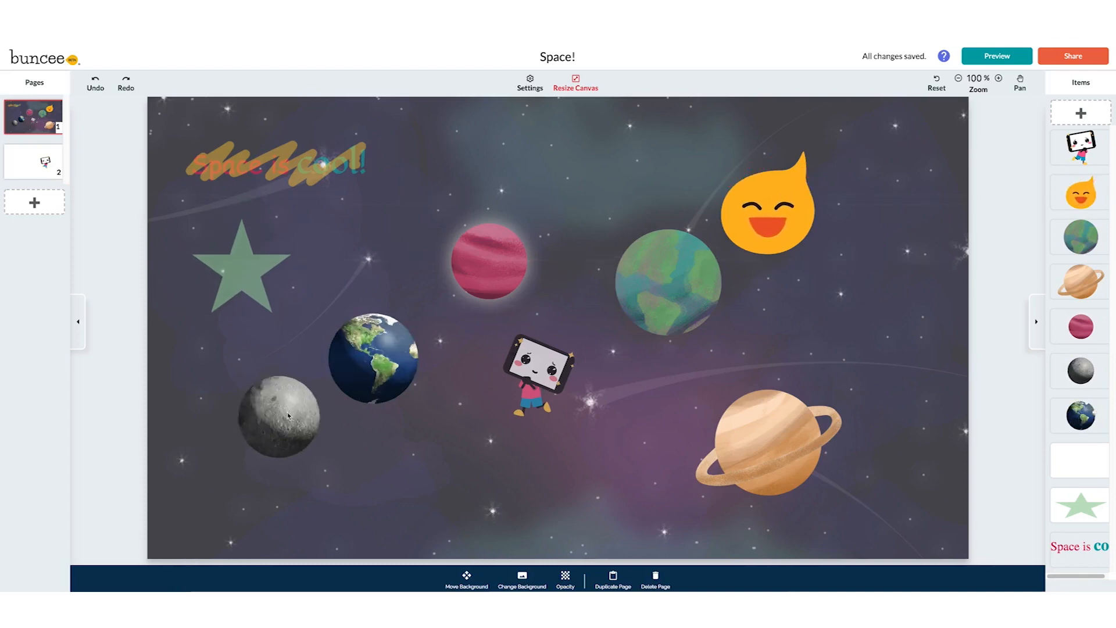
pyautogui.moveTo(288, 415); pyautogui.dragTo(244, 282)
pyautogui.moveTo(379, 376); pyautogui.dragTo(267, 265)
pyautogui.moveTo(382, 232); pyautogui.dragTo(211, 261)
pyautogui.moveTo(666, 299); pyautogui.dragTo(243, 292)
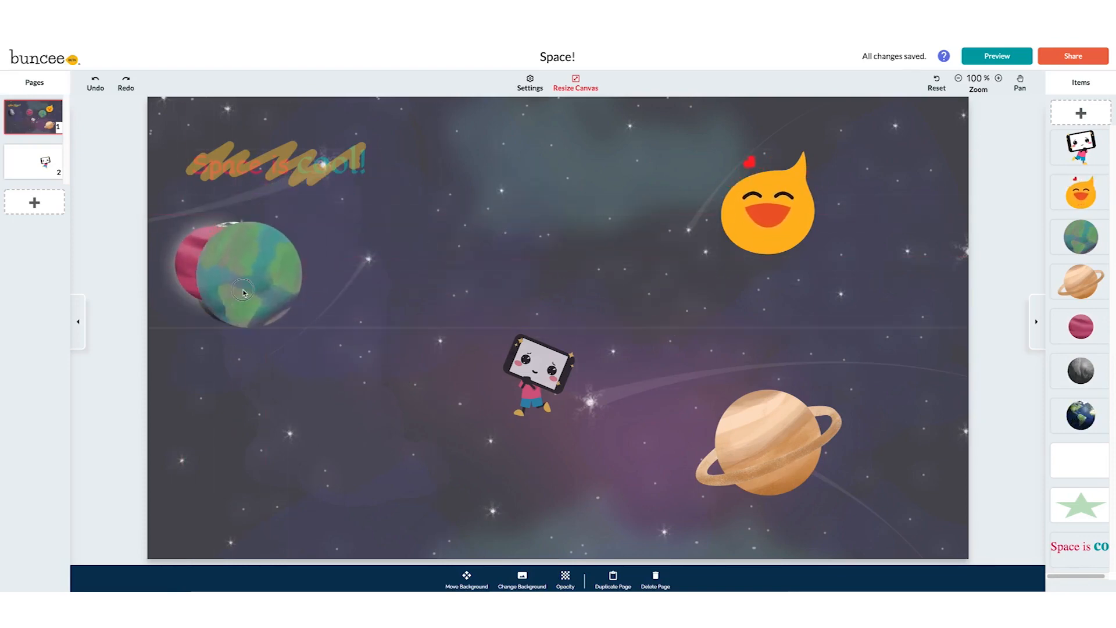
pyautogui.moveTo(797, 212); pyautogui.dragTo(255, 293)
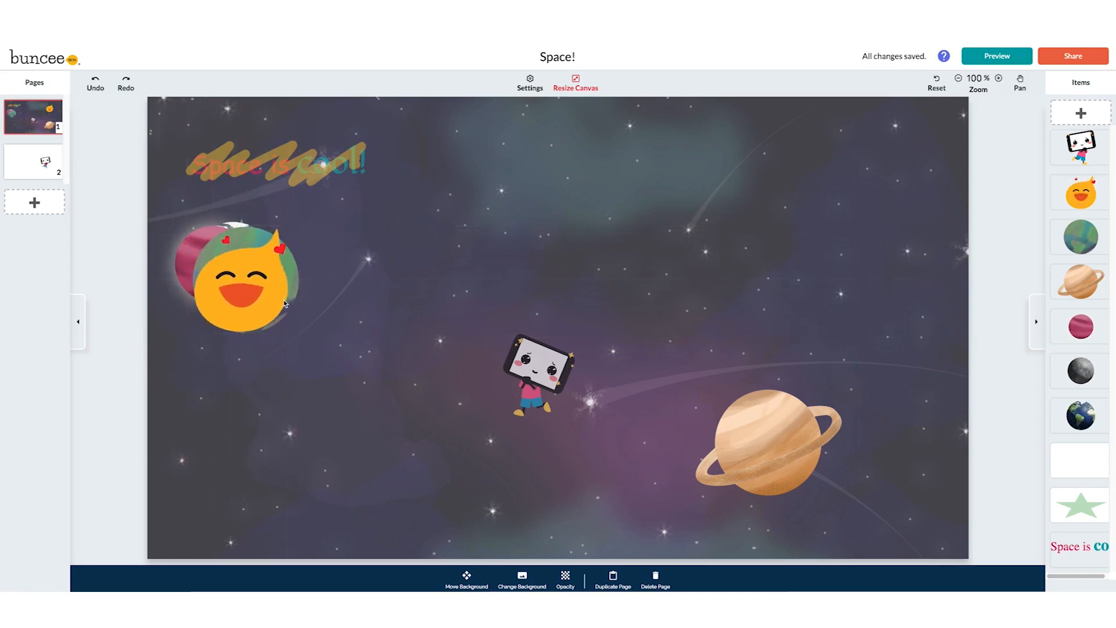
pyautogui.moveTo(477, 357); pyautogui.dragTo(244, 273)
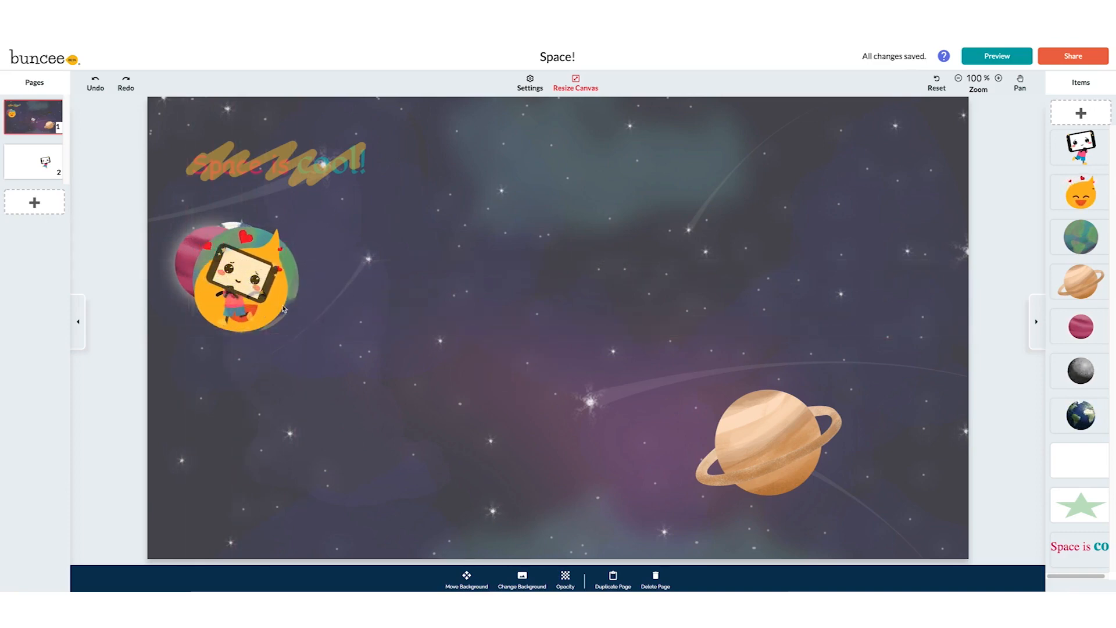
pyautogui.moveTo(798, 406); pyautogui.dragTo(837, 250)
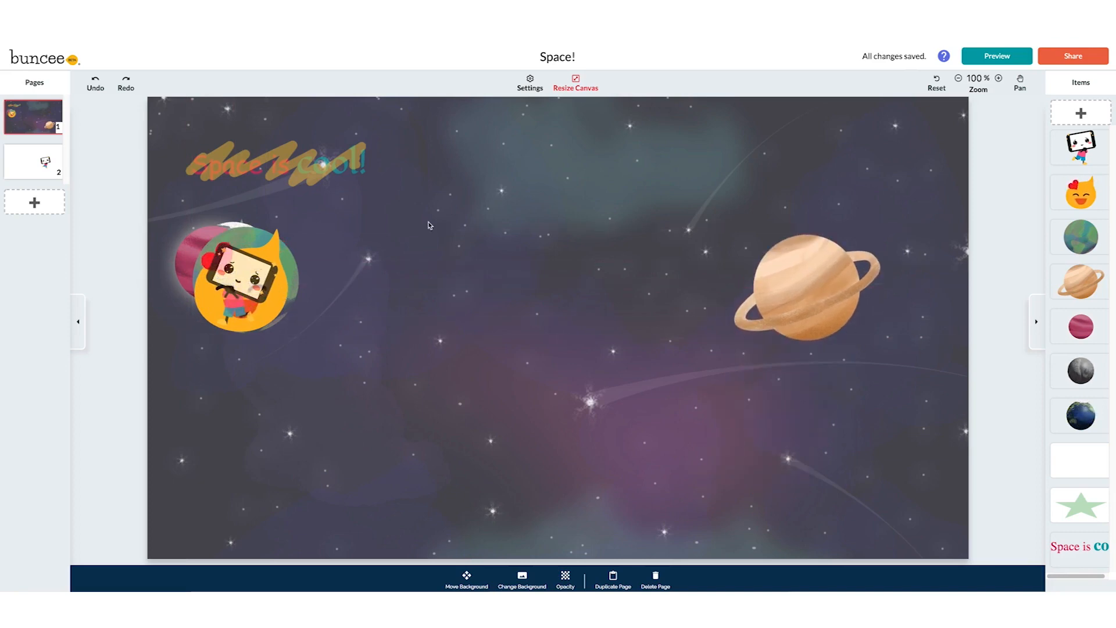
# - Try moving the tablet character to the end of the item layer order, and return it to the top layer
pyautogui.click(250, 273)
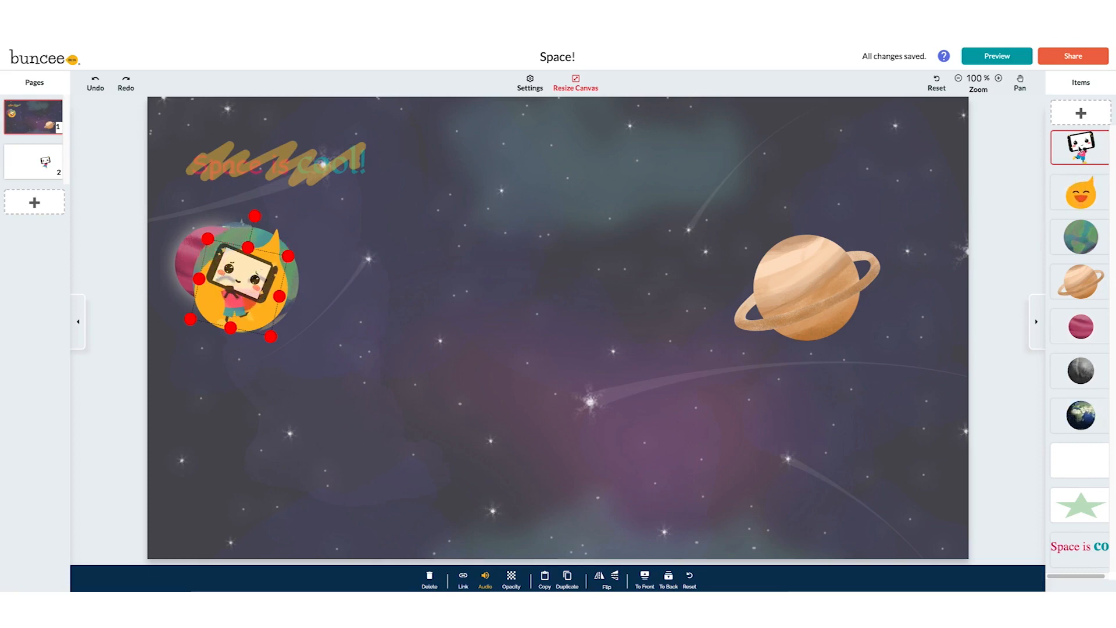
pyautogui.moveTo(1080, 149); pyautogui.dragTo(1091, 548)
pyautogui.click(820, 455)
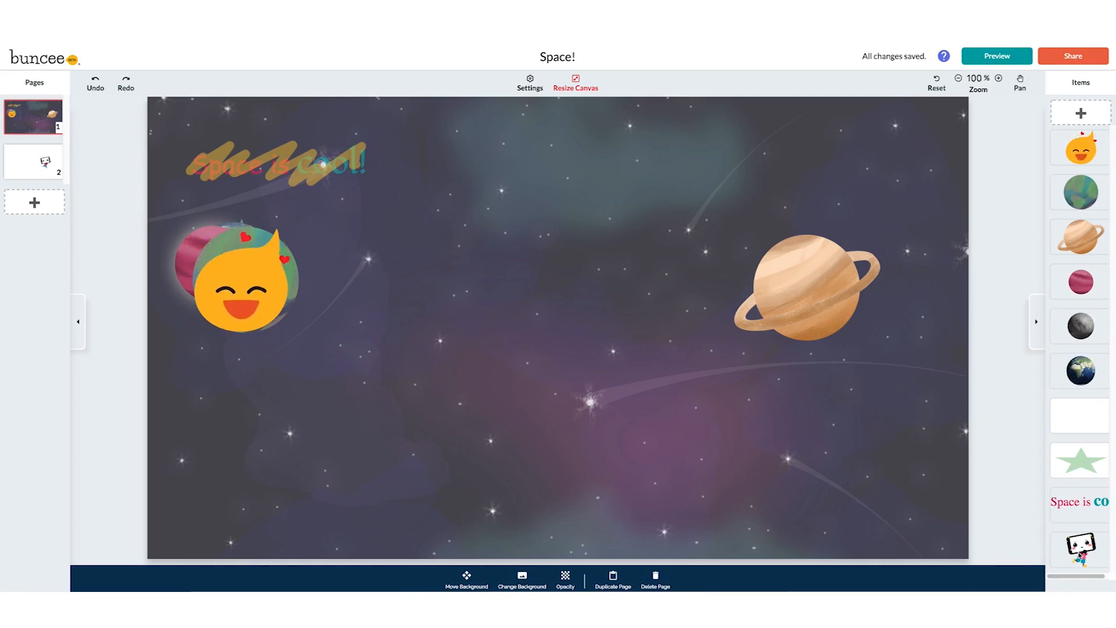
pyautogui.click(1079, 555)
pyautogui.moveTo(1079, 555); pyautogui.dragTo(1089, 149)
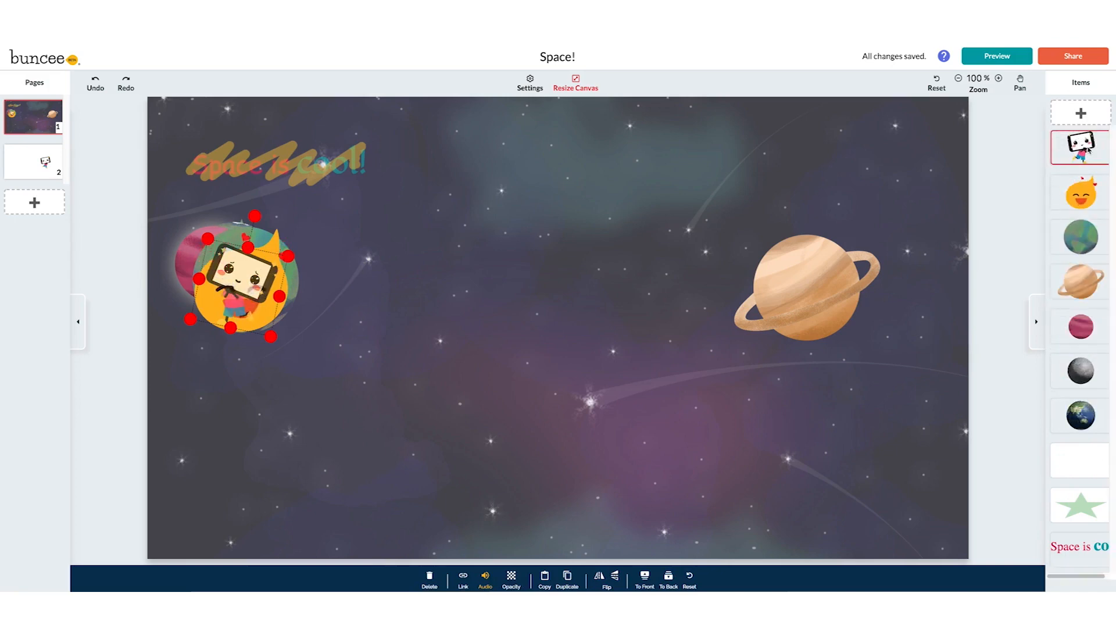
pyautogui.click(508, 330)
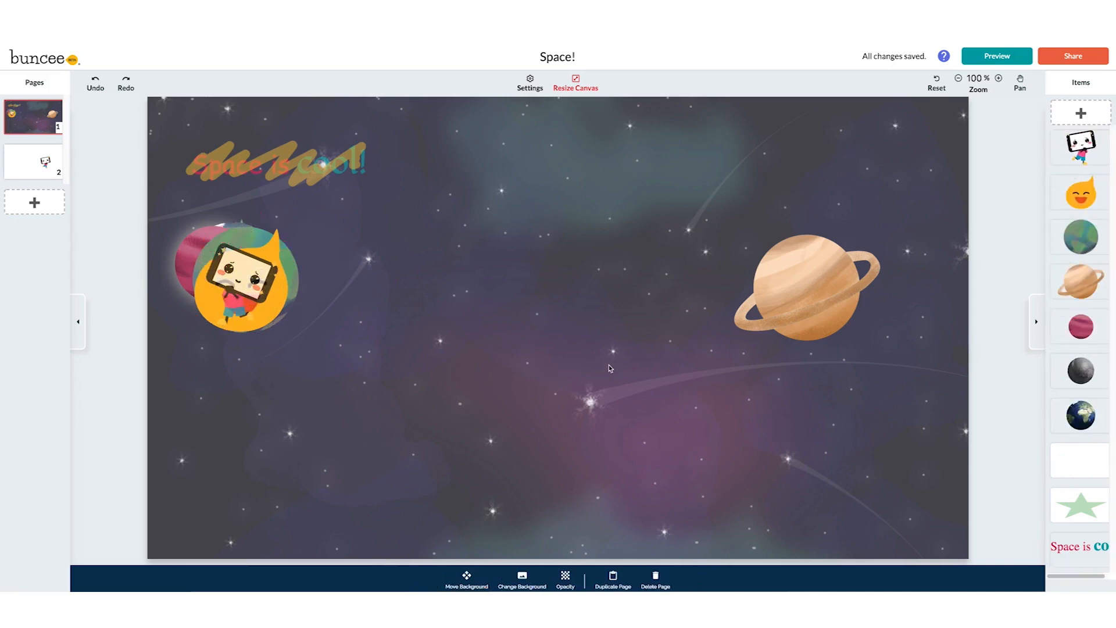
# - Send the tablet character behind all other items in the stack
pyautogui.click(240, 282)
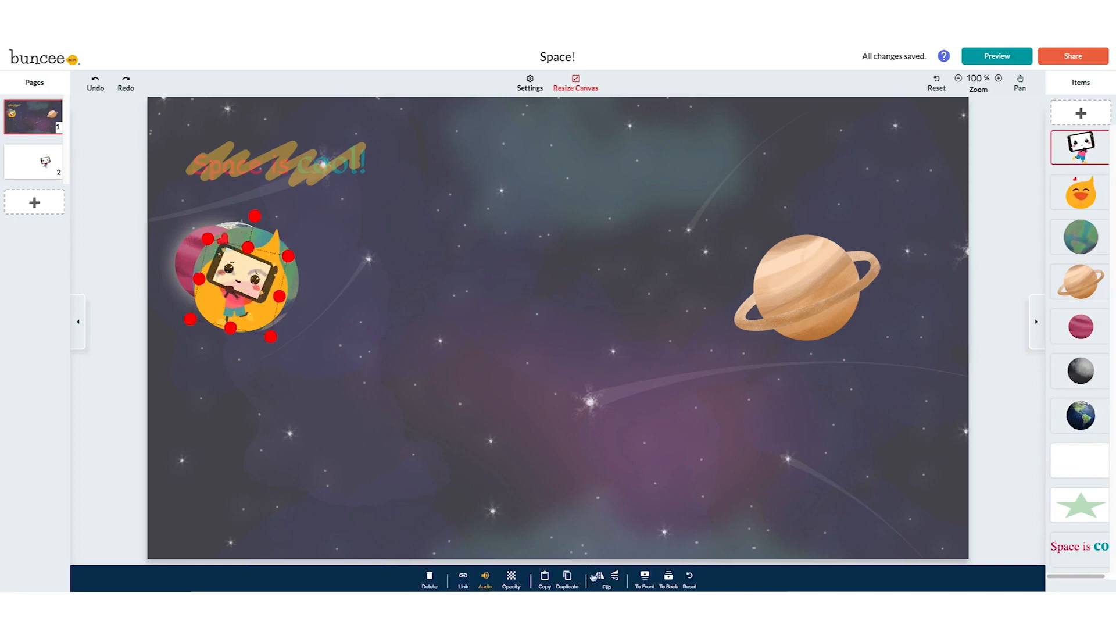
pyautogui.click(671, 581)
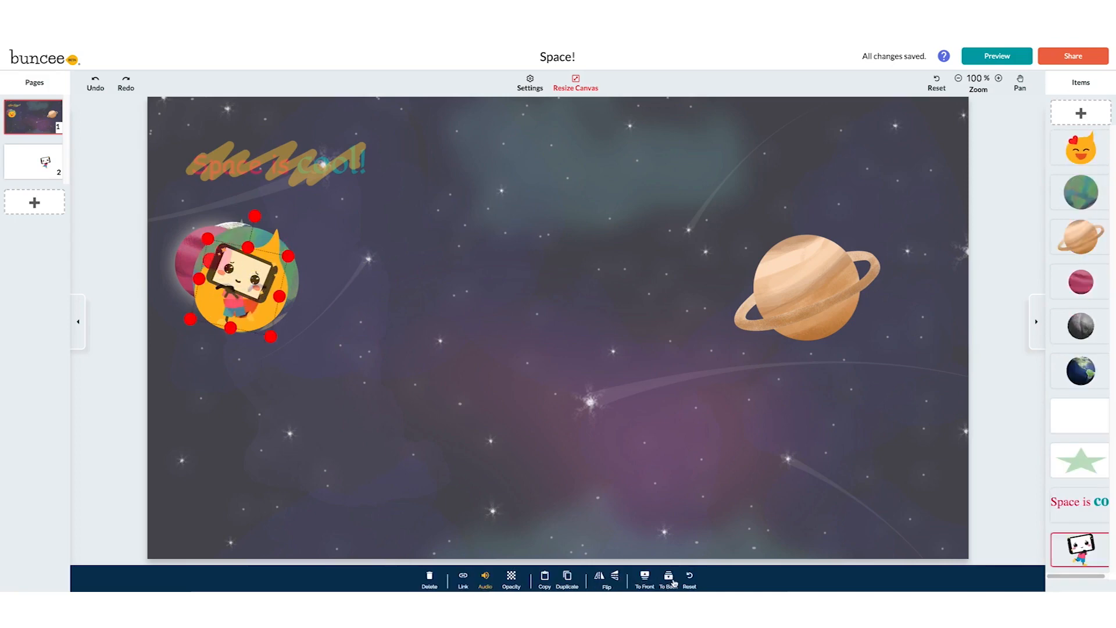
pyautogui.click(633, 471)
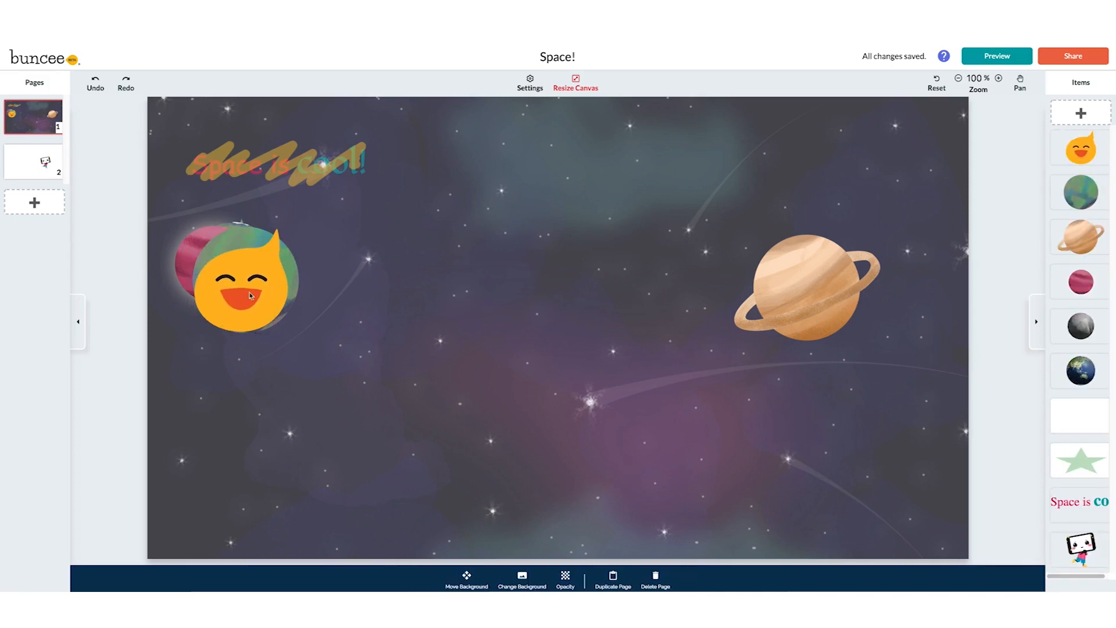
# - Shift the emoji slightly down and right within the stack, and bring the green planet to the front
pyautogui.click(216, 249)
pyautogui.moveTo(220, 250); pyautogui.dragTo(237, 261)
pyautogui.click(230, 236)
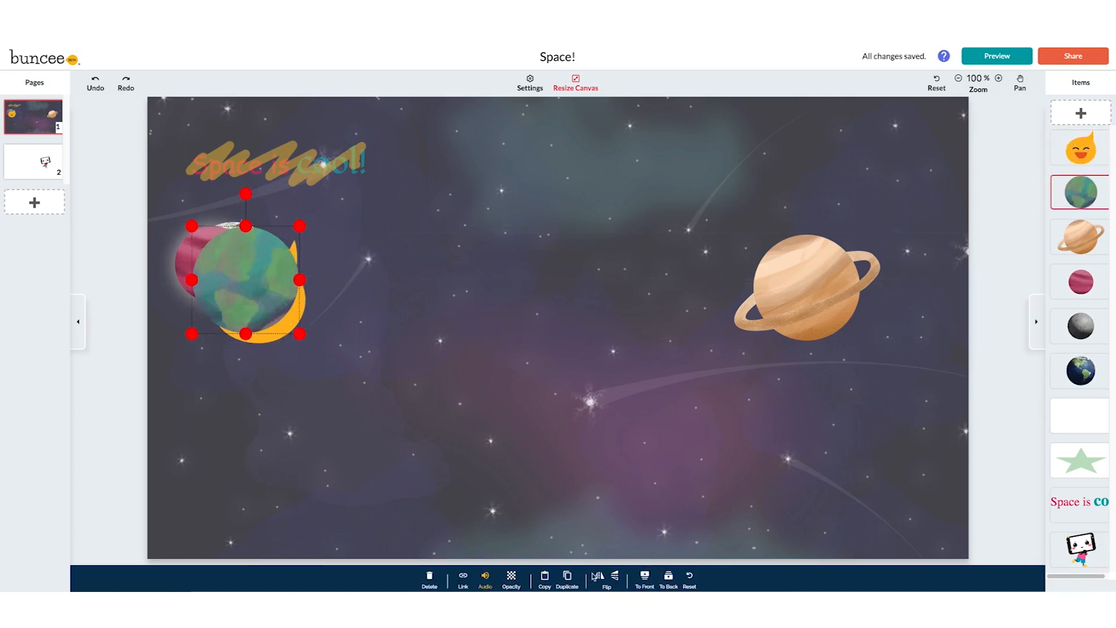
pyautogui.click(645, 578)
pyautogui.click(669, 418)
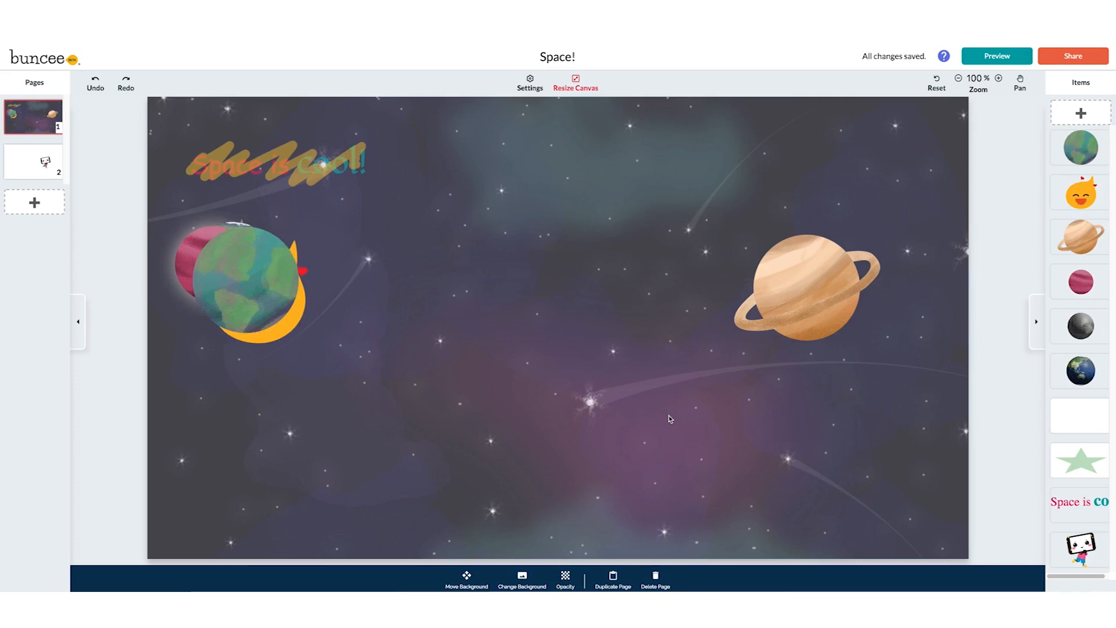
# - Spread the stacked planets, moon, emoji and star apart across the page, leaving the tablet character in place below the scribbled heading
pyautogui.moveTo(259, 282); pyautogui.dragTo(439, 222)
pyautogui.moveTo(212, 272); pyautogui.dragTo(443, 300)
pyautogui.moveTo(236, 294); pyautogui.dragTo(676, 361)
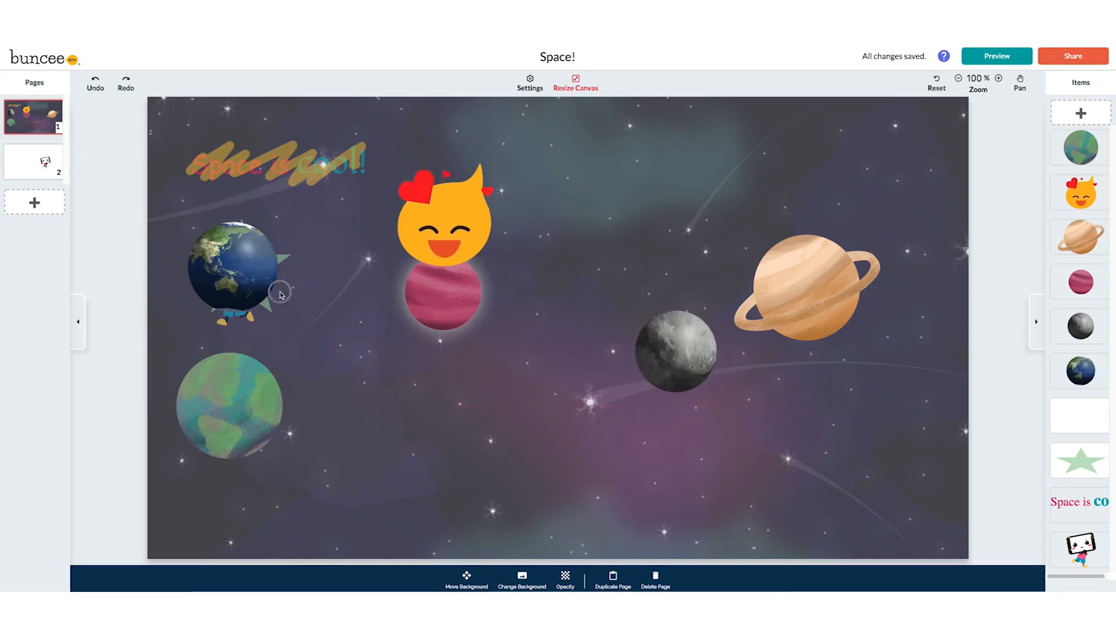
pyautogui.moveTo(232, 267); pyautogui.dragTo(449, 425)
pyautogui.moveTo(311, 299); pyautogui.dragTo(634, 240)
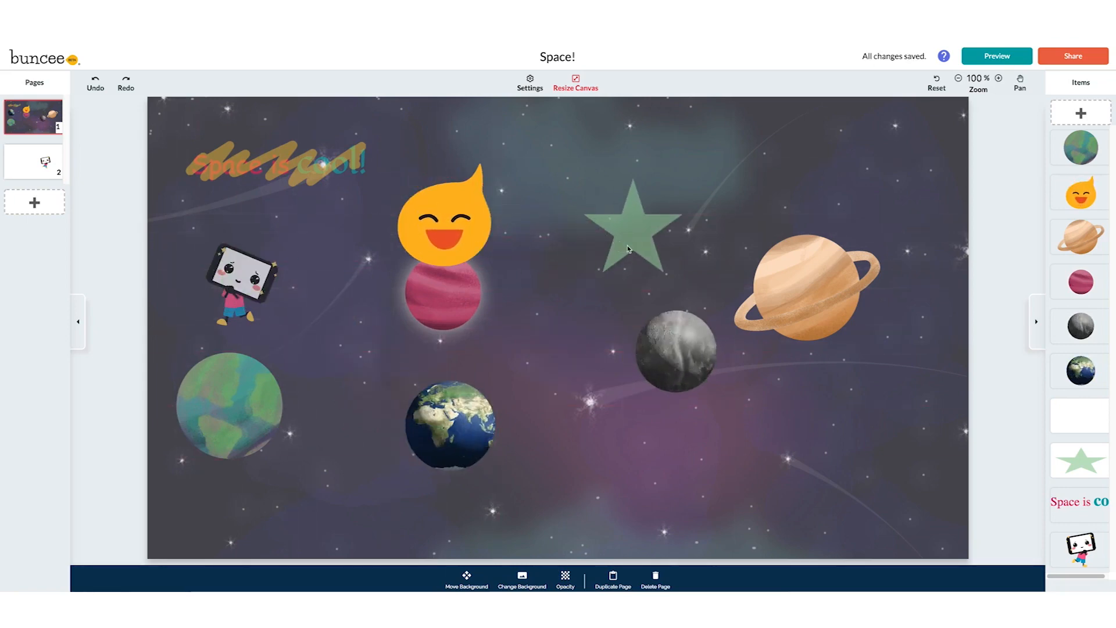
# - Look at the web image search and the file upload option among the item types that can be added
pyautogui.click(1080, 113)
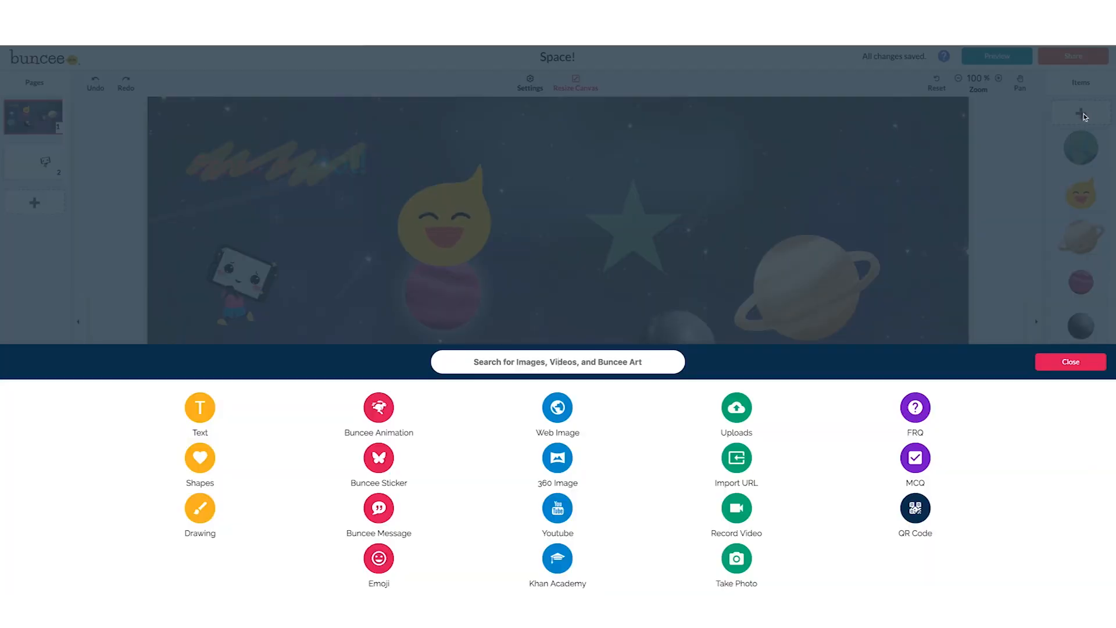
pyautogui.click(553, 408)
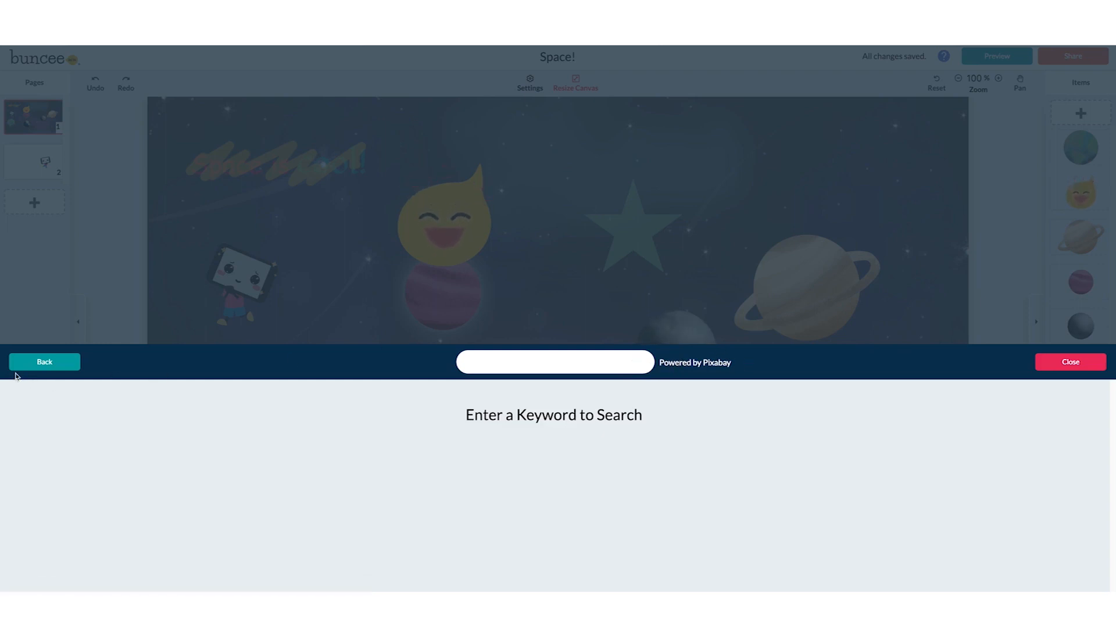
pyautogui.click(49, 363)
pyautogui.click(49, 363)
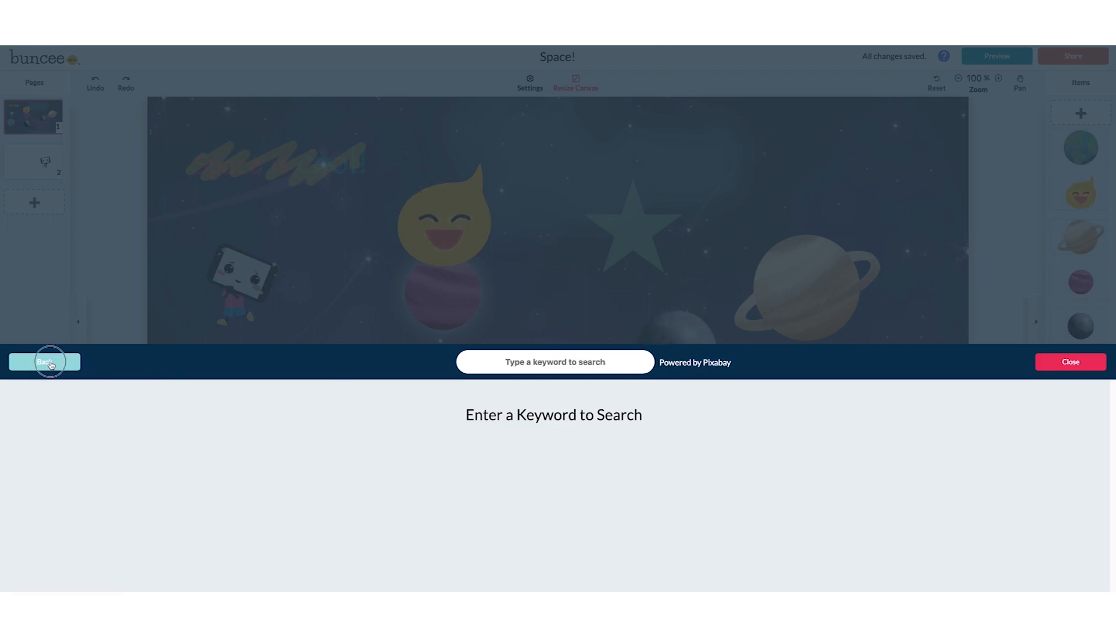
pyautogui.click(550, 471)
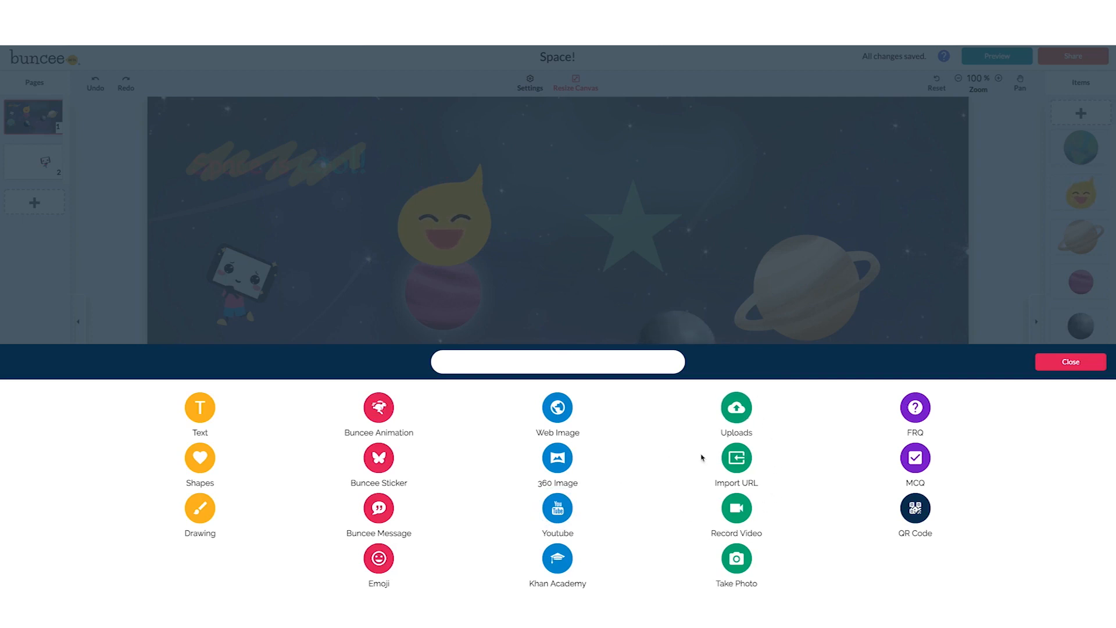
pyautogui.click(738, 410)
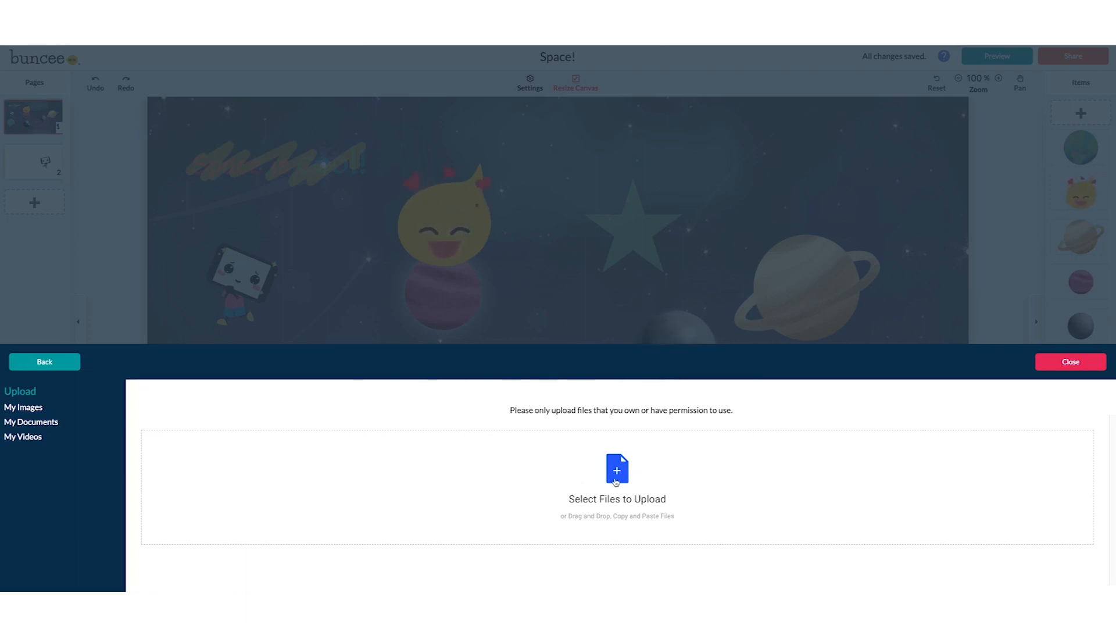
pyautogui.click(45, 362)
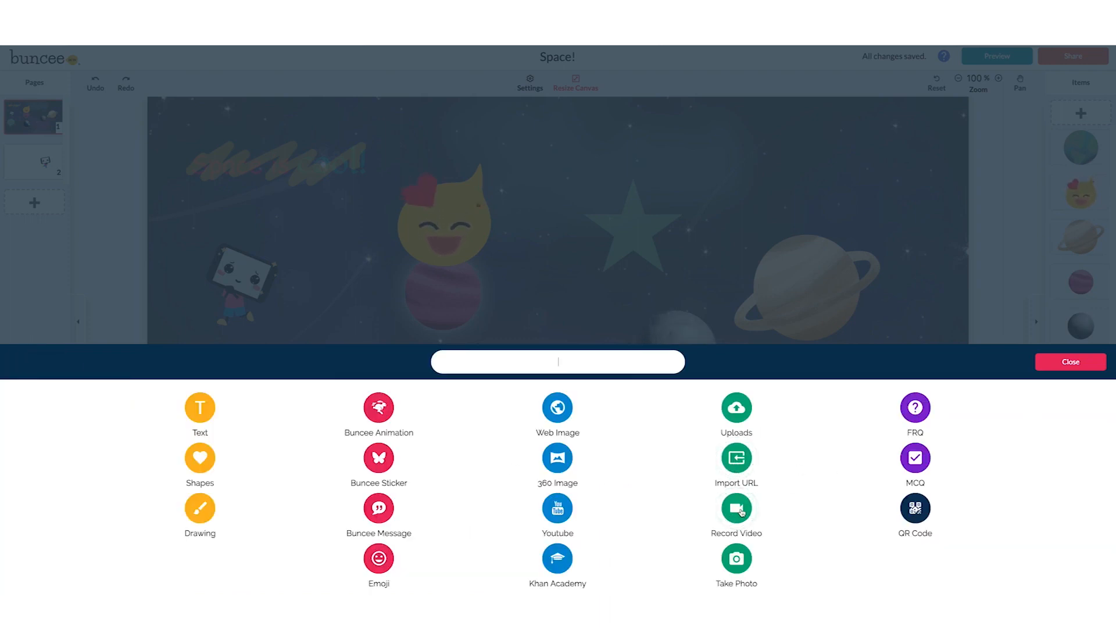
# - Take a webcam photo as a new item for the space page
pyautogui.click(736, 557)
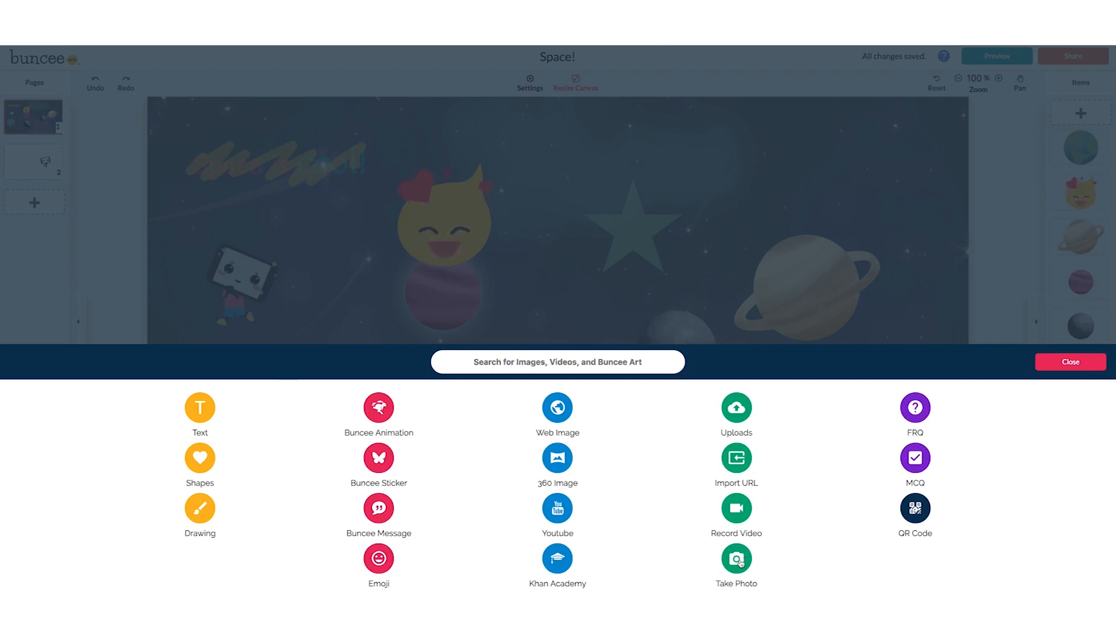
pyautogui.click(741, 560)
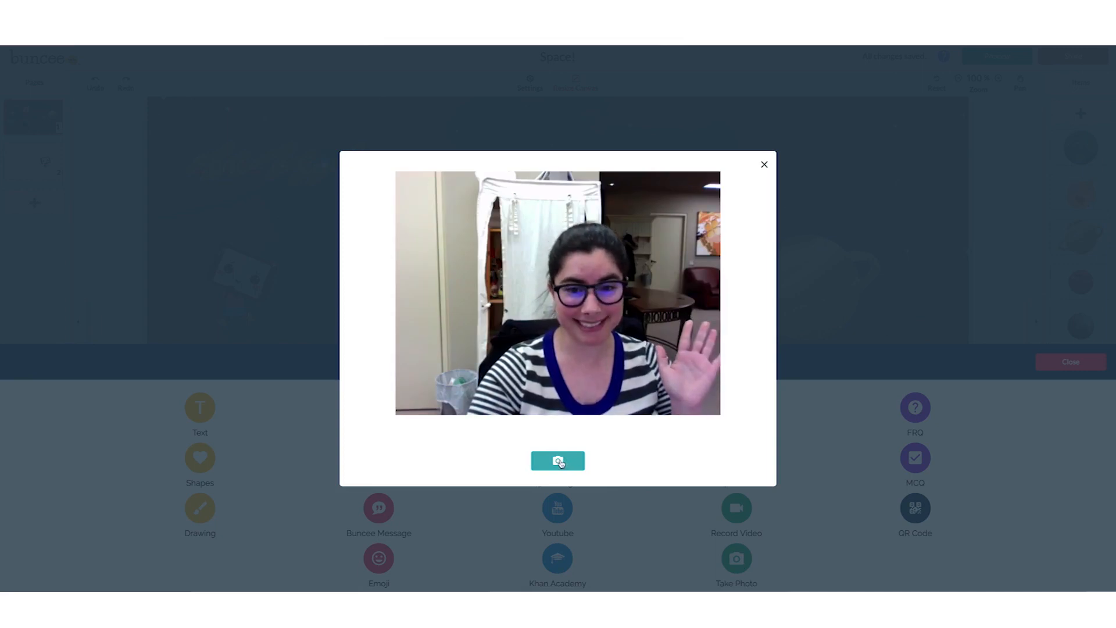
pyautogui.click(558, 461)
pyautogui.click(749, 462)
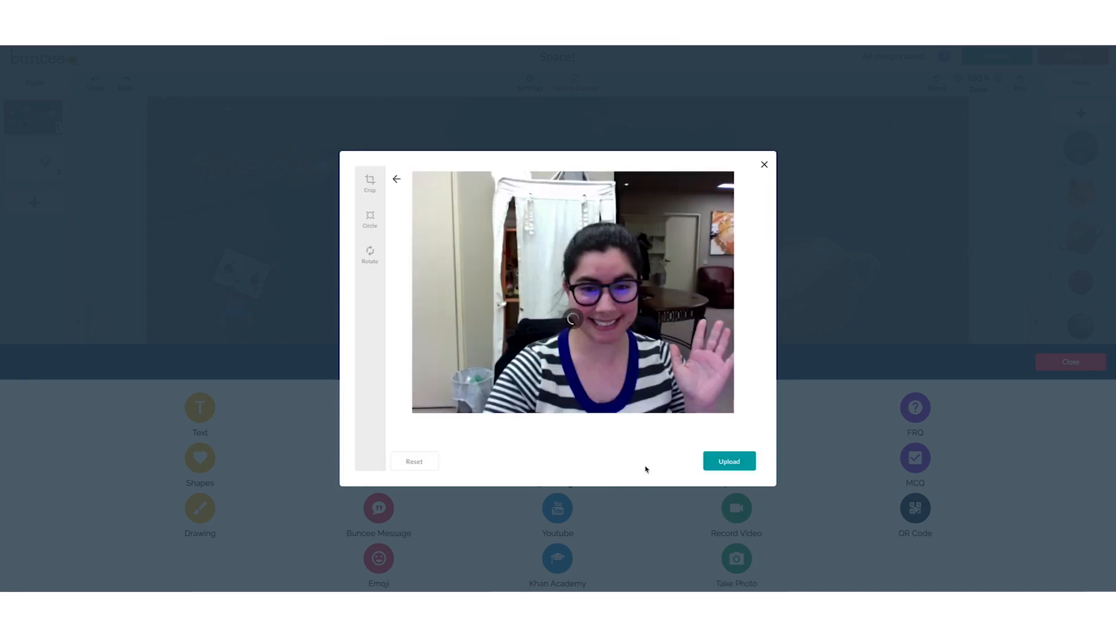
# - Crop the webcam photo to a circle centred around the face and upload it onto the page
pyautogui.click(370, 220)
pyautogui.moveTo(447, 173); pyautogui.dragTo(491, 207)
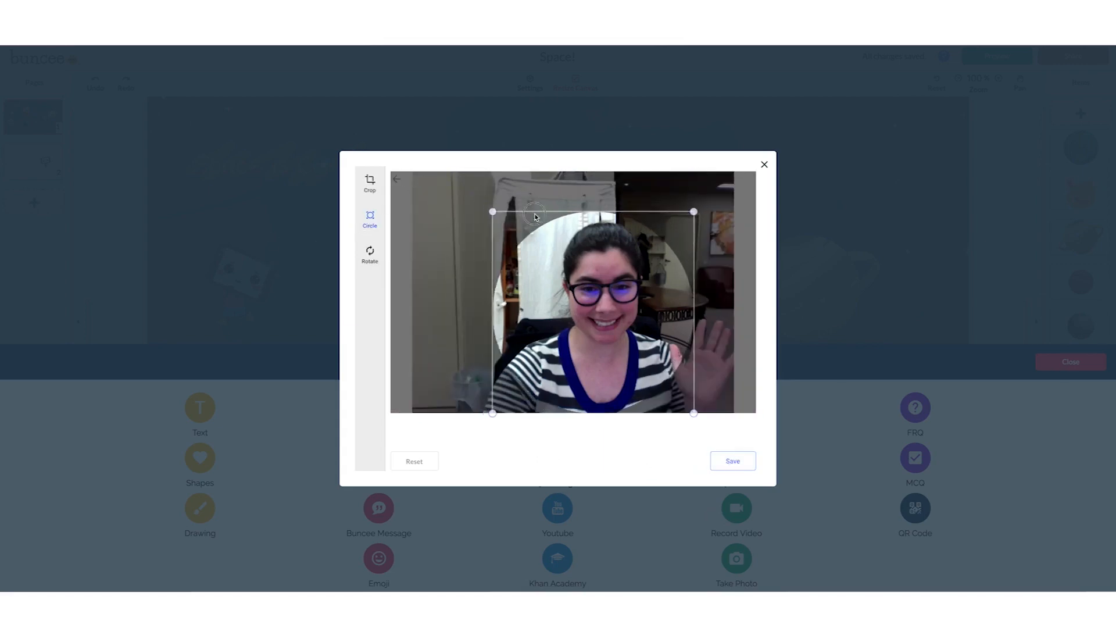
pyautogui.moveTo(623, 253); pyautogui.dragTo(626, 233)
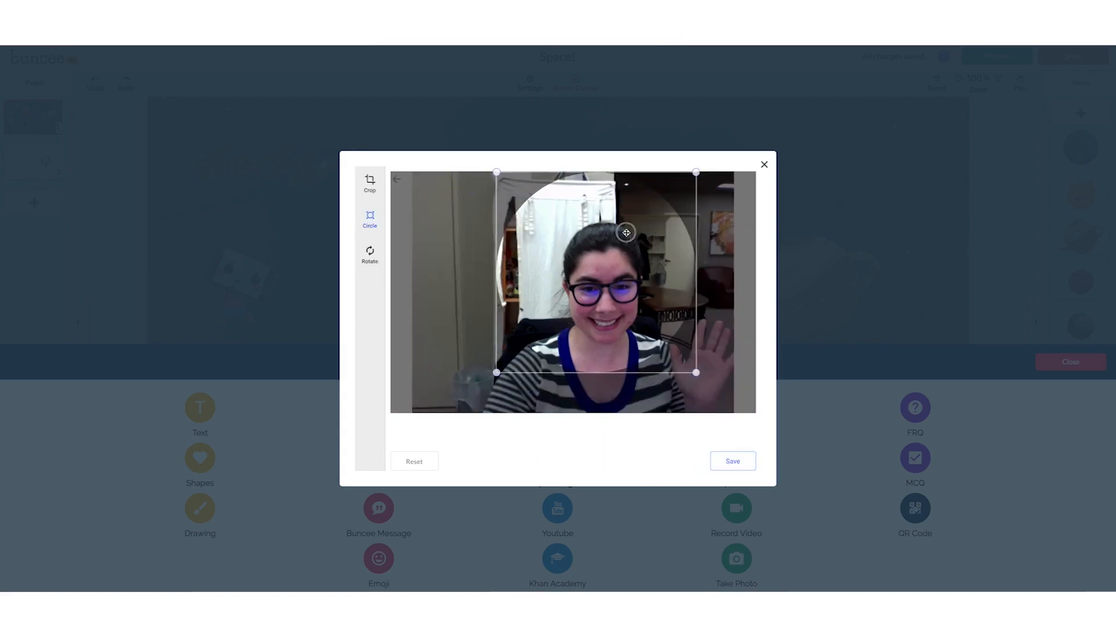
pyautogui.click(732, 467)
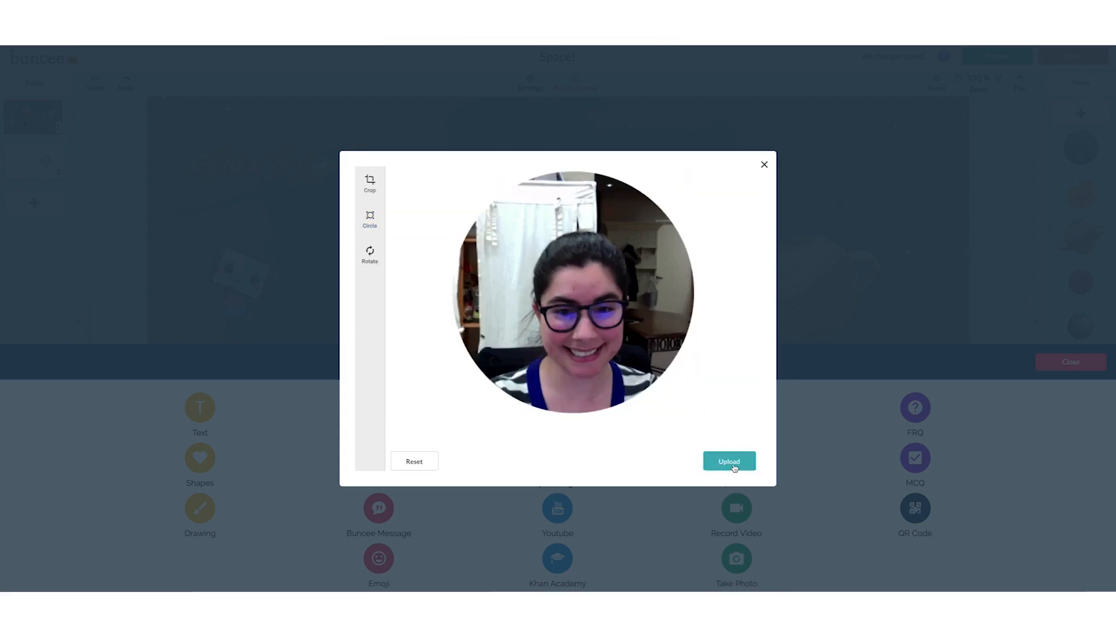
pyautogui.click(734, 467)
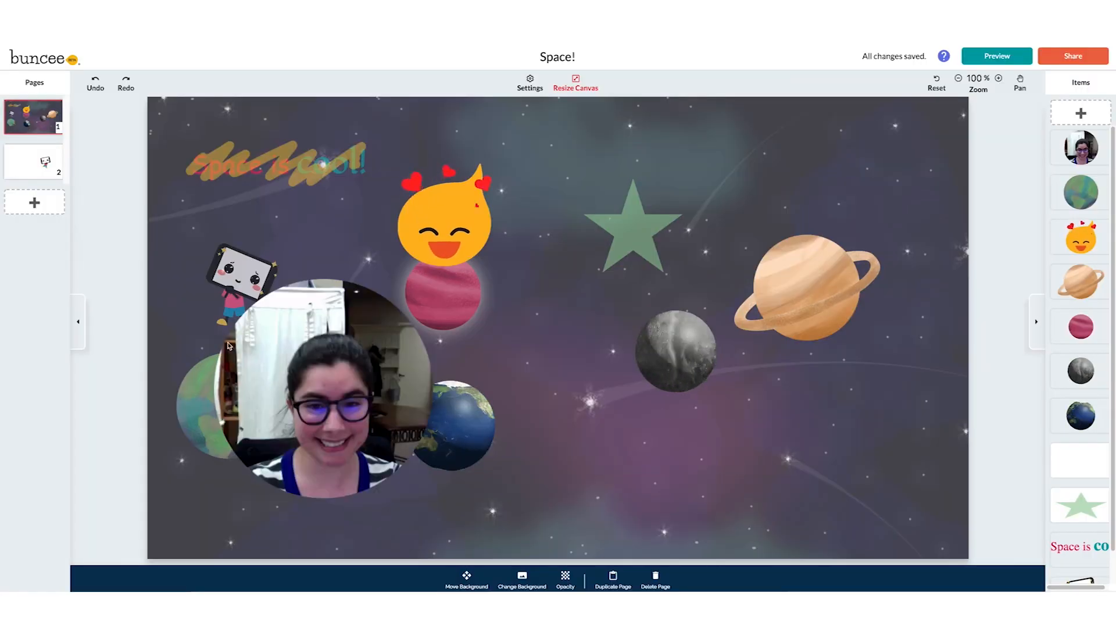
# - Shrink the circular photo and place it below the ringed planet
pyautogui.moveTo(320, 369); pyautogui.dragTo(823, 428)
pyautogui.moveTo(723, 346); pyautogui.dragTo(848, 431)
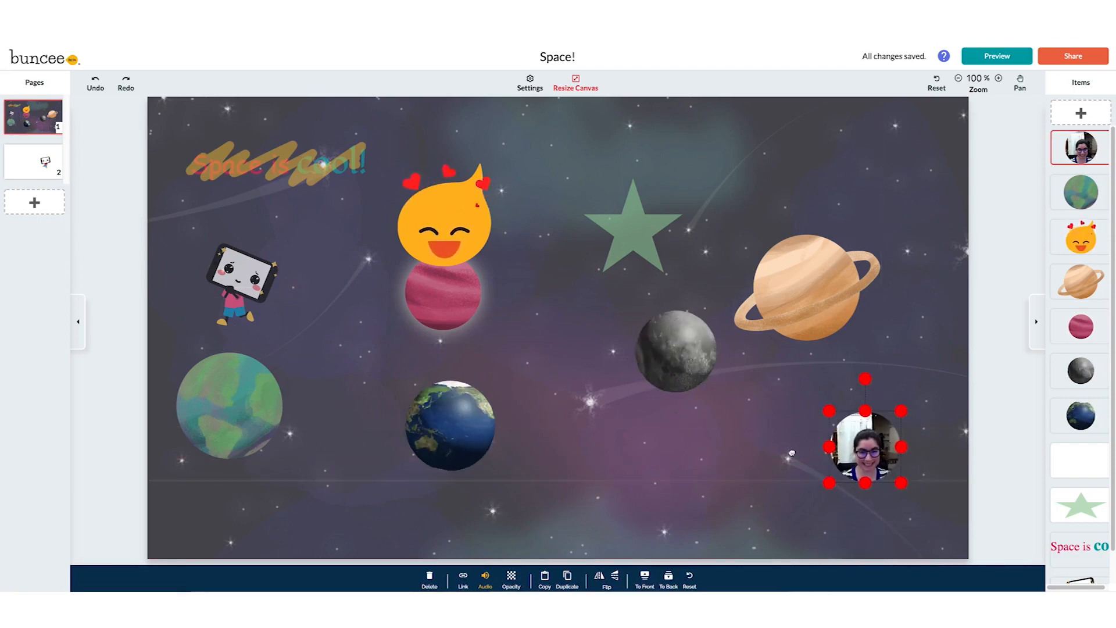
pyautogui.click(747, 466)
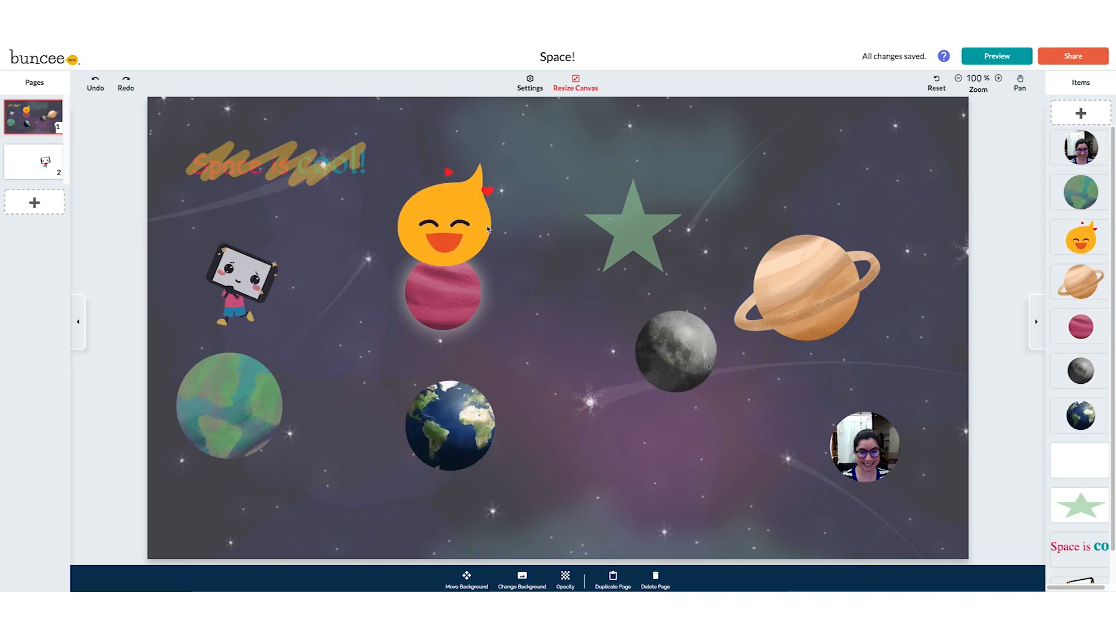
# - Add a multiple choice question item to the space page
pyautogui.click(1077, 115)
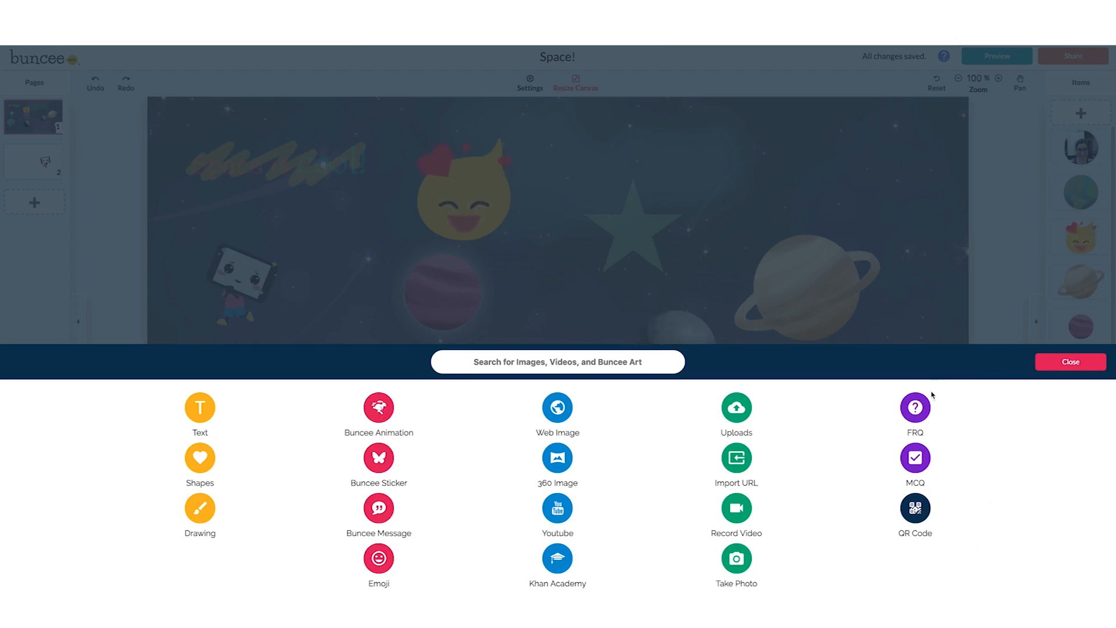
pyautogui.click(917, 408)
pyautogui.click(914, 458)
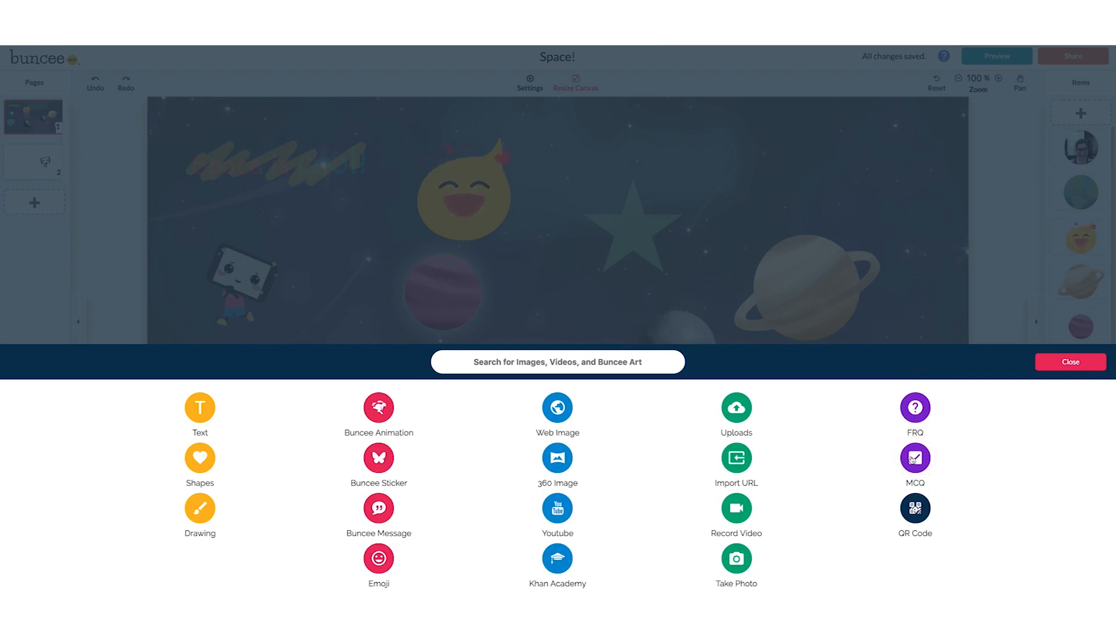
pyautogui.click(916, 459)
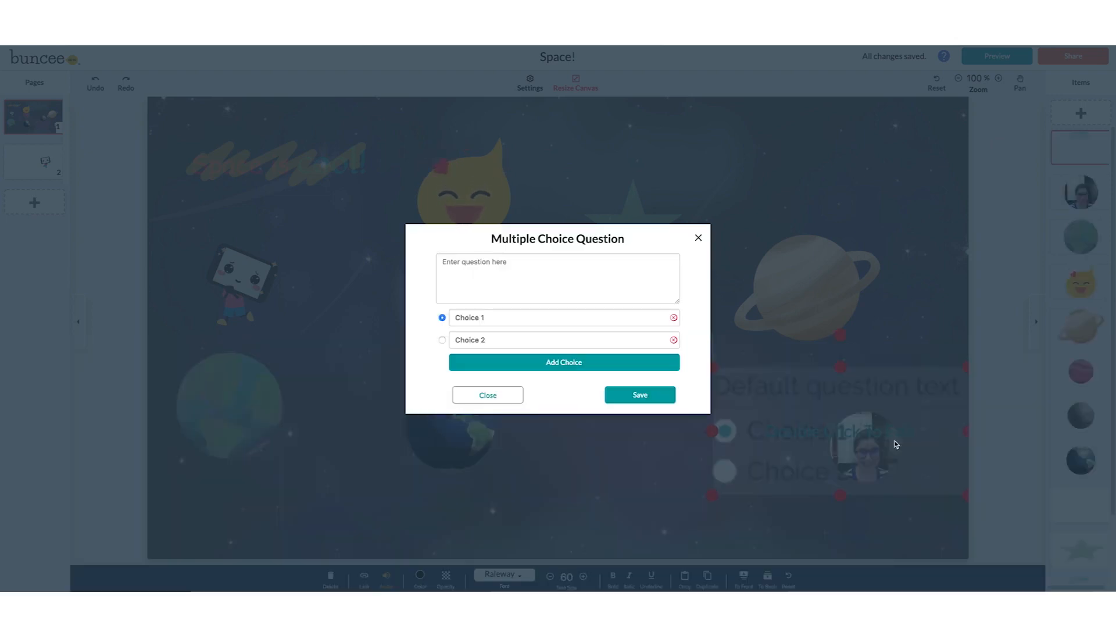
# - Try marking Choice 2 as the correct answer and adding a third and fourth choice, and close the question without saving
pyautogui.click(504, 268)
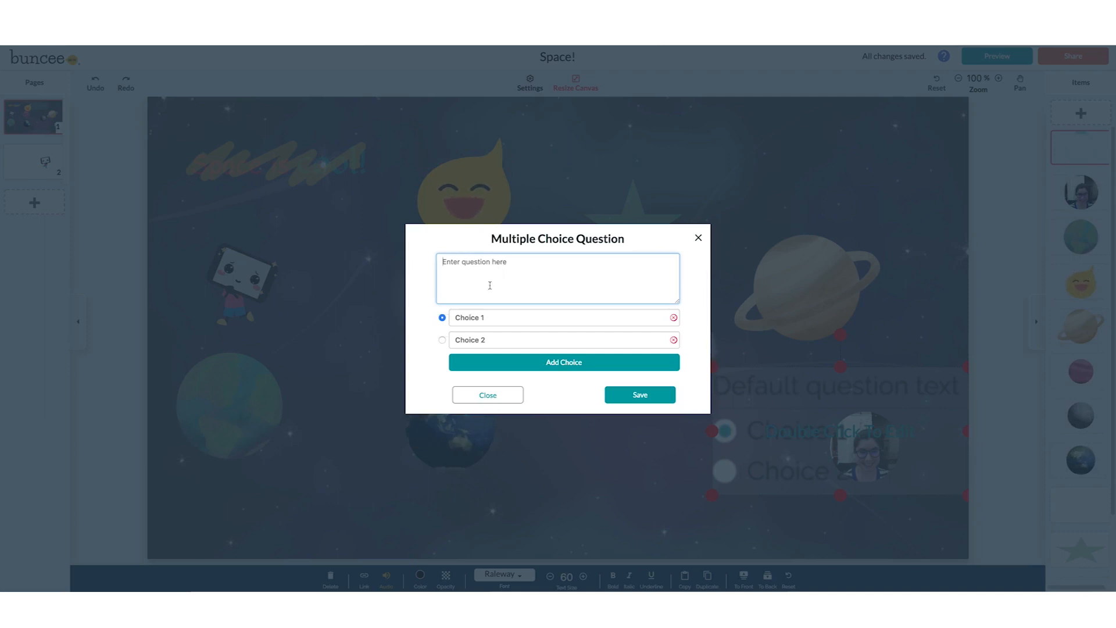
pyautogui.click(442, 340)
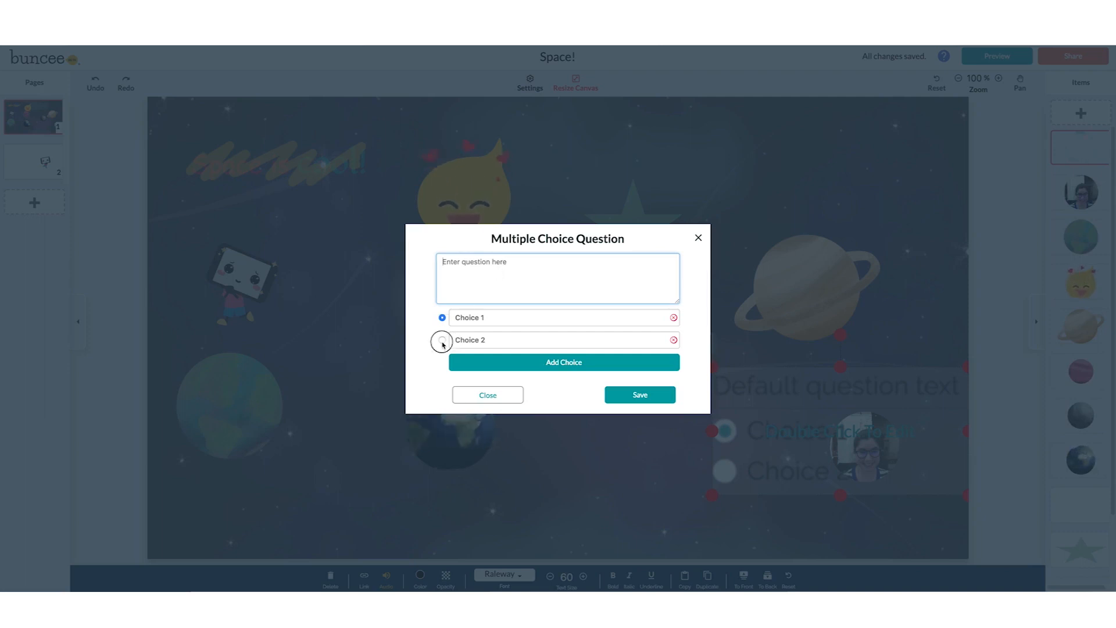
pyautogui.click(473, 367)
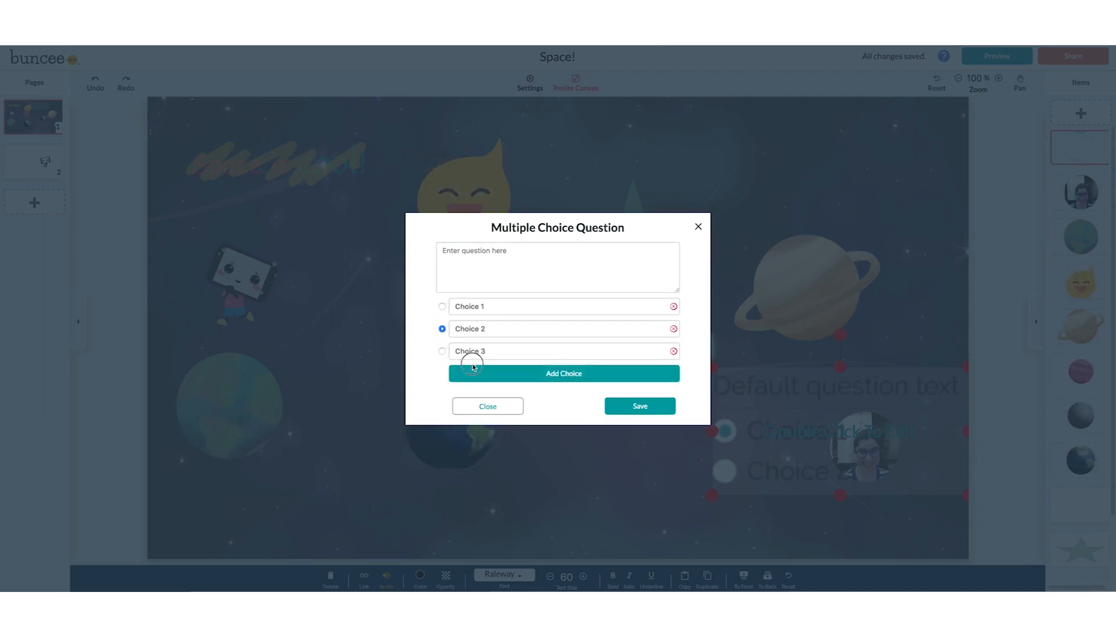
pyautogui.click(474, 372)
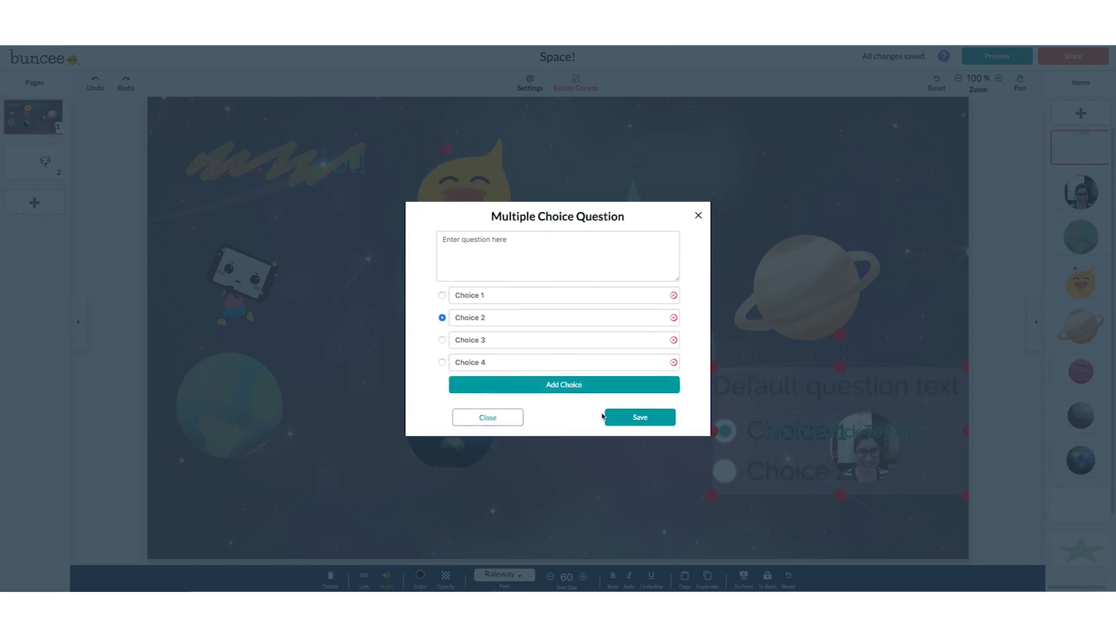
pyautogui.click(489, 418)
# - Move the multiple choice question clear of the photo and delete it from the page
pyautogui.moveTo(741, 444); pyautogui.dragTo(561, 438)
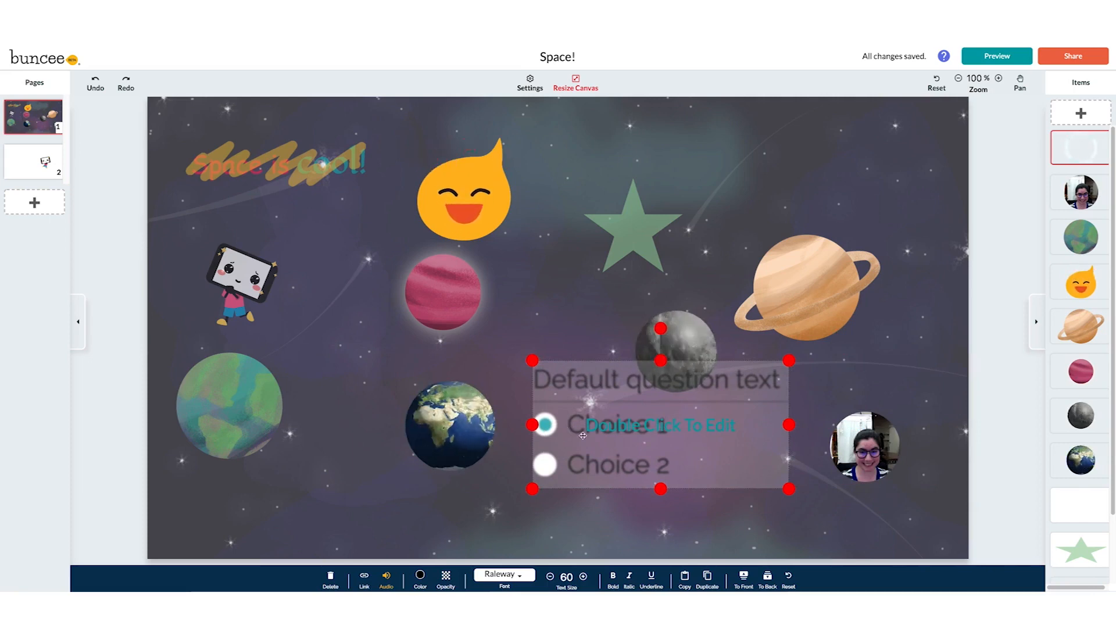
pyautogui.press('Delete')
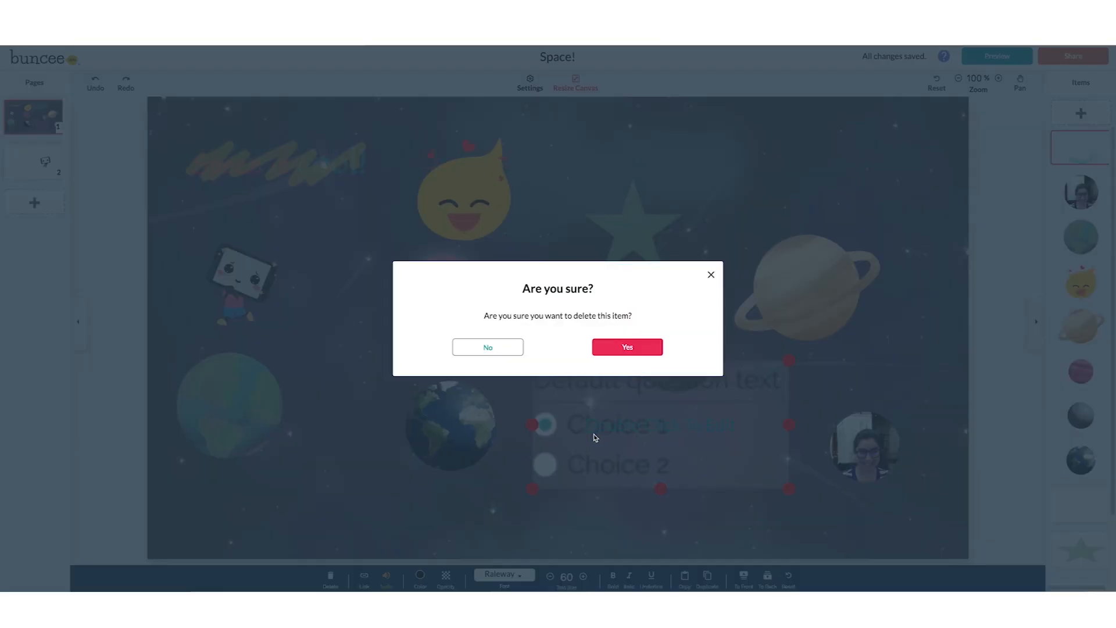
pyautogui.click(616, 351)
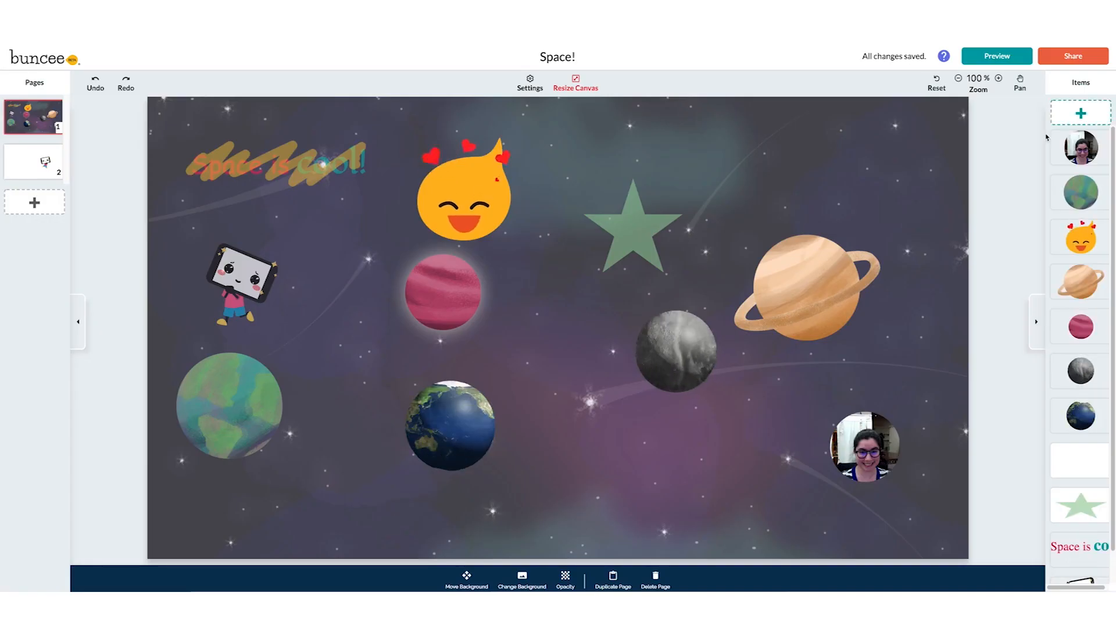
# - Add a QR code item, shrink it and place it below the moon between the realistic Earth and the photo
pyautogui.click(1064, 121)
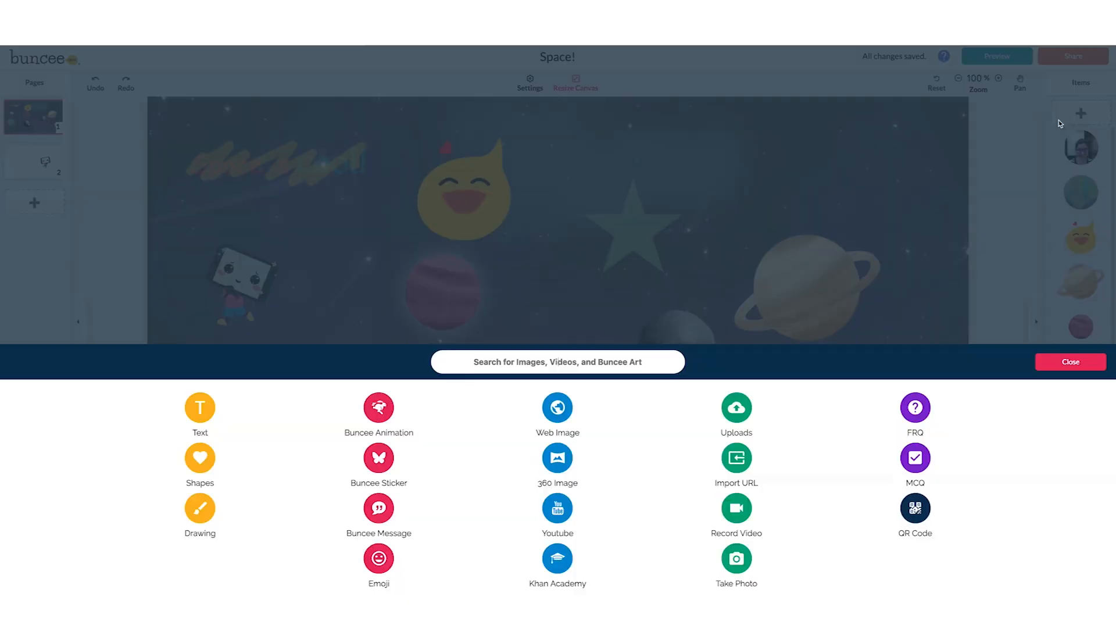
pyautogui.click(916, 507)
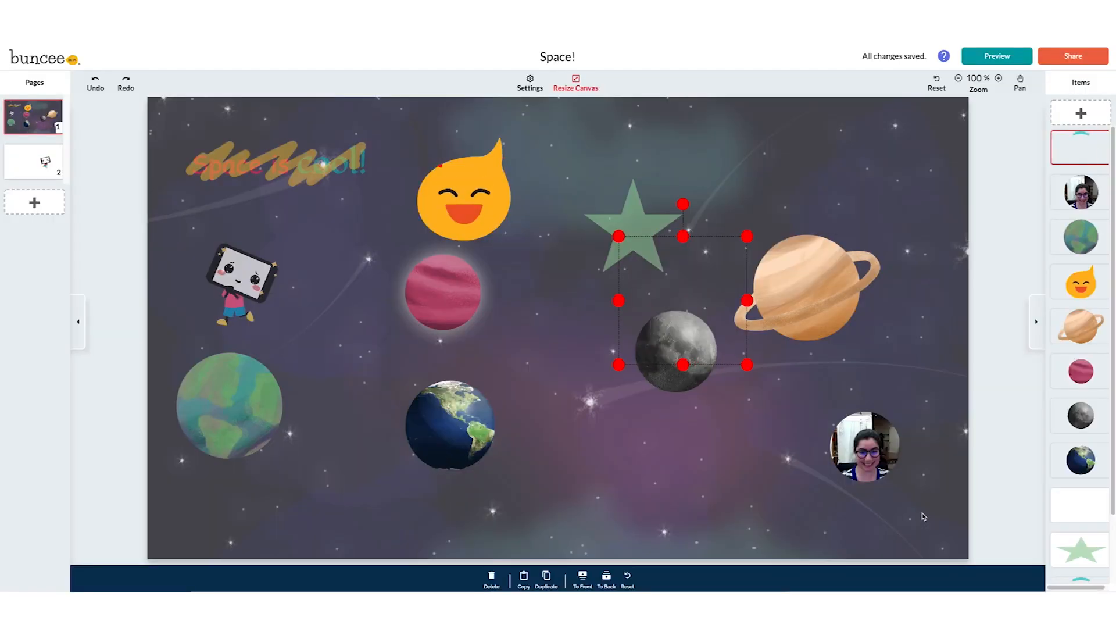
pyautogui.moveTo(699, 315); pyautogui.dragTo(596, 498)
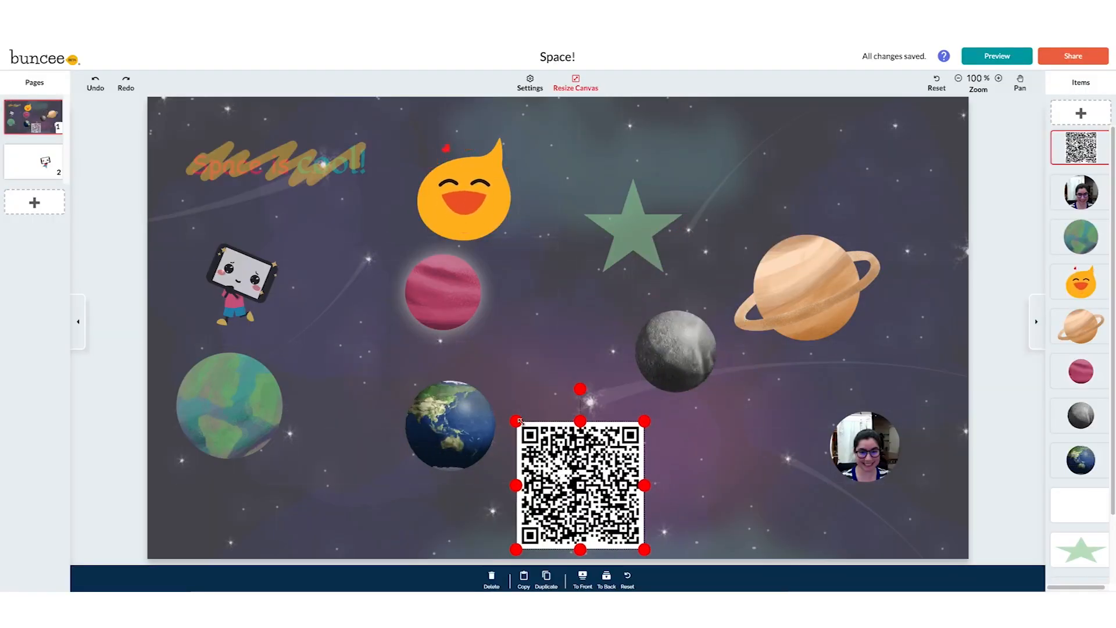
pyautogui.moveTo(523, 423); pyautogui.dragTo(576, 383)
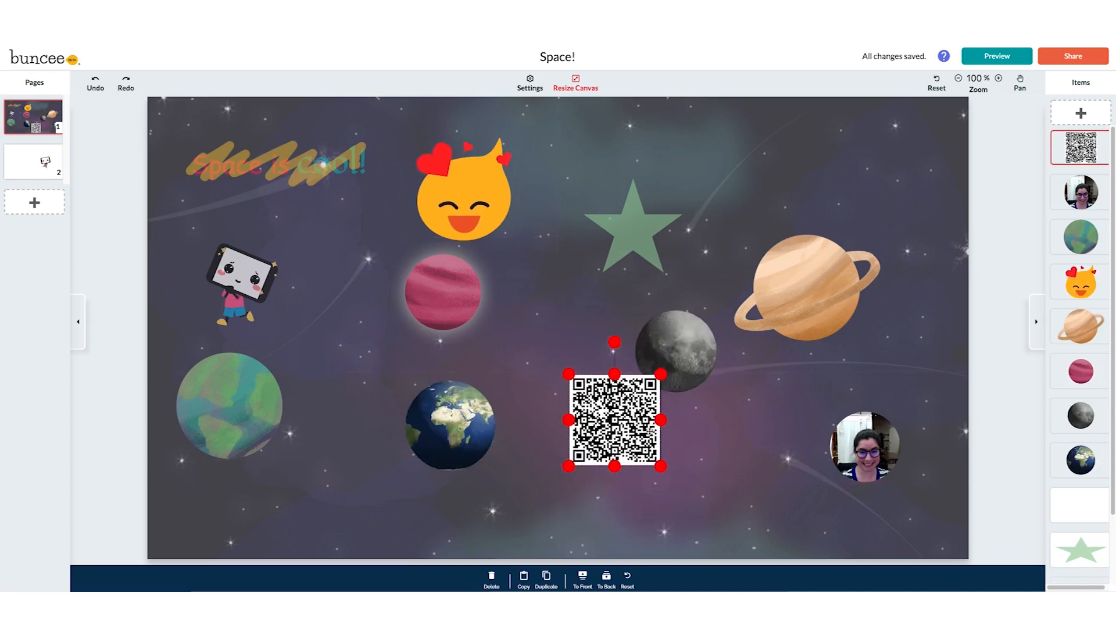
pyautogui.click(737, 429)
pyautogui.moveTo(638, 426); pyautogui.dragTo(632, 447)
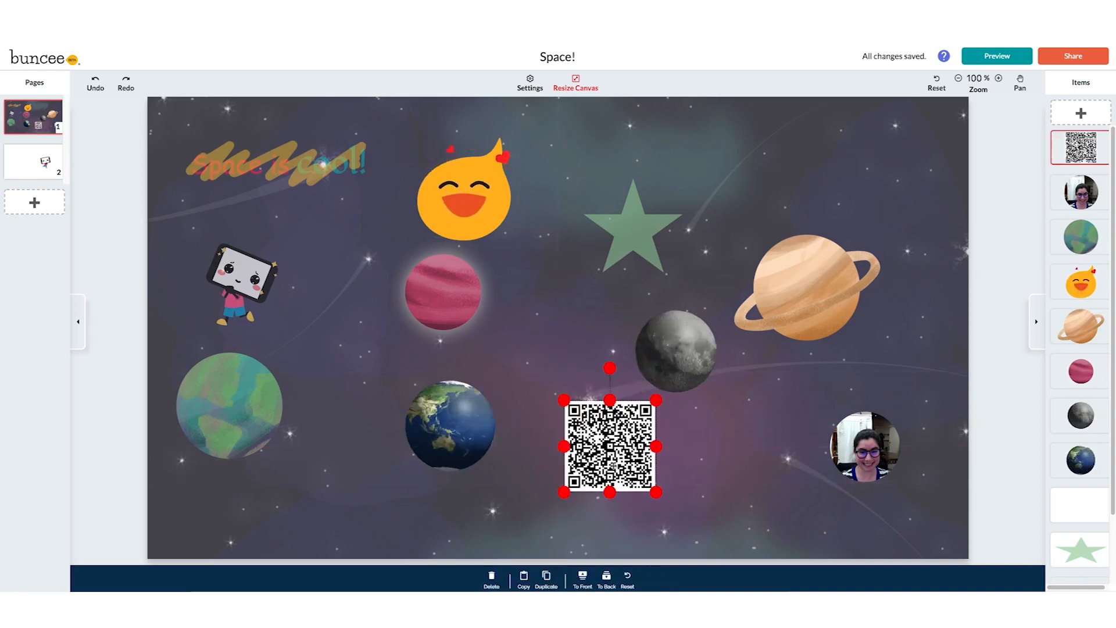
pyautogui.moveTo(617, 465); pyautogui.dragTo(632, 479)
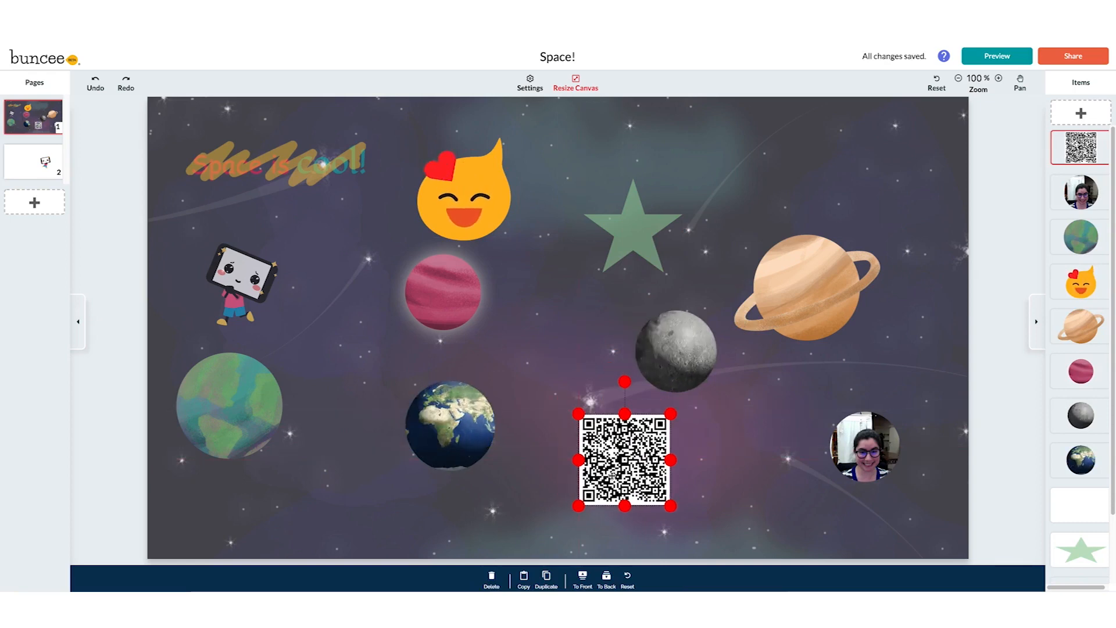
# - Copy the QR code, paste it onto page 2 and move it to the left of the tablet character
pyautogui.click(523, 579)
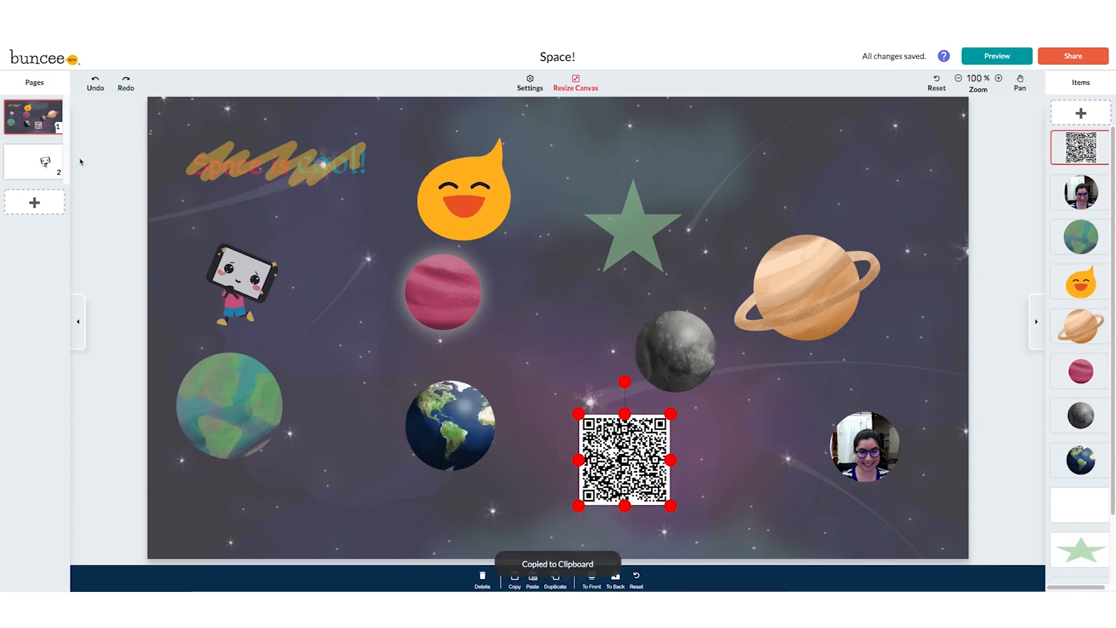
pyautogui.click(47, 168)
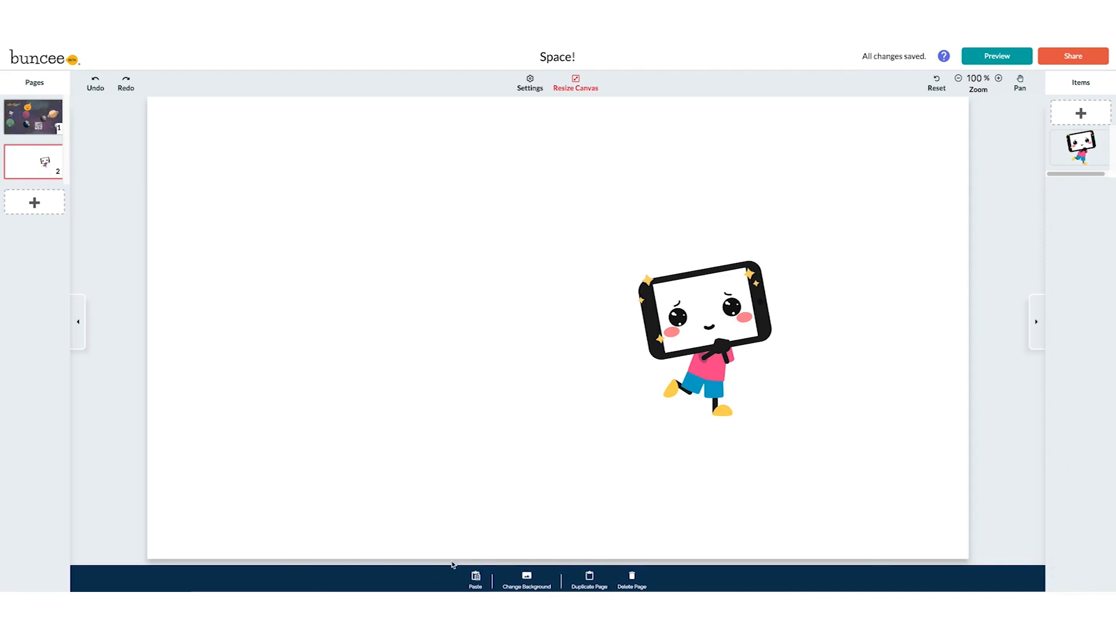
pyautogui.click(473, 578)
pyautogui.moveTo(627, 395); pyautogui.dragTo(343, 421)
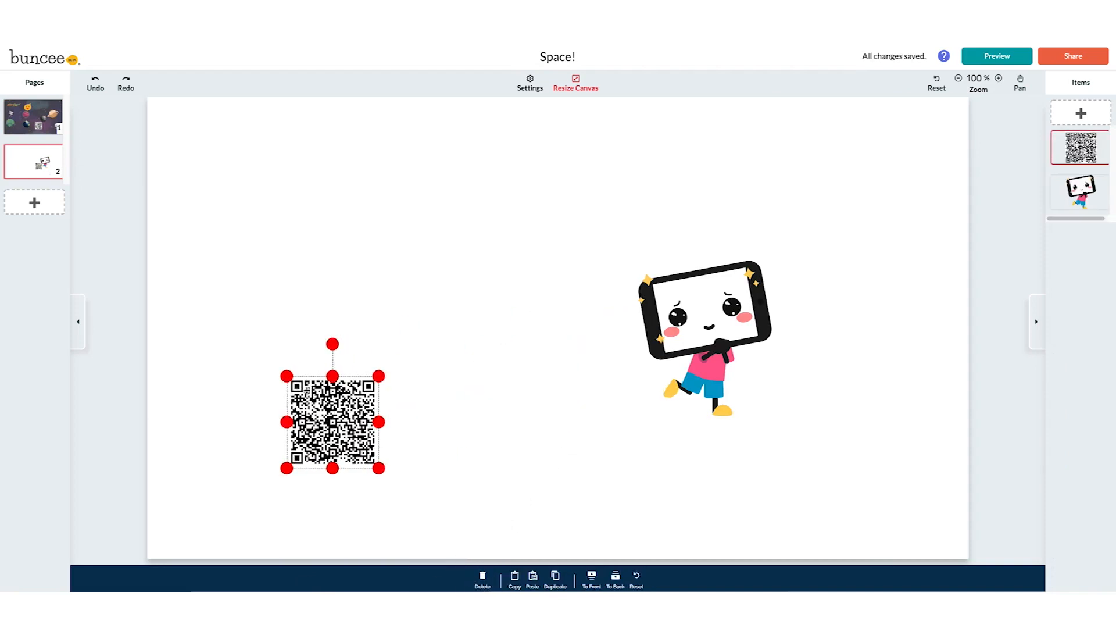
# - Enlarge the QR code on page 2 and position it level with the tablet character
pyautogui.moveTo(286, 377); pyautogui.dragTo(266, 266)
pyautogui.moveTo(325, 306); pyautogui.dragTo(424, 290)
pyautogui.click(531, 374)
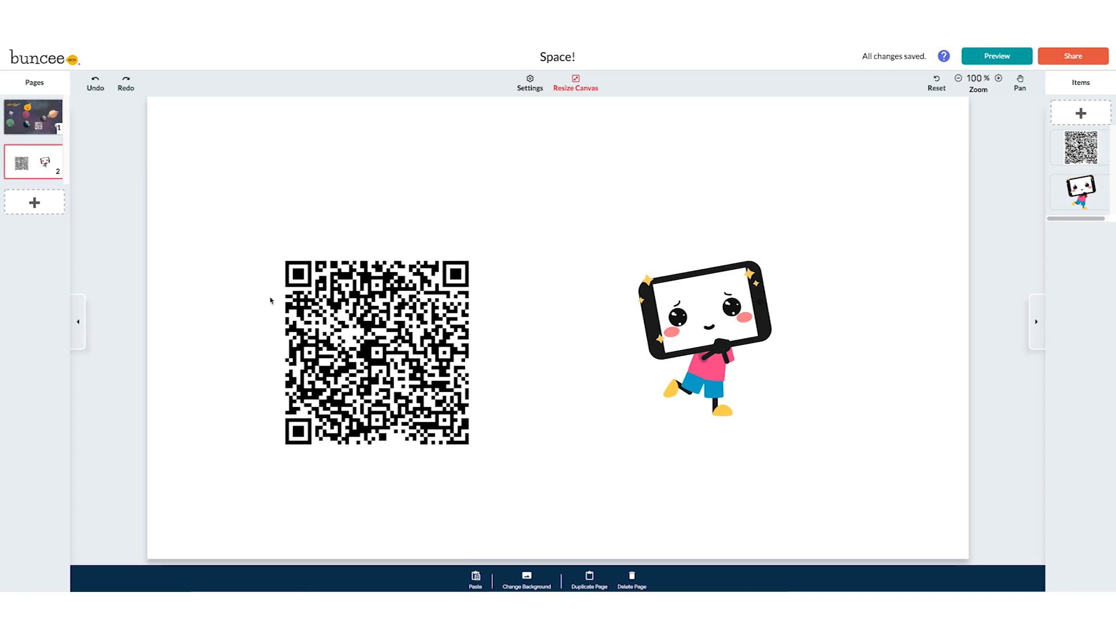
# - Delete the QR code from page 1
pyautogui.click(47, 127)
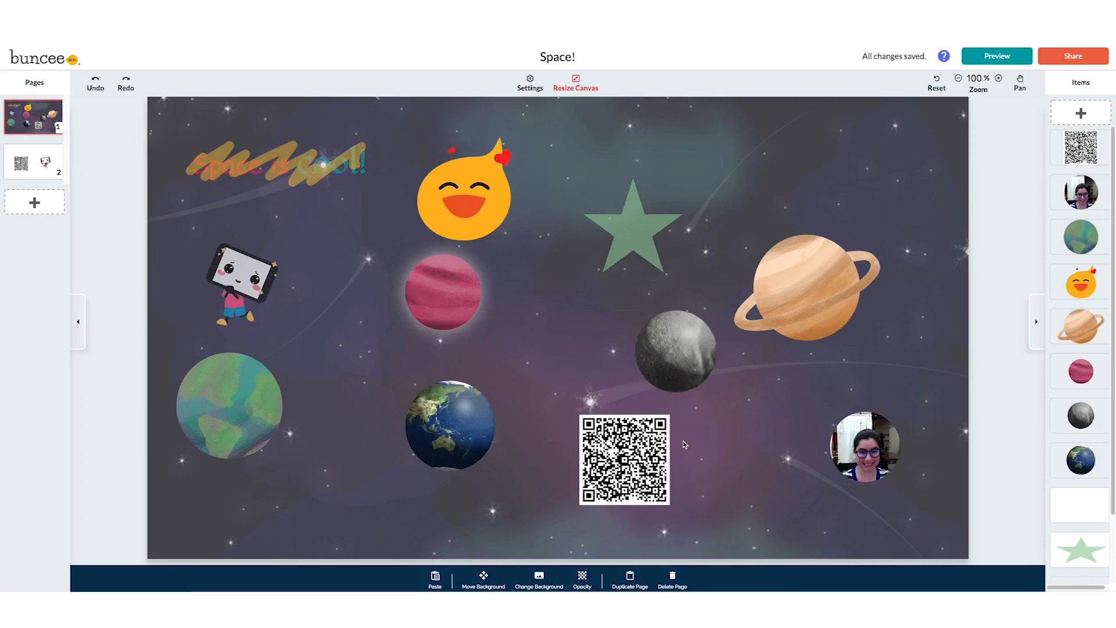
pyautogui.click(624, 459)
pyautogui.press('Delete')
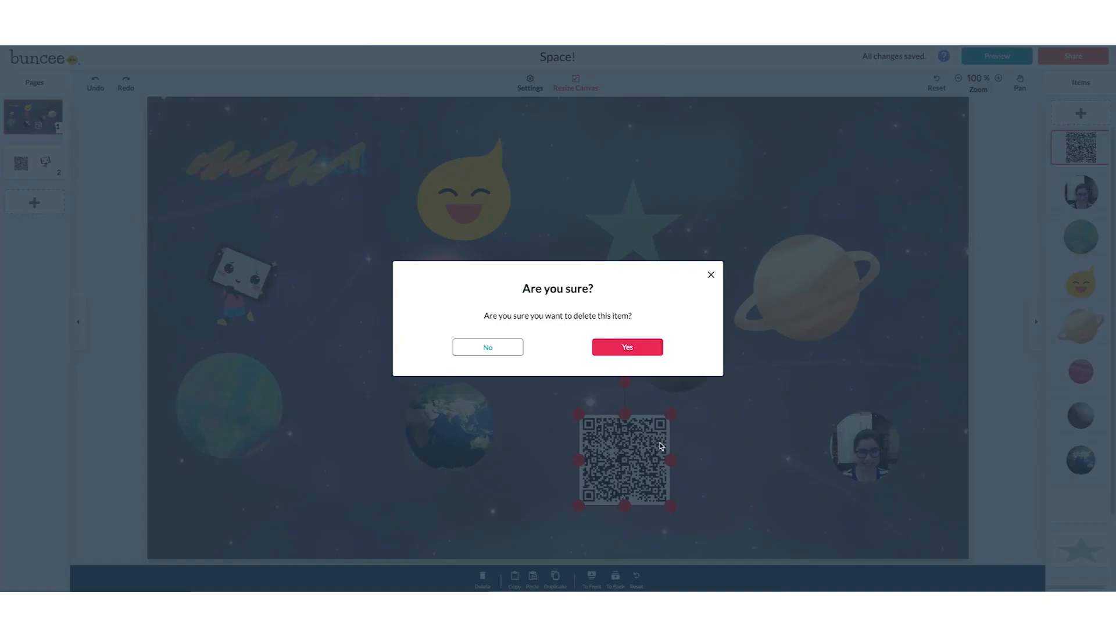
pyautogui.click(627, 348)
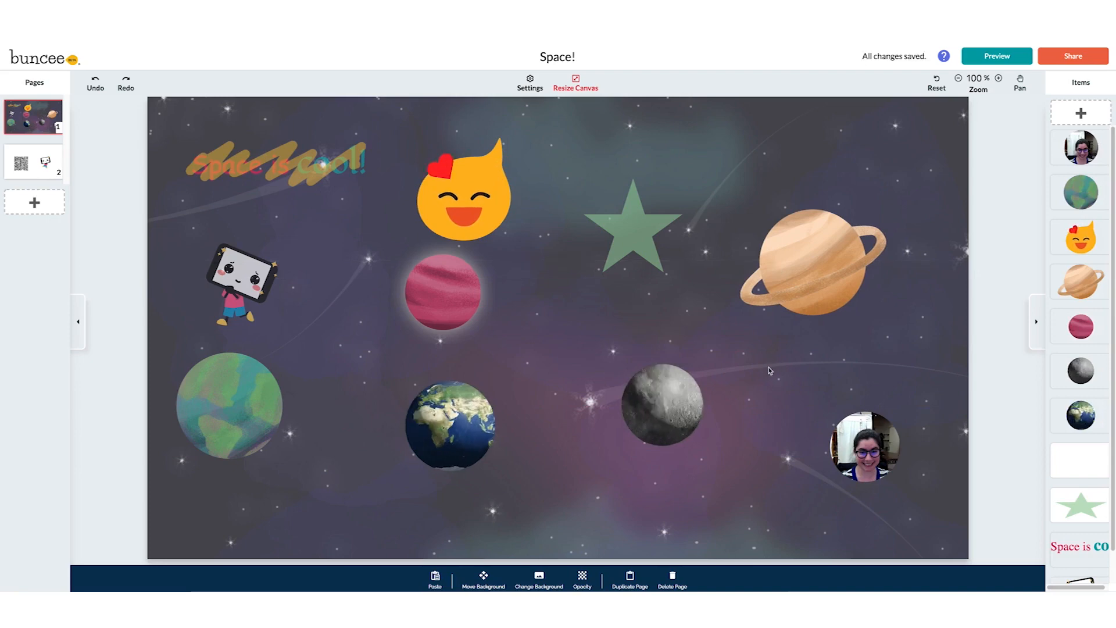
pyautogui.click(1073, 116)
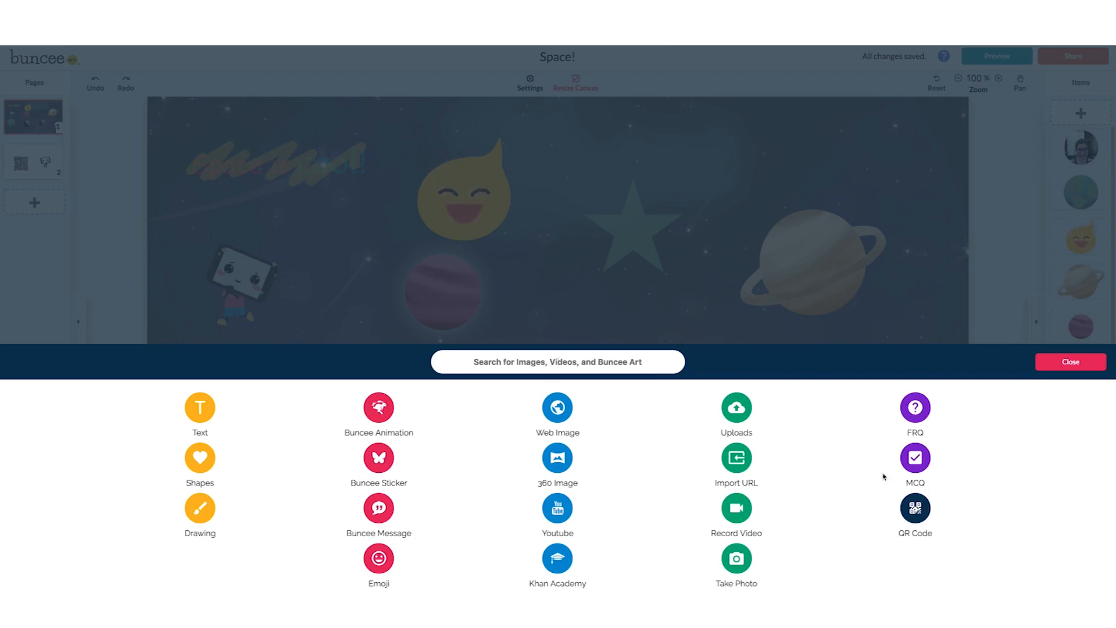
pyautogui.click(1074, 363)
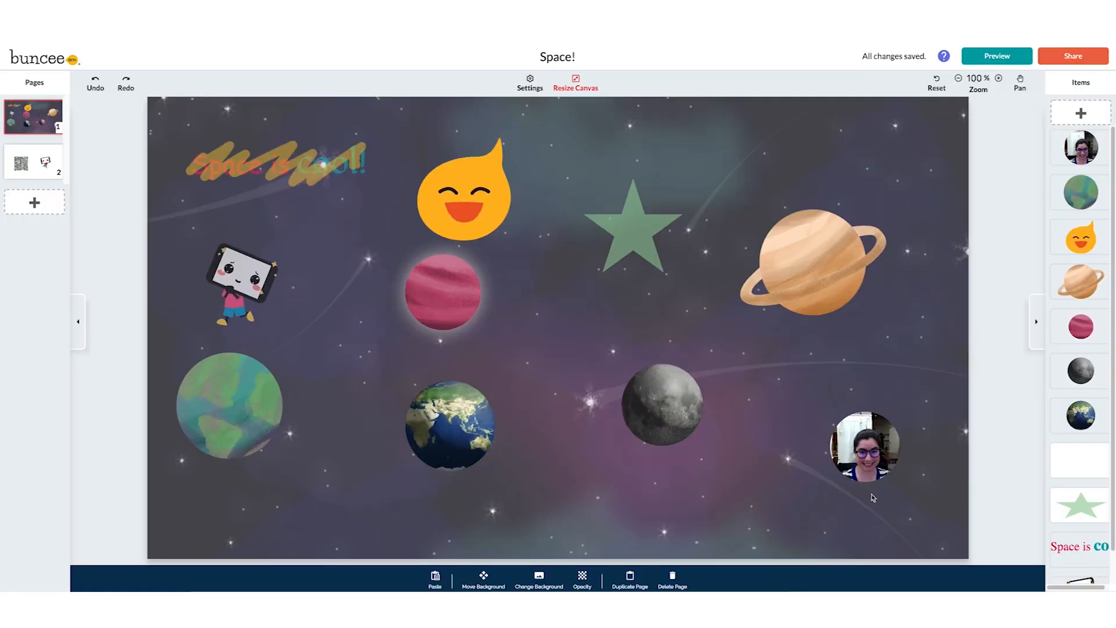
# - Move the moon down to the bottom centre of the page, then try undoing and redoing the move, finishing with an undo
pyautogui.moveTo(651, 400); pyautogui.dragTo(546, 507)
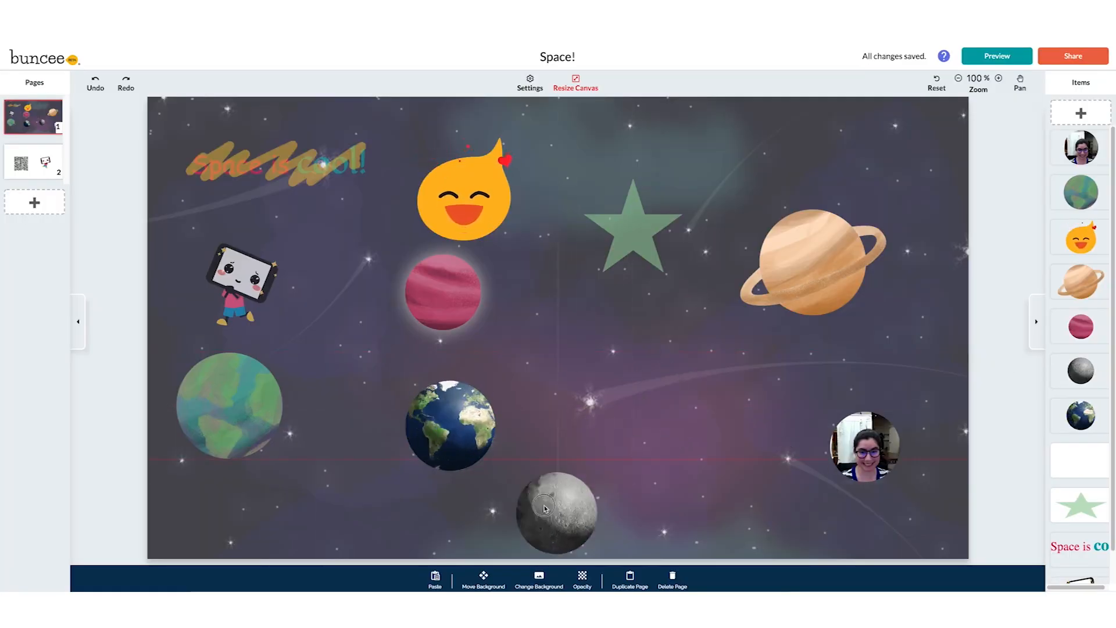
pyautogui.click(106, 89)
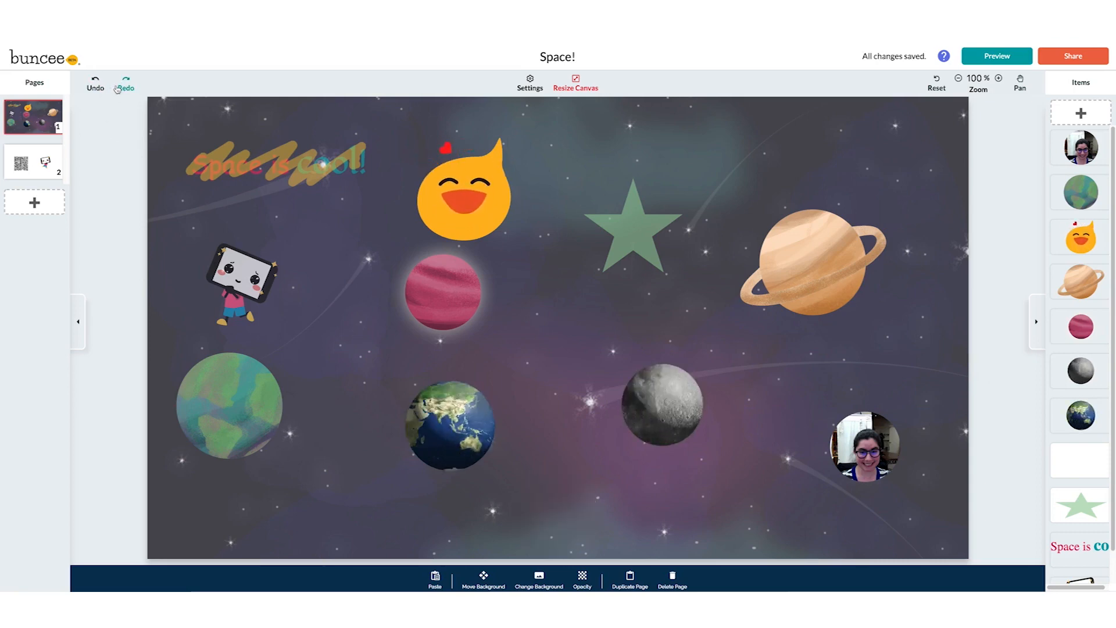
pyautogui.click(117, 88)
pyautogui.click(95, 84)
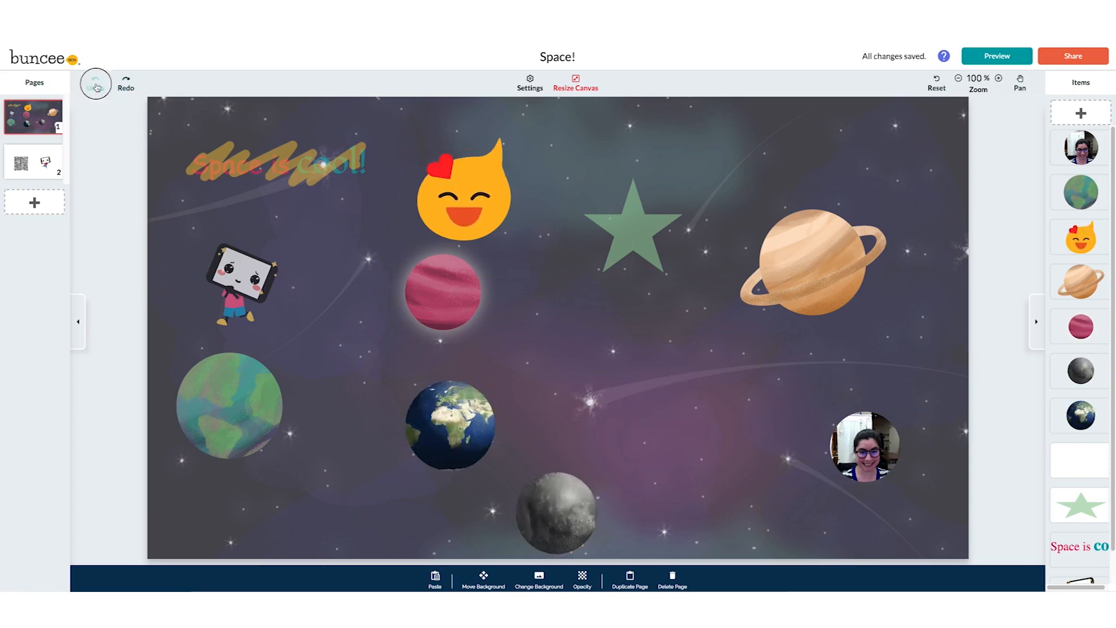
pyautogui.click(125, 86)
pyautogui.click(97, 87)
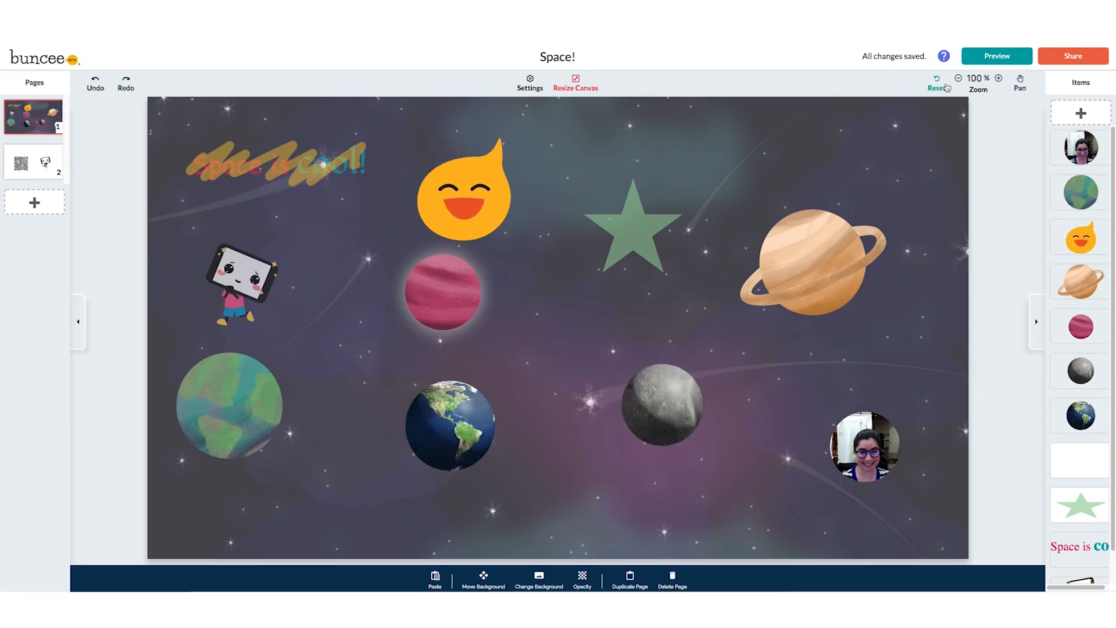
# - Shrink the moon to a small fraction of its size and place it against the right edge of the realistic Earth
pyautogui.click(998, 79)
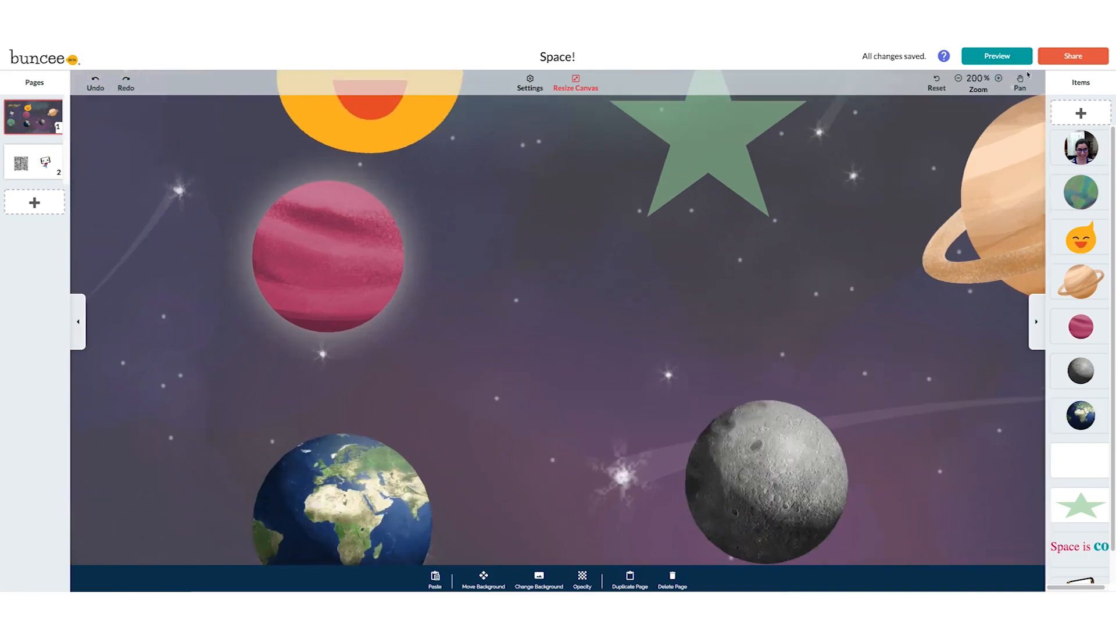
pyautogui.click(1020, 82)
pyautogui.moveTo(765, 356); pyautogui.dragTo(880, 219)
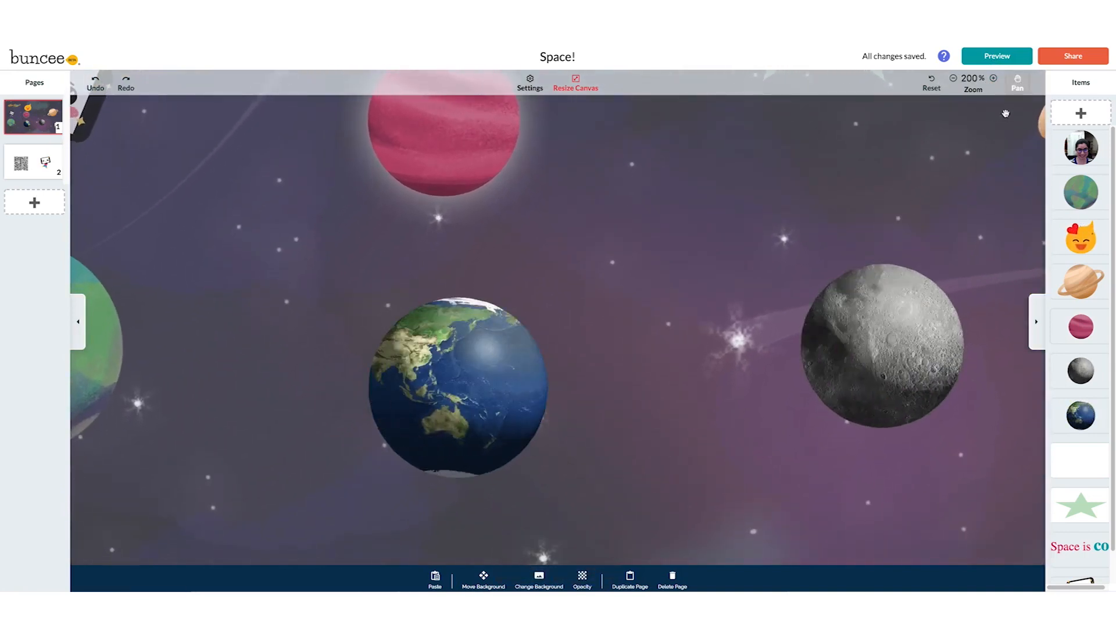
pyautogui.click(1017, 83)
pyautogui.moveTo(882, 316); pyautogui.dragTo(596, 256)
pyautogui.moveTo(563, 218); pyautogui.dragTo(550, 353)
pyautogui.click(827, 399)
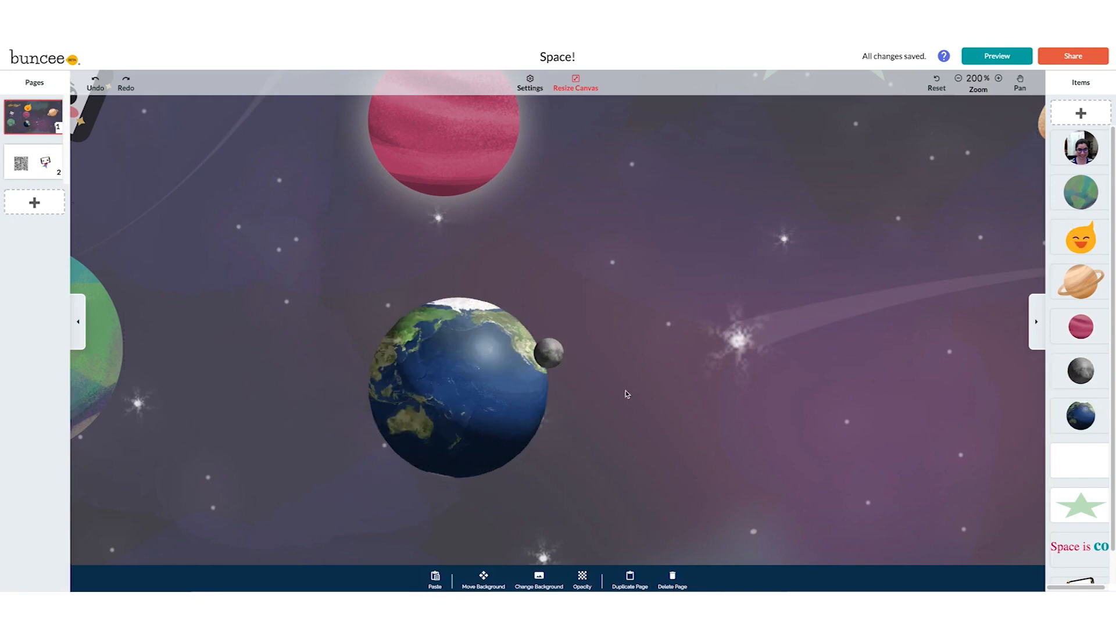
pyautogui.click(944, 82)
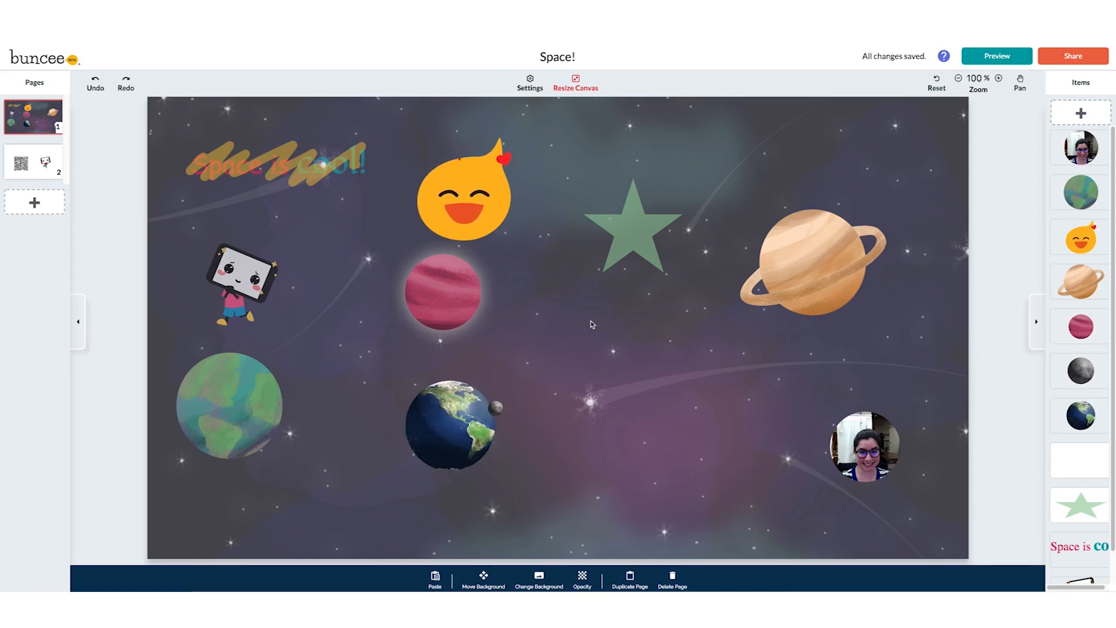
# - Examine the Buncee Size (16:9), Square (1:1) and Banners (3:1) canvas options, including their suggested uses and orientations
pyautogui.click(575, 86)
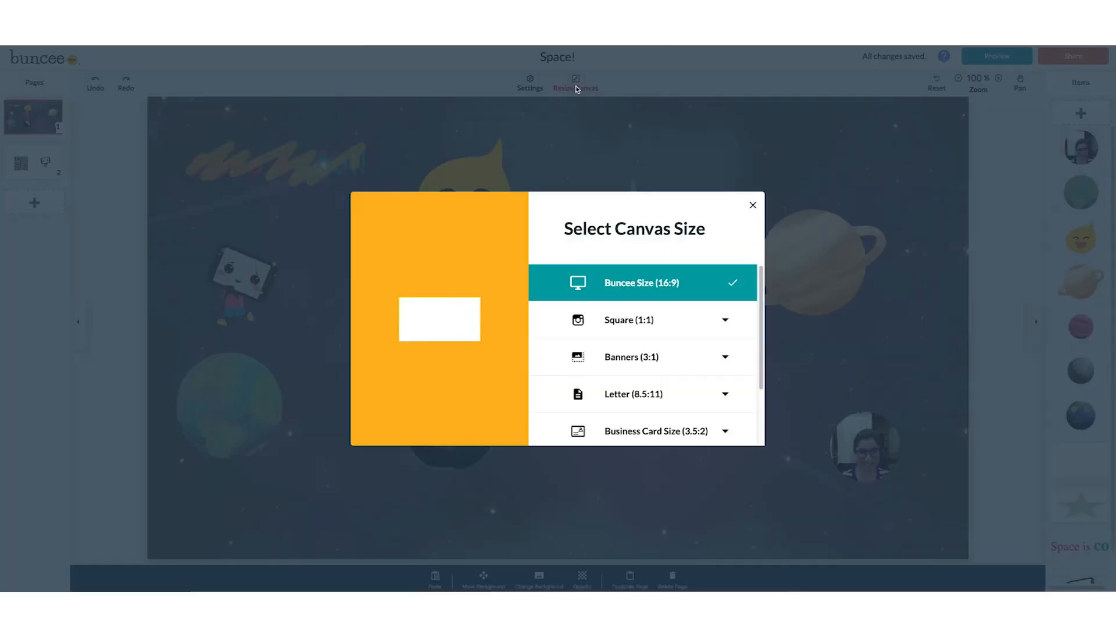
pyautogui.click(604, 286)
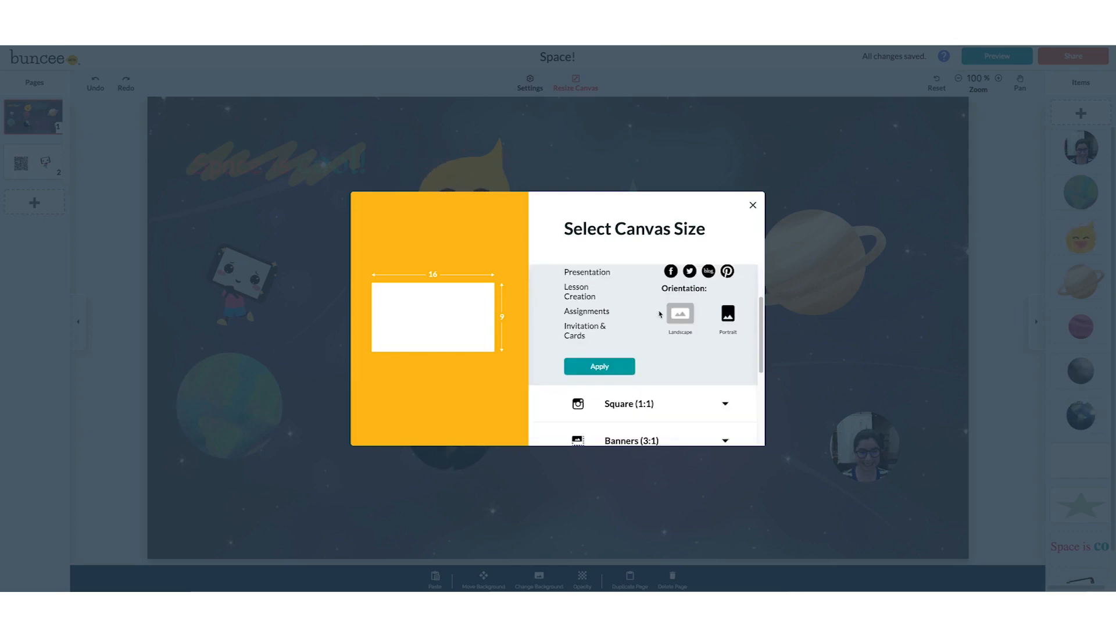
pyautogui.scroll(-1, 660, 313)
pyautogui.scroll(-1, 642, 336)
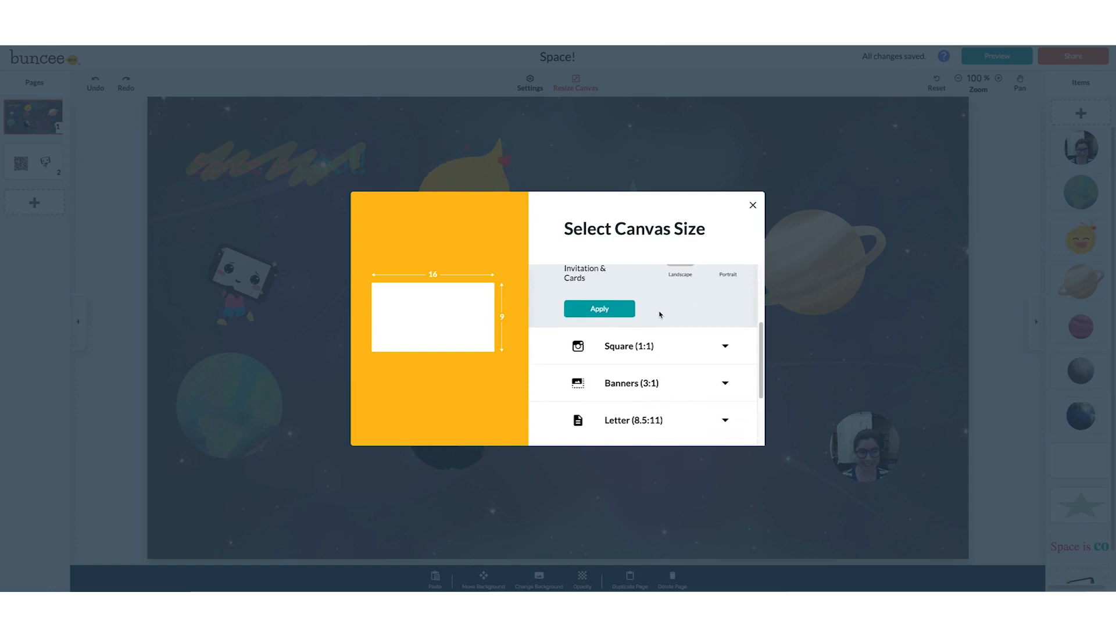
pyautogui.click(642, 337)
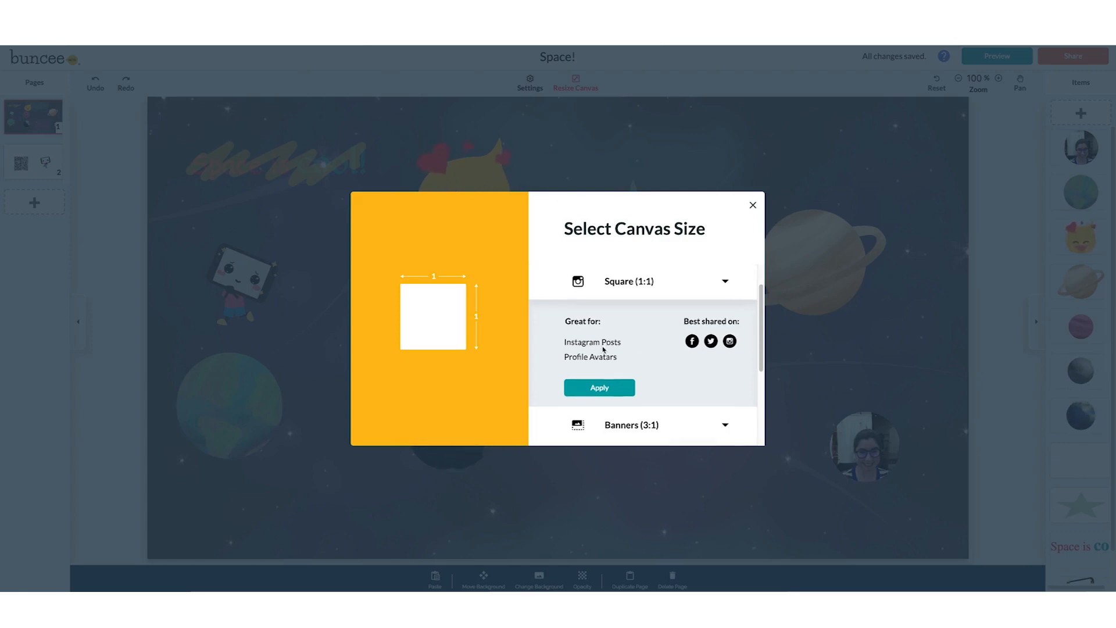
pyautogui.scroll(-1, 602, 355)
pyautogui.click(602, 377)
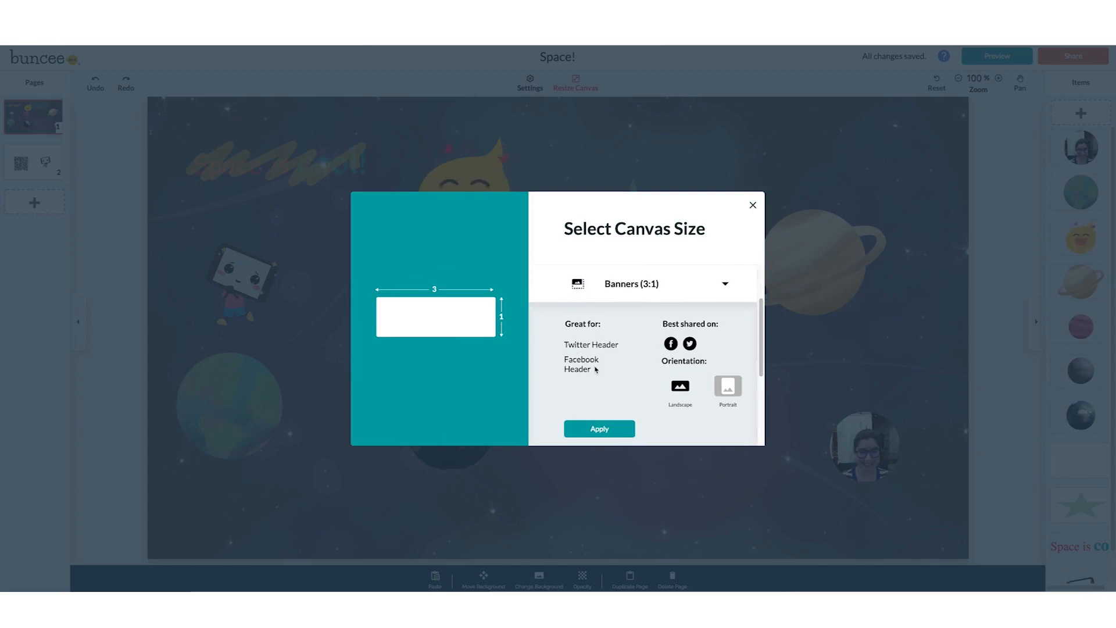
pyautogui.click(680, 385)
pyautogui.click(720, 388)
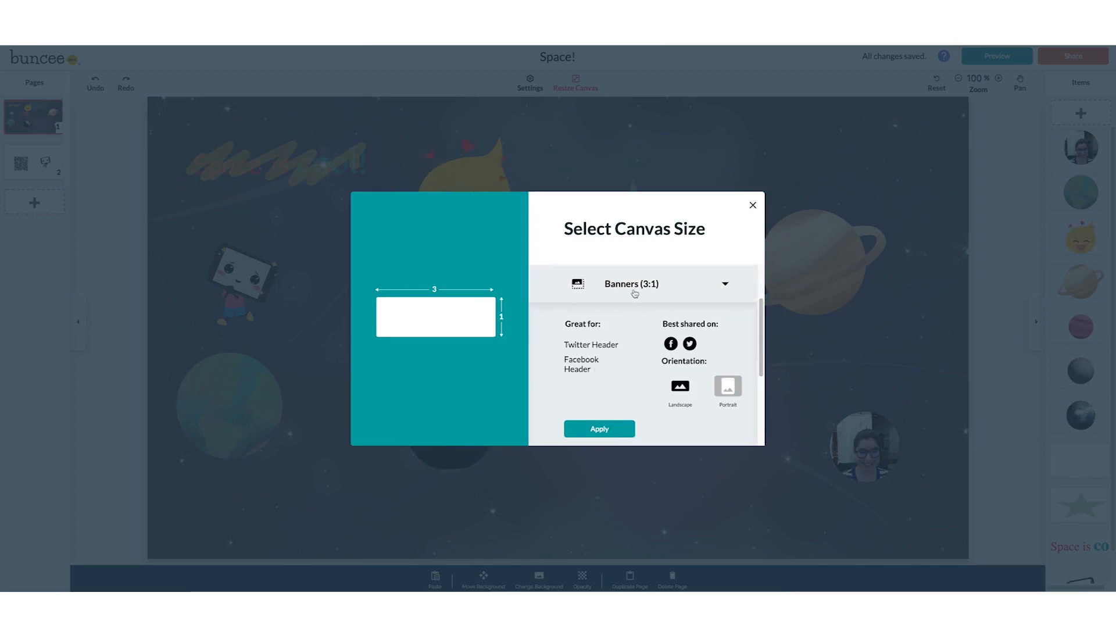
# - Examine the Letter (8.5:11), Business Card Size (3.5:2), Playing Card (3:5) and Custom canvas options
pyautogui.scroll(-3, 635, 293)
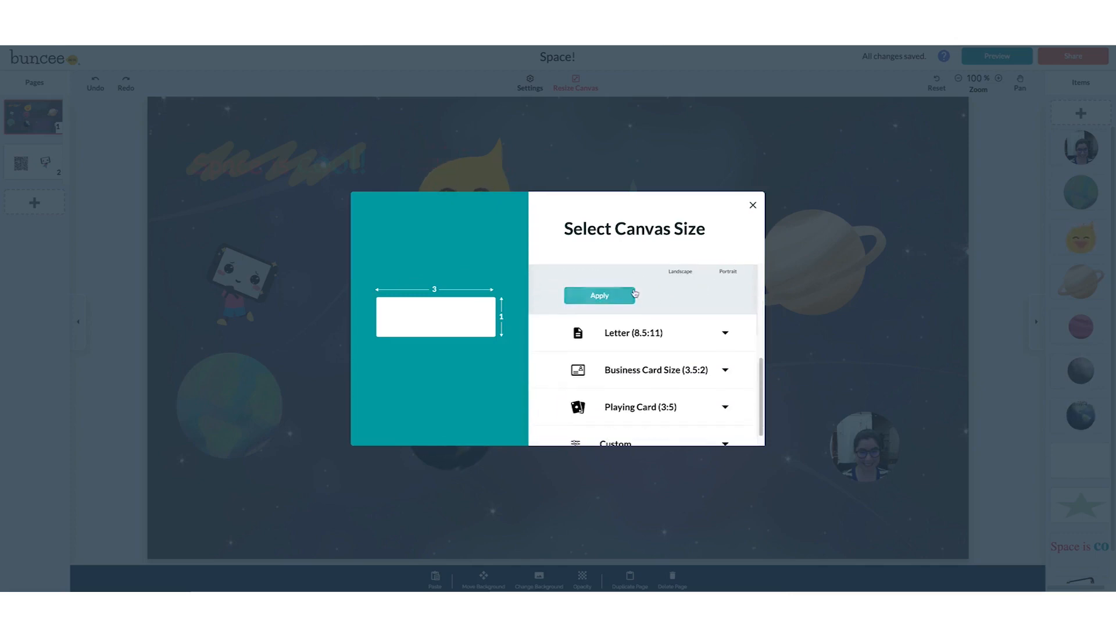
pyautogui.click(622, 340)
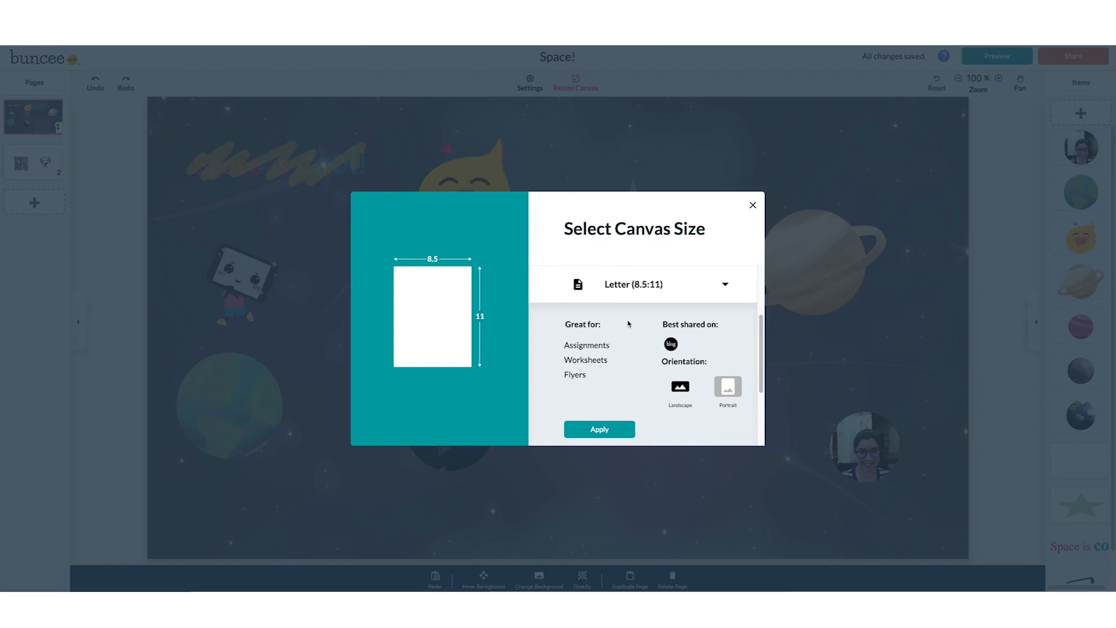
pyautogui.scroll(-1, 628, 323)
pyautogui.click(601, 406)
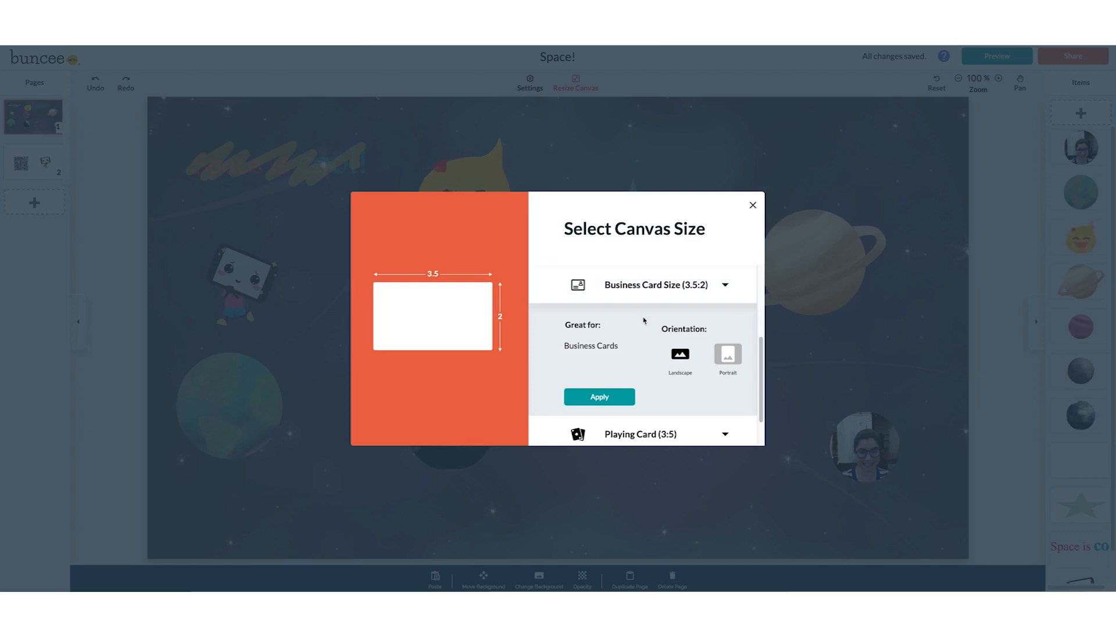
pyautogui.scroll(-1, 642, 322)
pyautogui.click(636, 385)
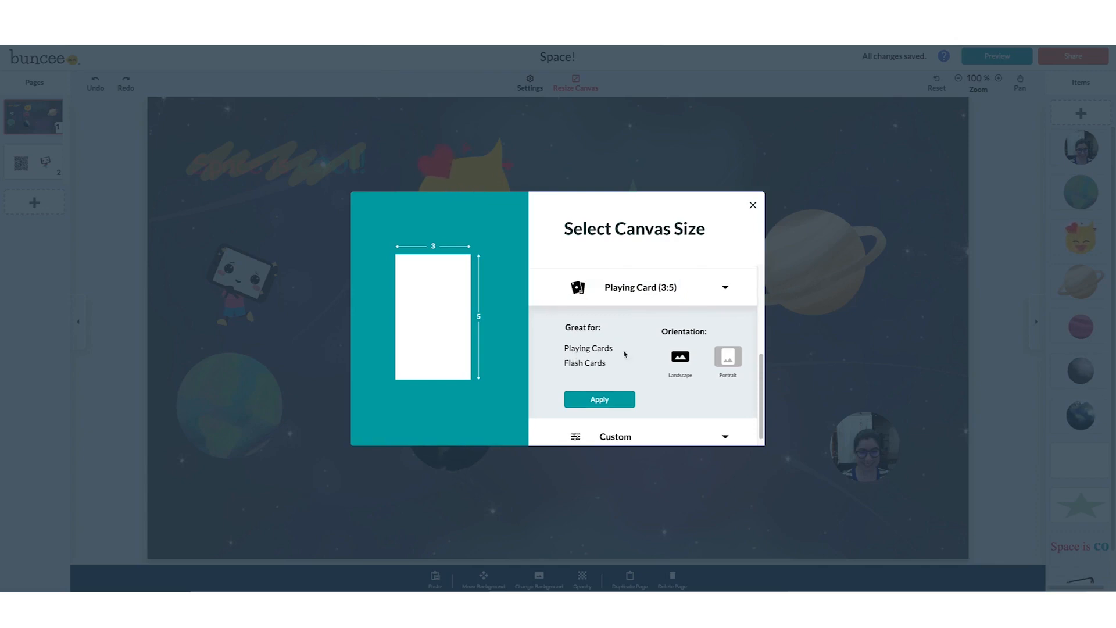
pyautogui.scroll(-1, 671, 350)
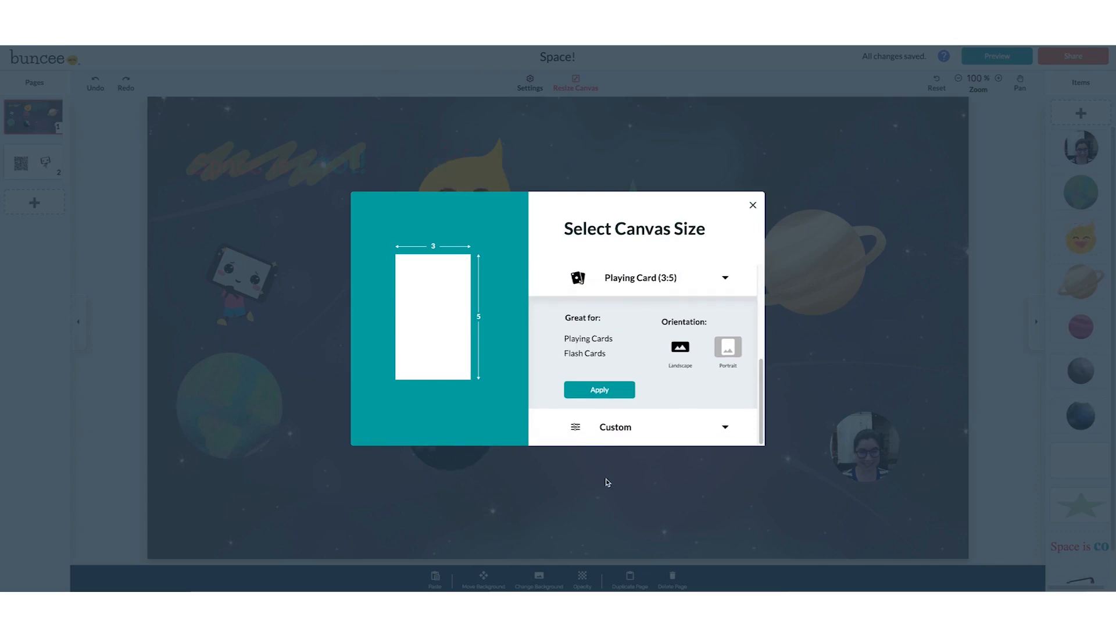
pyautogui.click(637, 433)
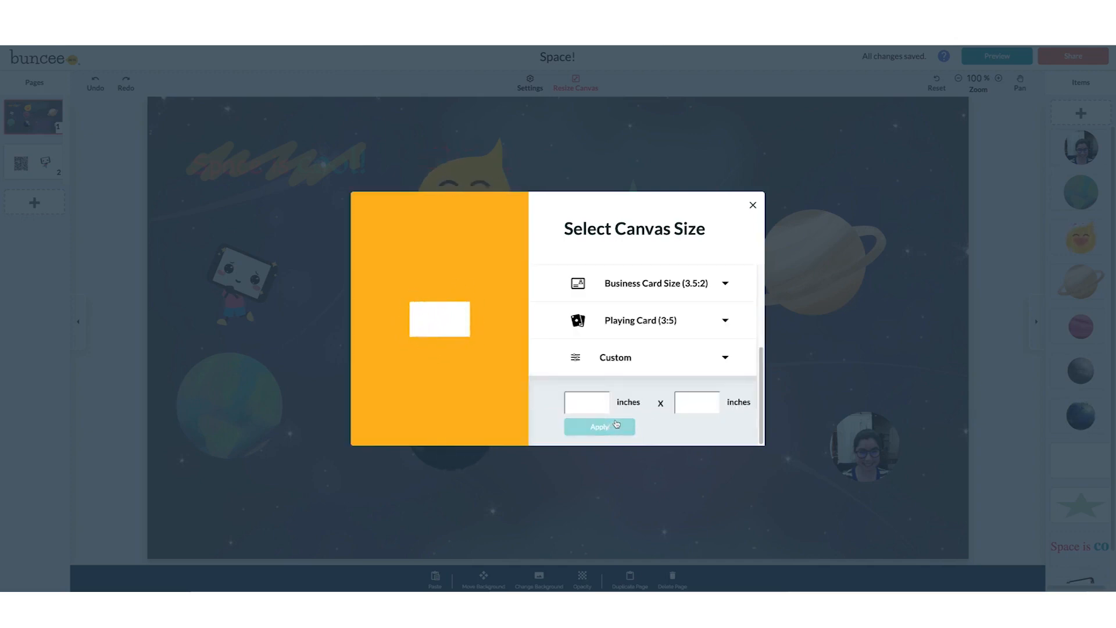
# - Change the canvas size to Square (1:1)
pyautogui.scroll(3, 671, 329)
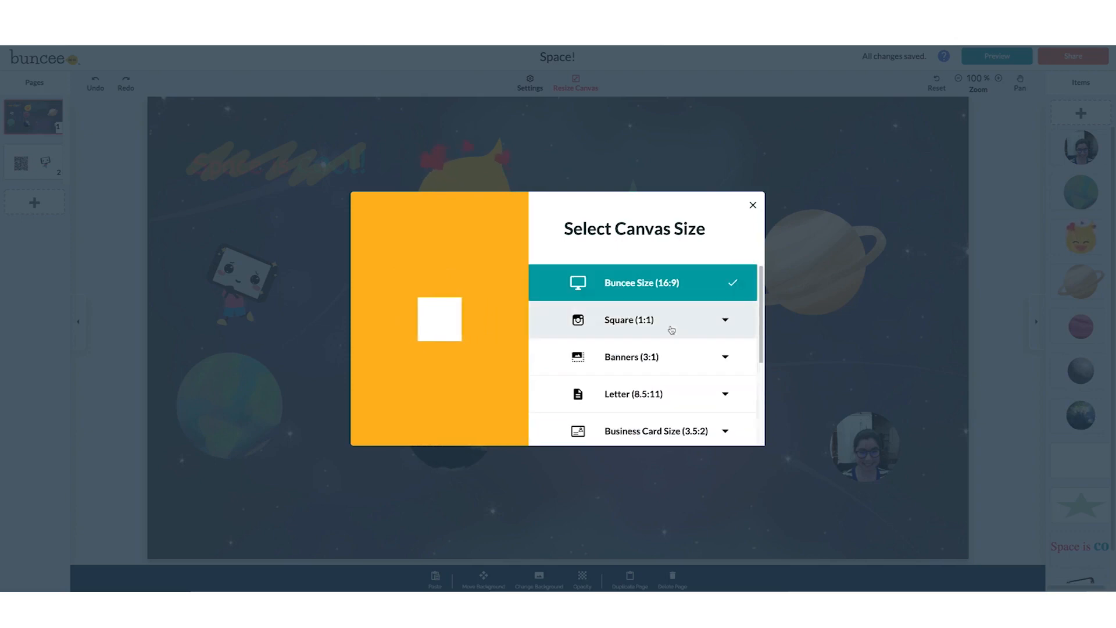
pyautogui.click(623, 318)
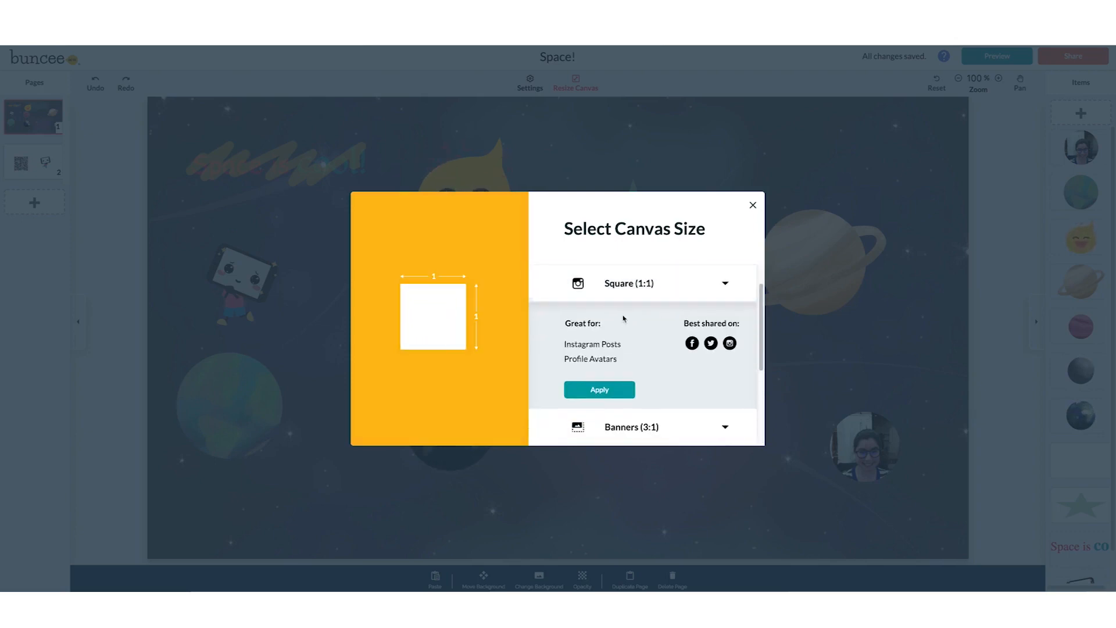
pyautogui.click(605, 391)
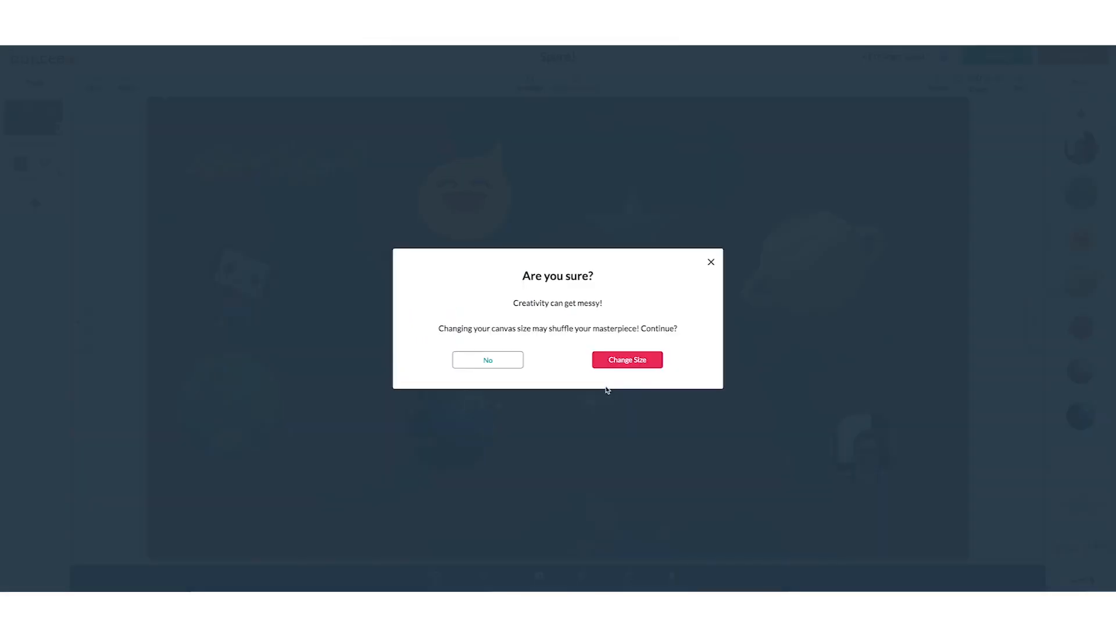
pyautogui.click(633, 363)
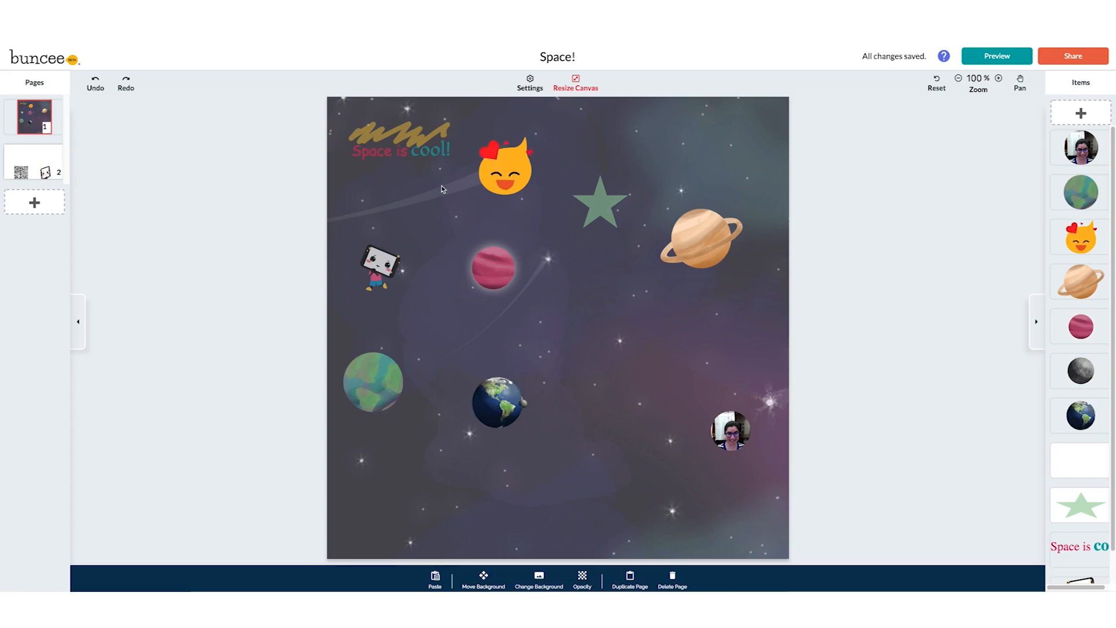
# - Move the tablet character slightly up toward the title and reposition the background so its pink glow sits right of the realistic Earth
pyautogui.moveTo(385, 263); pyautogui.dragTo(392, 234)
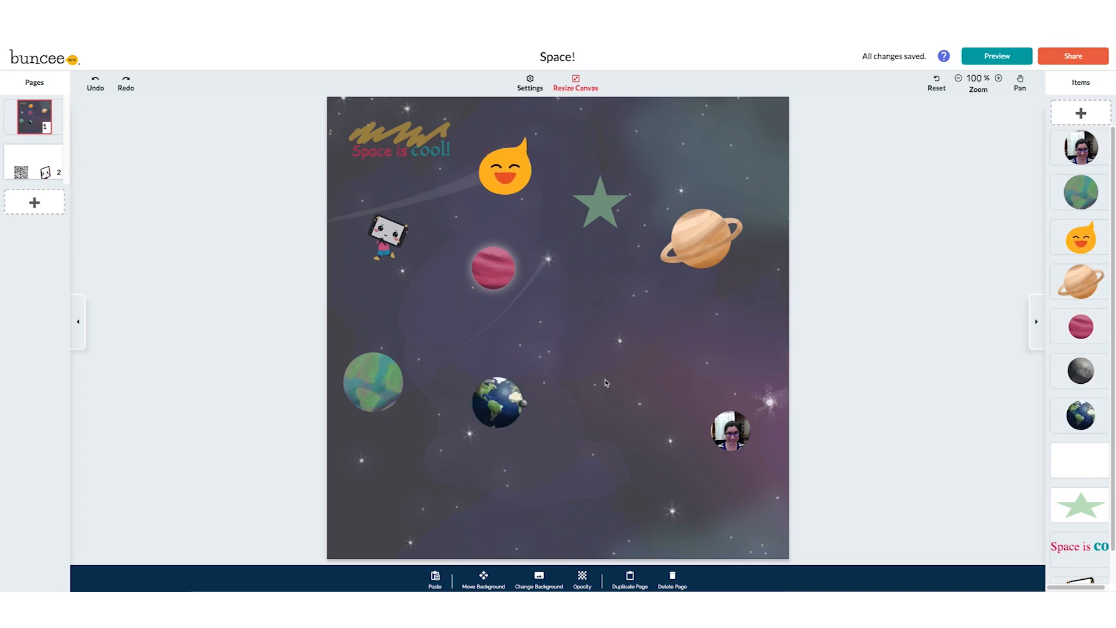
pyautogui.click(485, 576)
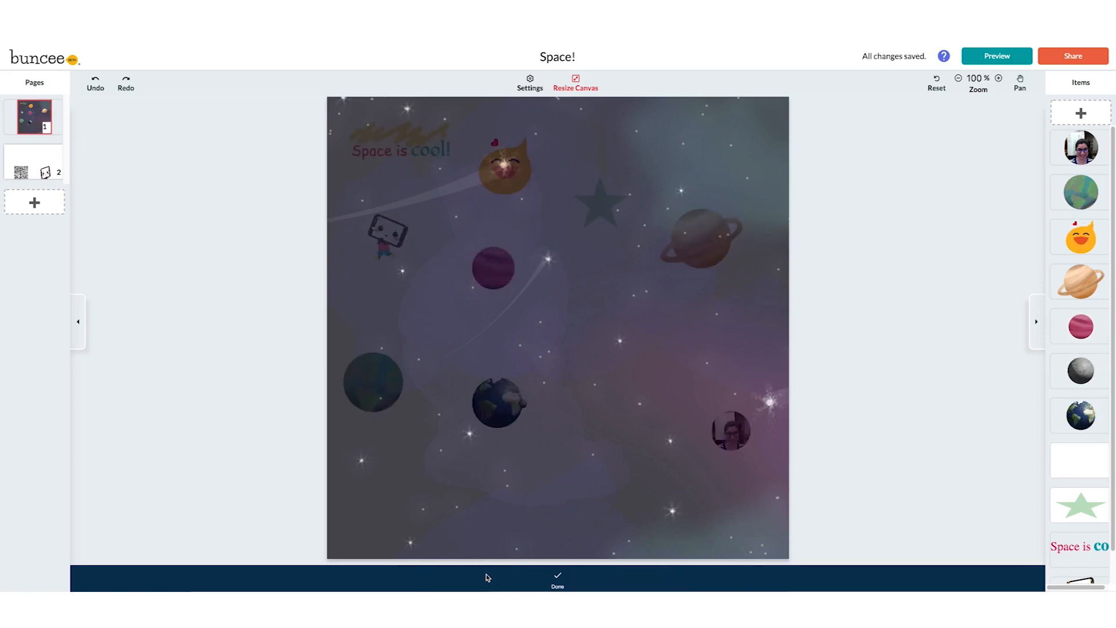
pyautogui.moveTo(643, 291); pyautogui.dragTo(495, 280)
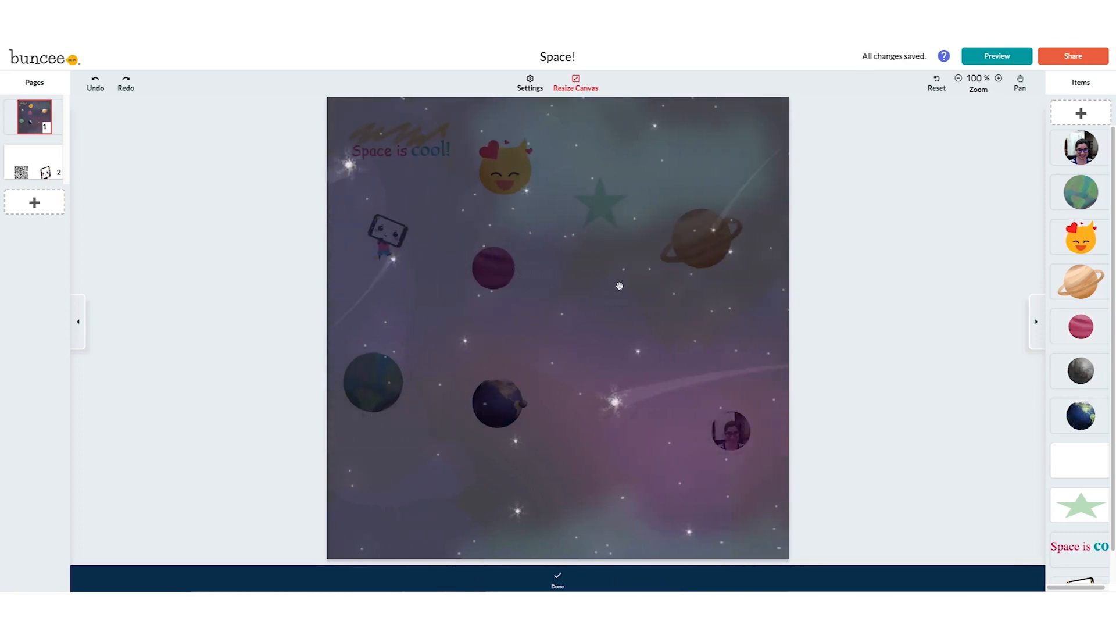
pyautogui.moveTo(657, 322); pyautogui.dragTo(431, 376)
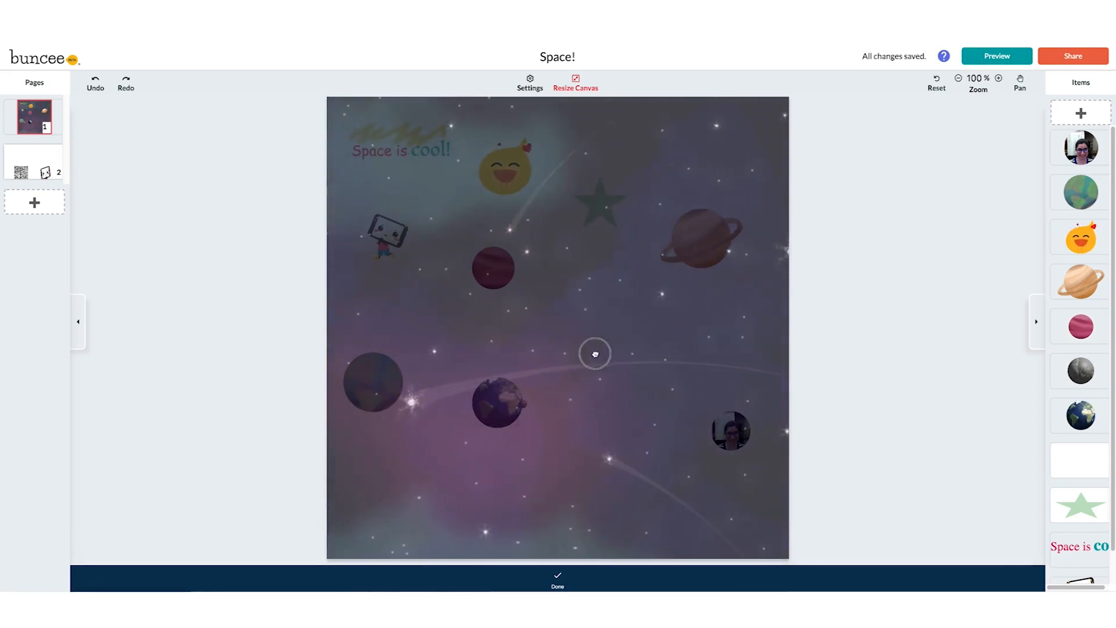
pyautogui.moveTo(525, 332); pyautogui.dragTo(564, 335)
pyautogui.moveTo(472, 344); pyautogui.dragTo(565, 382)
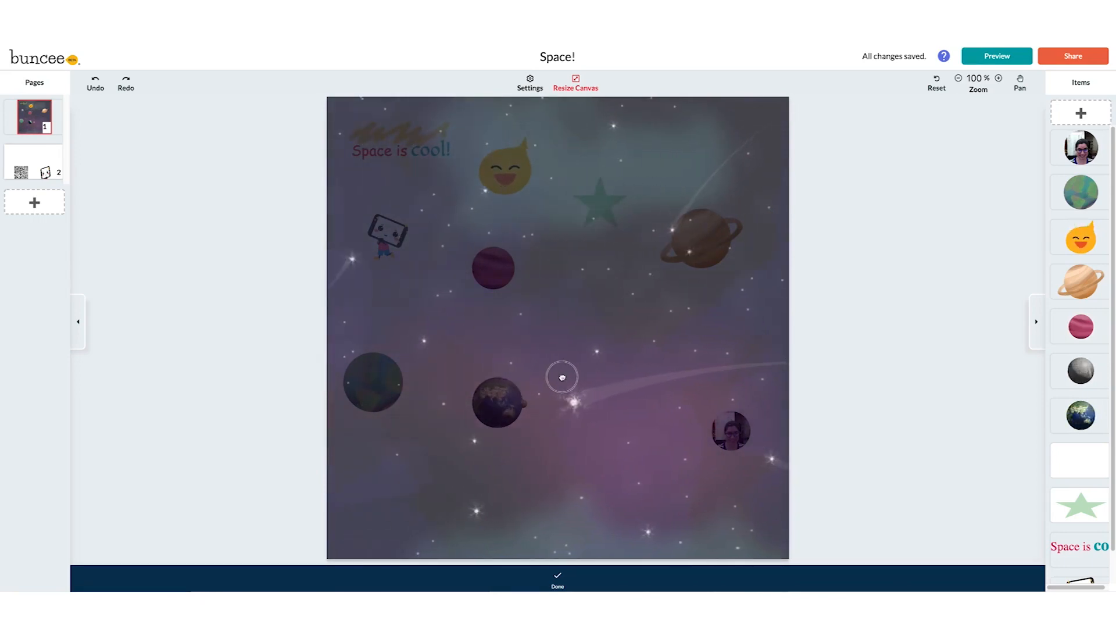
pyautogui.click(558, 580)
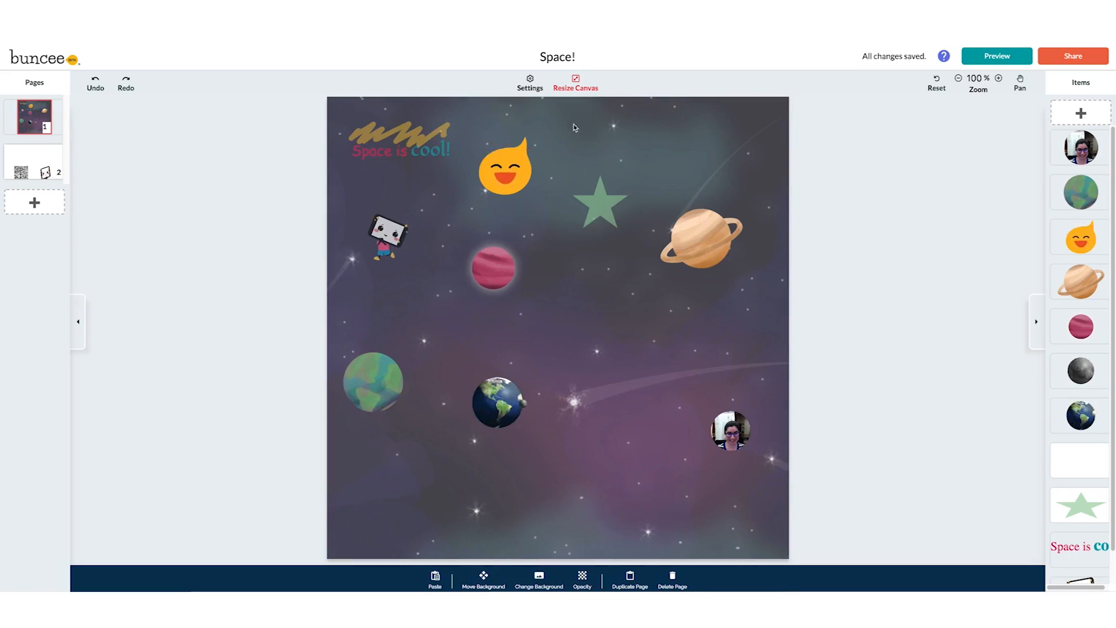
# - Change the canvas size back to Buncee Size (16:9) in landscape orientation
pyautogui.click(576, 82)
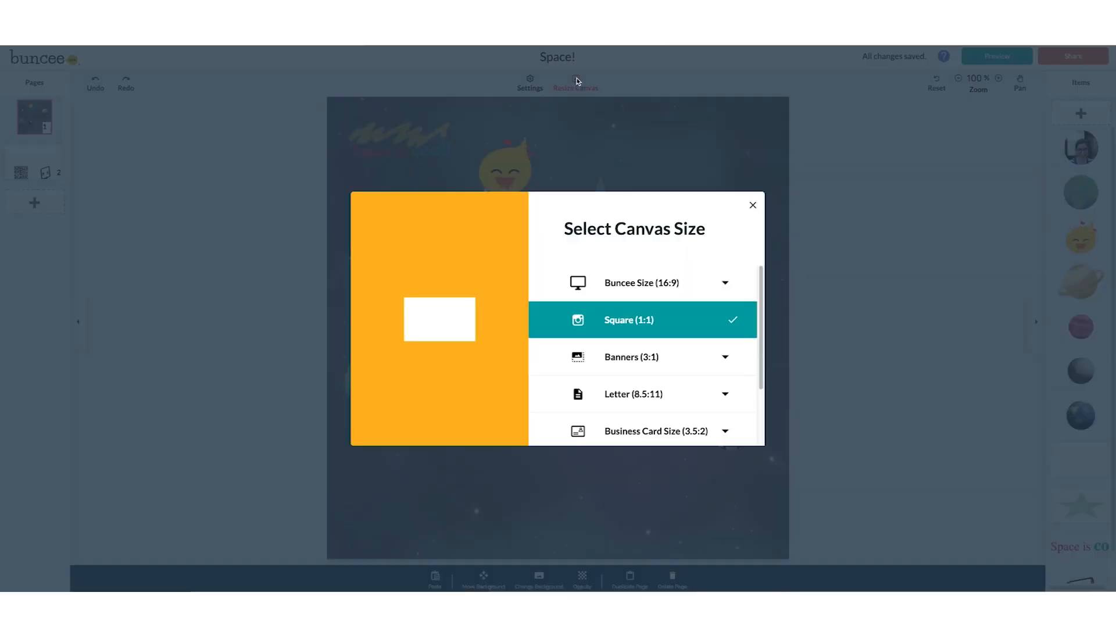
pyautogui.click(639, 290)
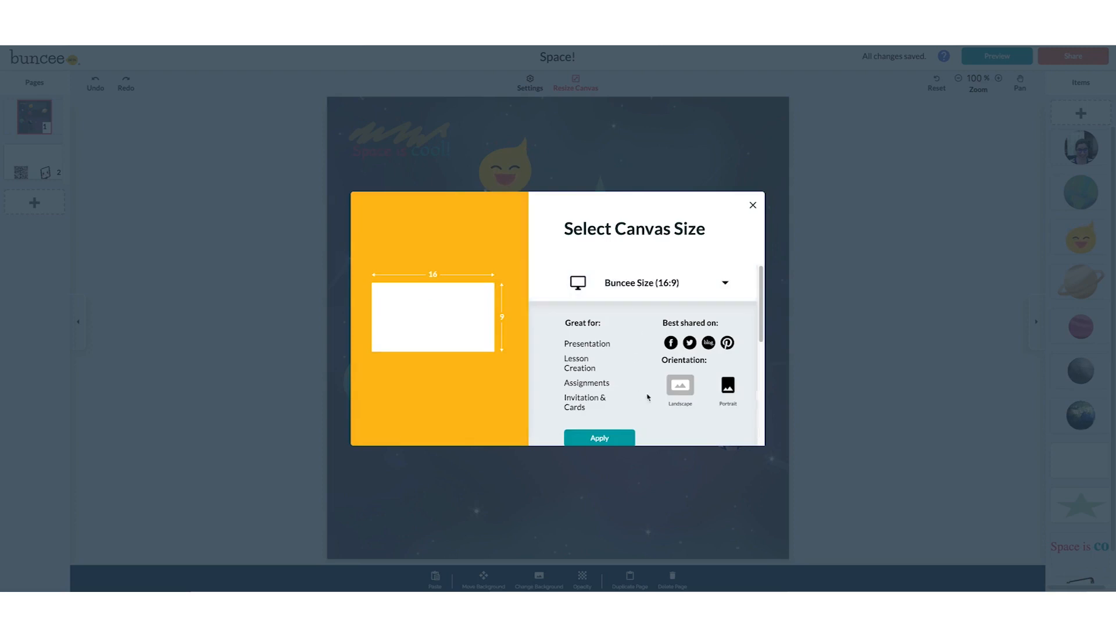
pyautogui.click(617, 439)
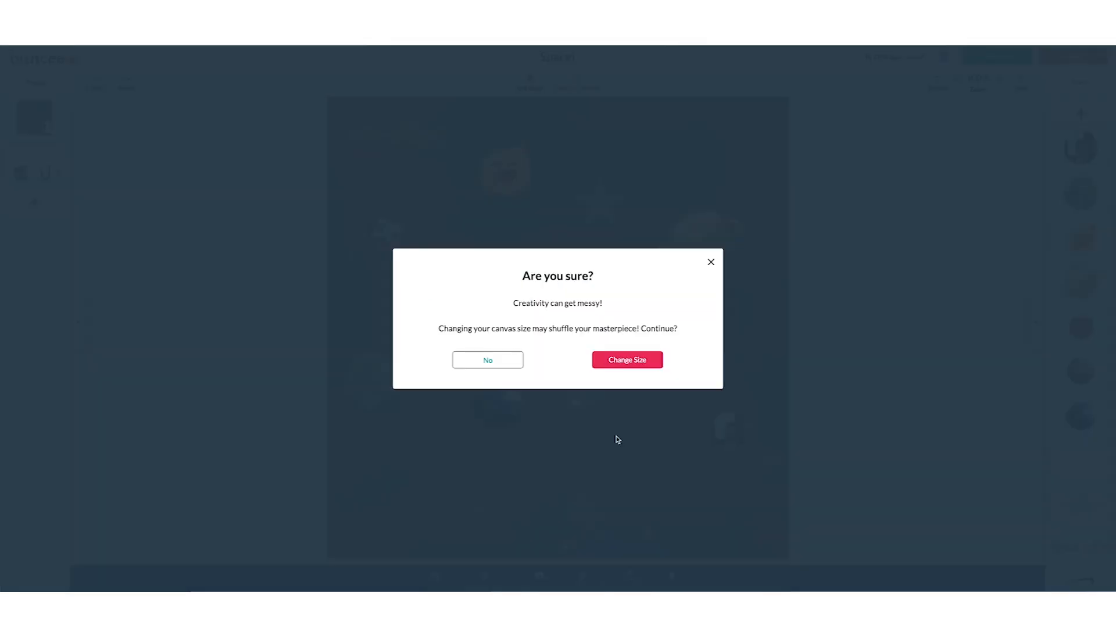
pyautogui.click(627, 365)
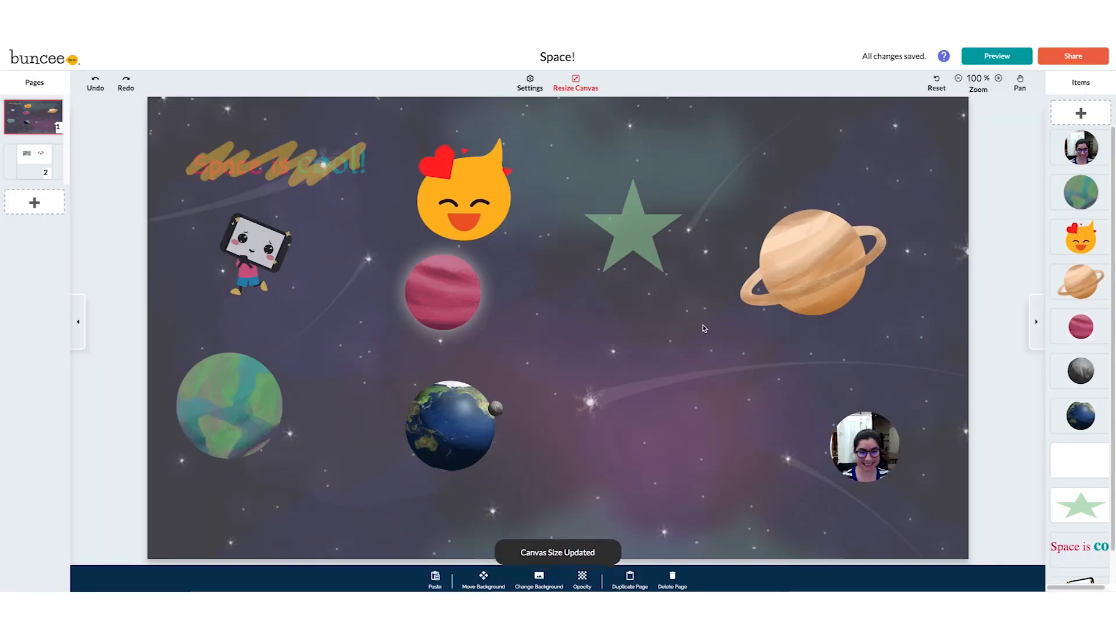